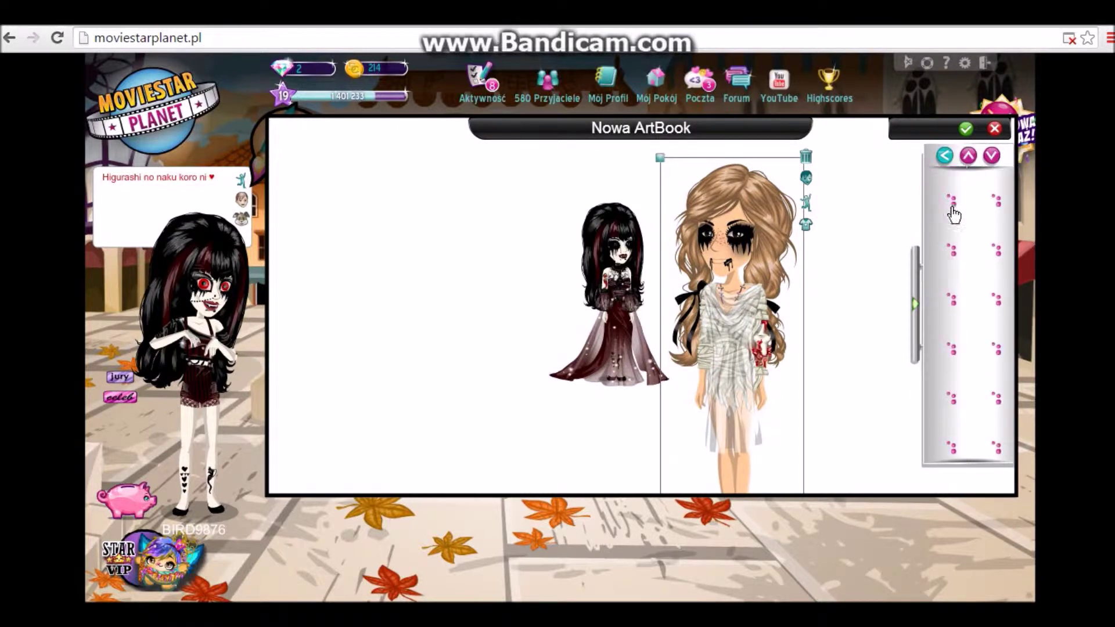
# - Browse the ArtBook backgrounds and apply the plain teal one to the canvas
pyautogui.click(991, 155)
pyautogui.click(991, 156)
pyautogui.click(991, 156)
pyautogui.click(991, 162)
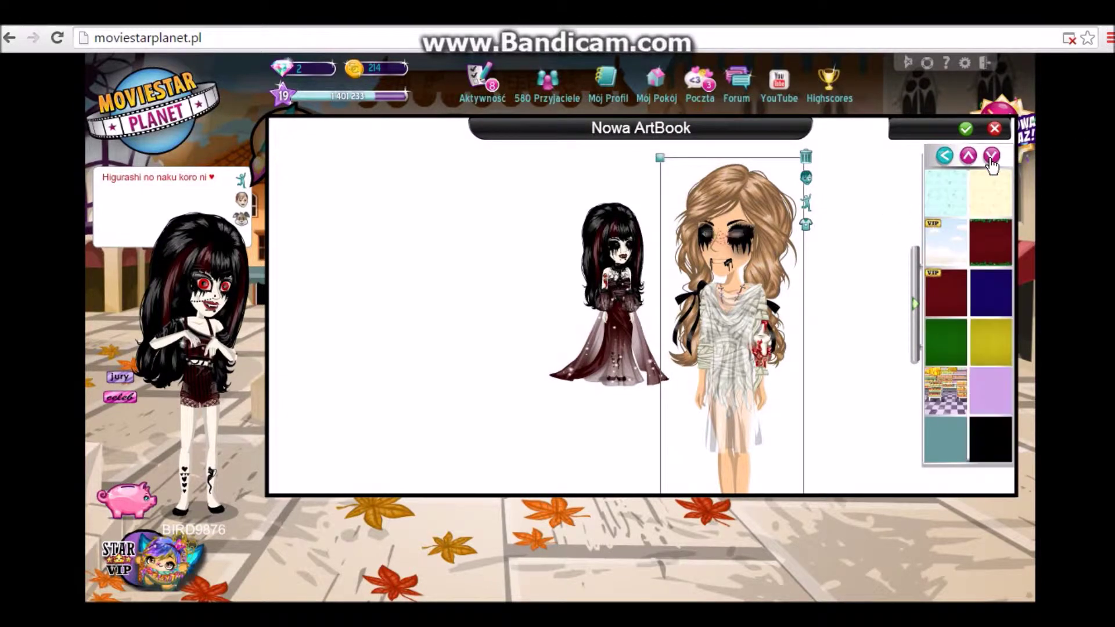
pyautogui.click(991, 162)
pyautogui.click(967, 255)
pyautogui.click(989, 242)
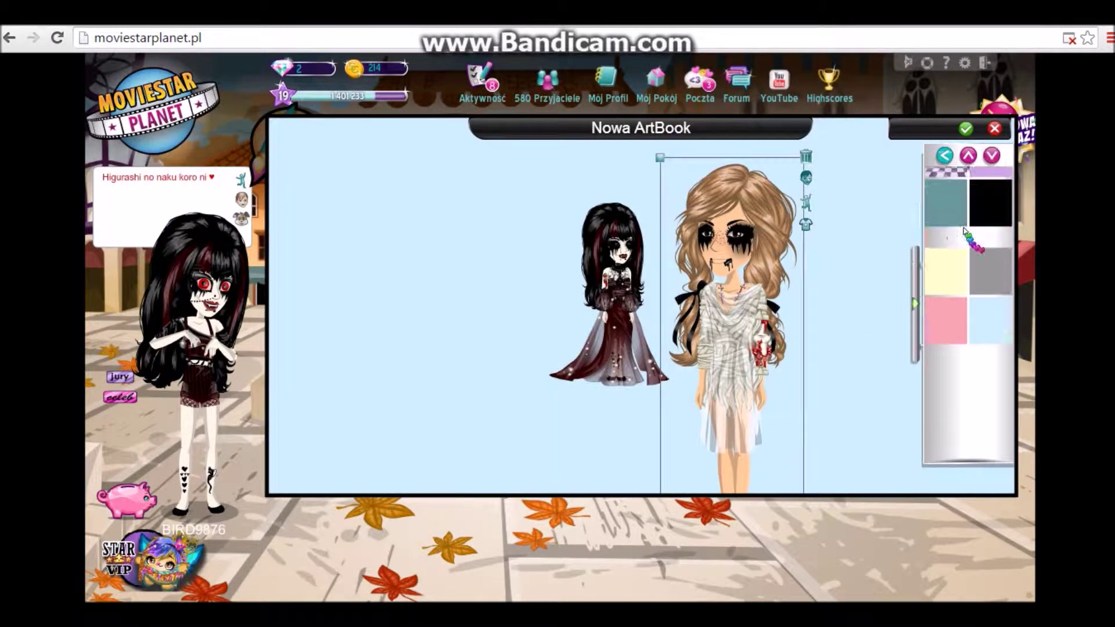
pyautogui.click(937, 445)
pyautogui.click(916, 305)
# - Enlarge the blonde character slightly and bring up the Zabawa & Czad category of its animations
pyautogui.moveTo(660, 158); pyautogui.dragTo(653, 135)
pyautogui.click(807, 180)
pyautogui.click(805, 232)
pyautogui.click(802, 211)
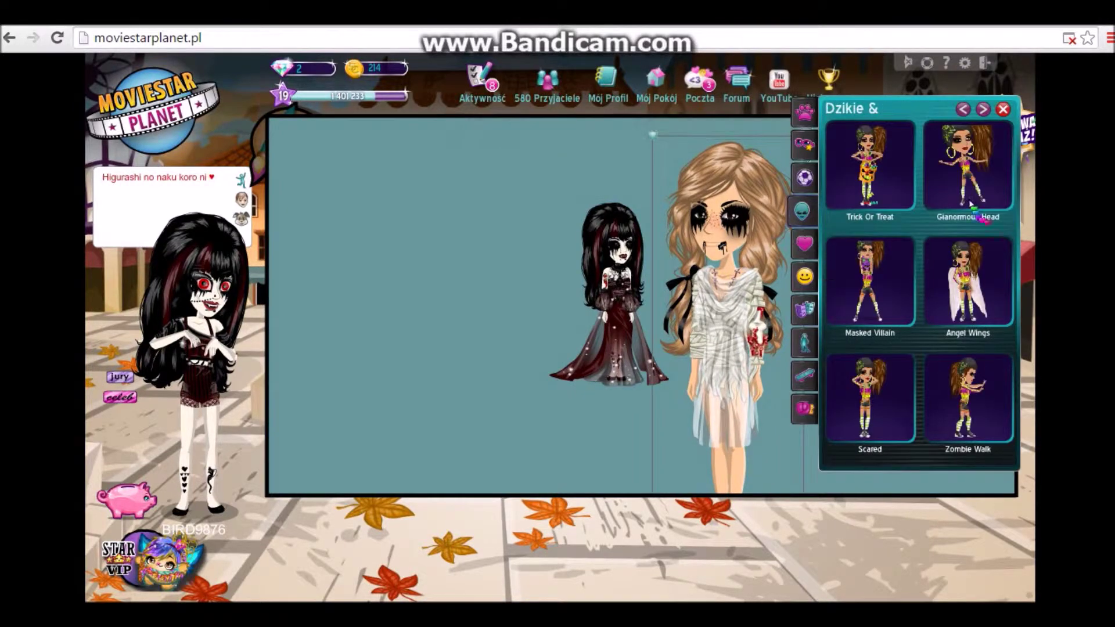
pyautogui.click(802, 372)
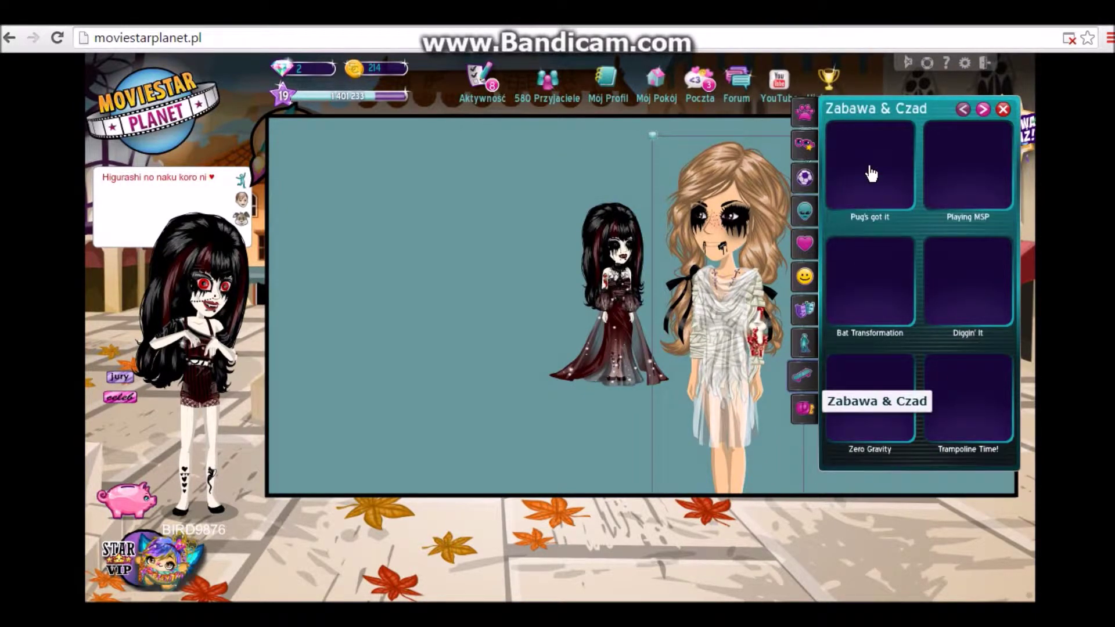
pyautogui.hotkey('alt', 'Tab')
pyautogui.write('\\')
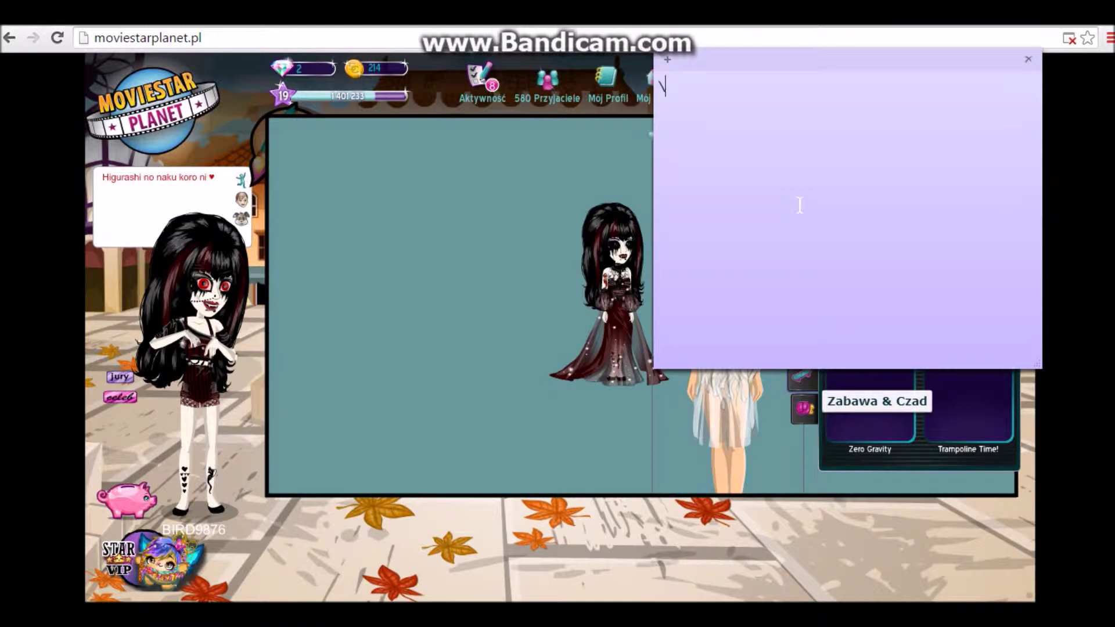
pyautogui.press('BackSpace')
pyautogui.write('-_')
pyautogui.click(1043, 87)
# - Reopen the blonde character's animations and give it a pose with one hand on the hip
pyautogui.click(1003, 109)
pyautogui.click(809, 186)
pyautogui.click(803, 369)
pyautogui.click(802, 344)
pyautogui.click(867, 402)
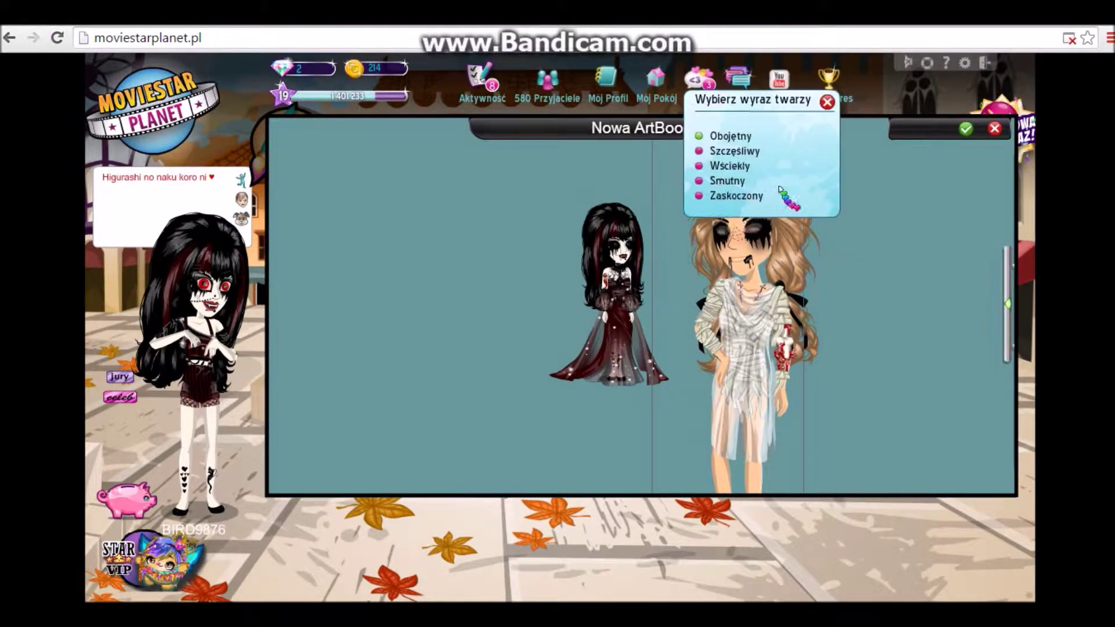
# - Set the blonde character's facial expression to Szczęśliwy and shift the figure slightly upward
pyautogui.click(830, 102)
pyautogui.click(806, 156)
pyautogui.click(720, 151)
pyautogui.click(828, 103)
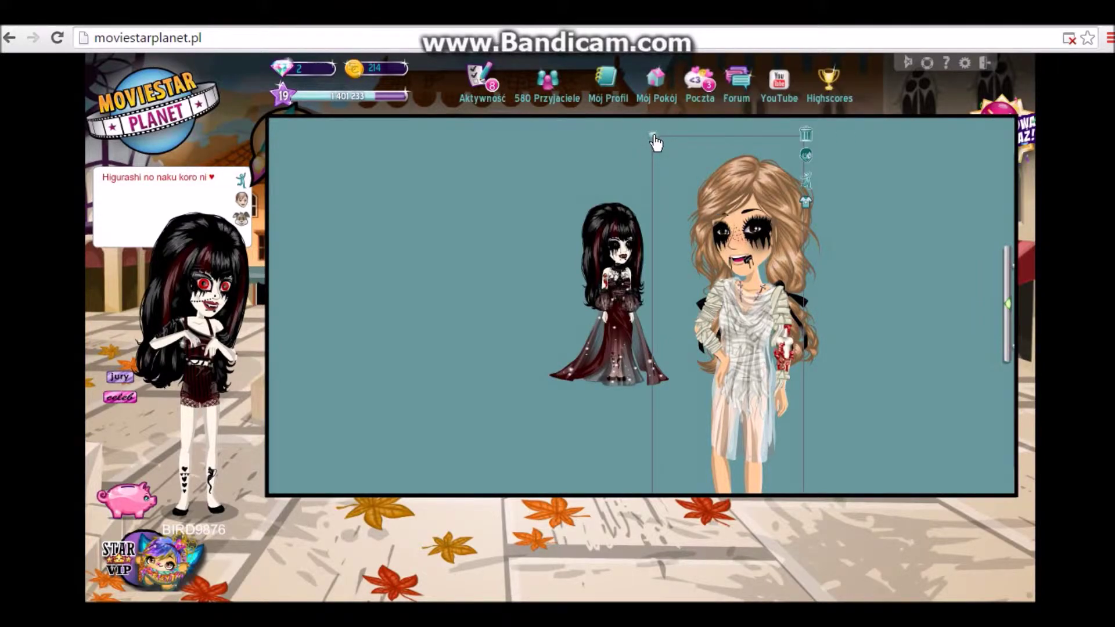
pyautogui.moveTo(753, 346); pyautogui.dragTo(755, 337)
# - Give the dark-haired character a new pose, enlarge it to about the blonde's size and place it beside the blonde
pyautogui.moveTo(614, 290); pyautogui.dragTo(499, 351)
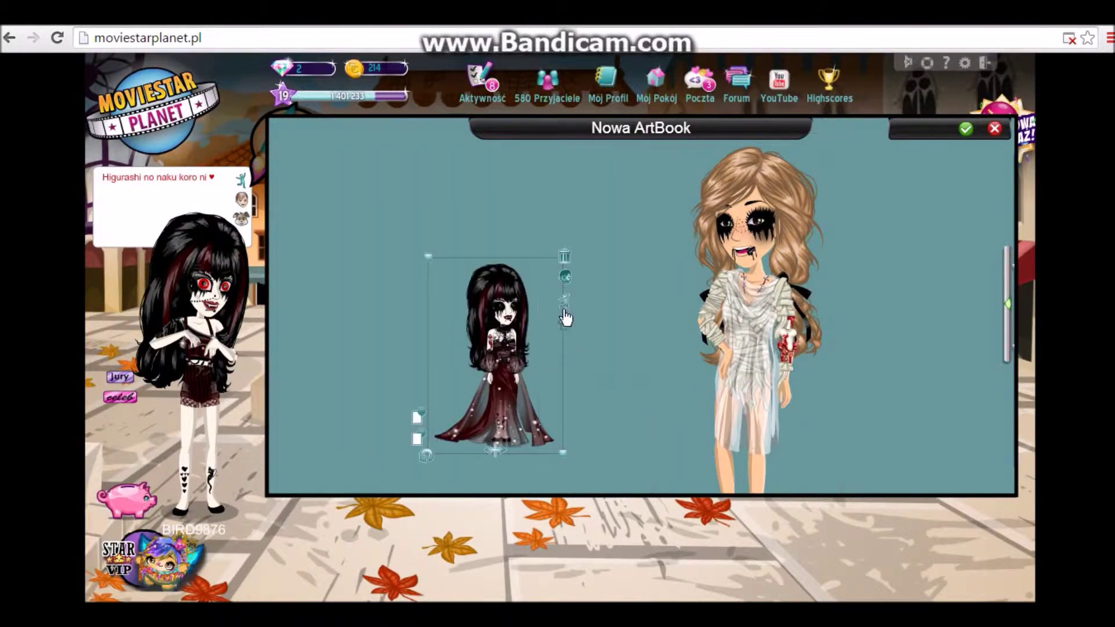
pyautogui.click(565, 305)
pyautogui.click(800, 341)
pyautogui.moveTo(428, 258); pyautogui.dragTo(291, 64)
pyautogui.moveTo(469, 188); pyautogui.dragTo(646, 278)
# - Close the dark-haired character's expression choices and move the blonde character closer to it
pyautogui.click(742, 166)
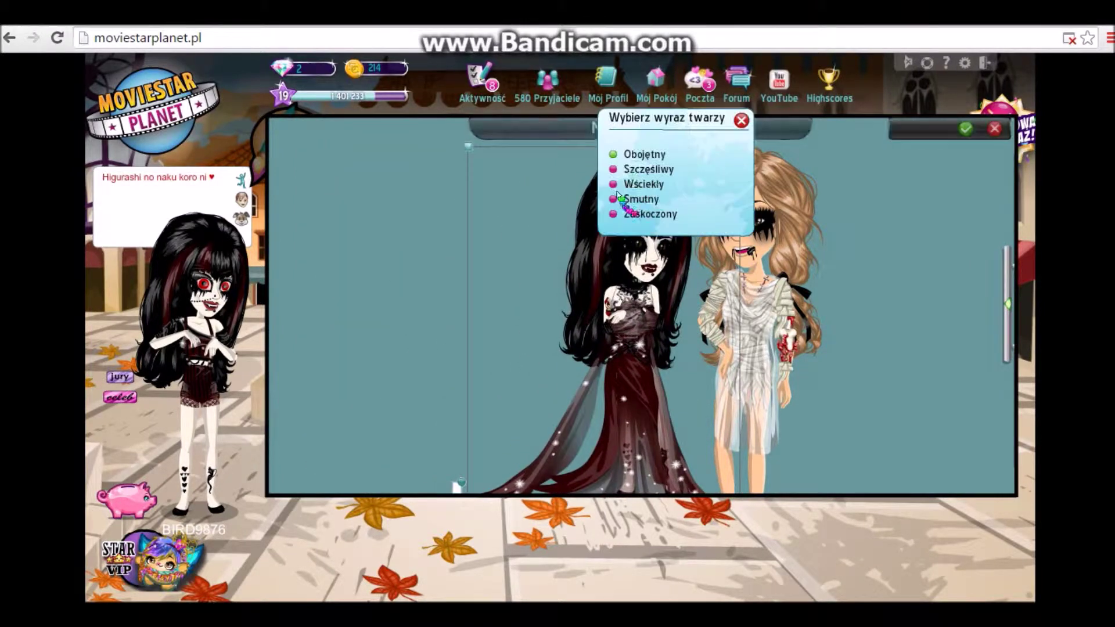
pyautogui.click(741, 120)
pyautogui.moveTo(758, 313); pyautogui.dragTo(740, 320)
# - Save the ArtBook with the title "Do miniatury" and close it
pyautogui.click(965, 127)
pyautogui.click(679, 280)
pyautogui.write('Do miniatury')
pyautogui.press('Return')
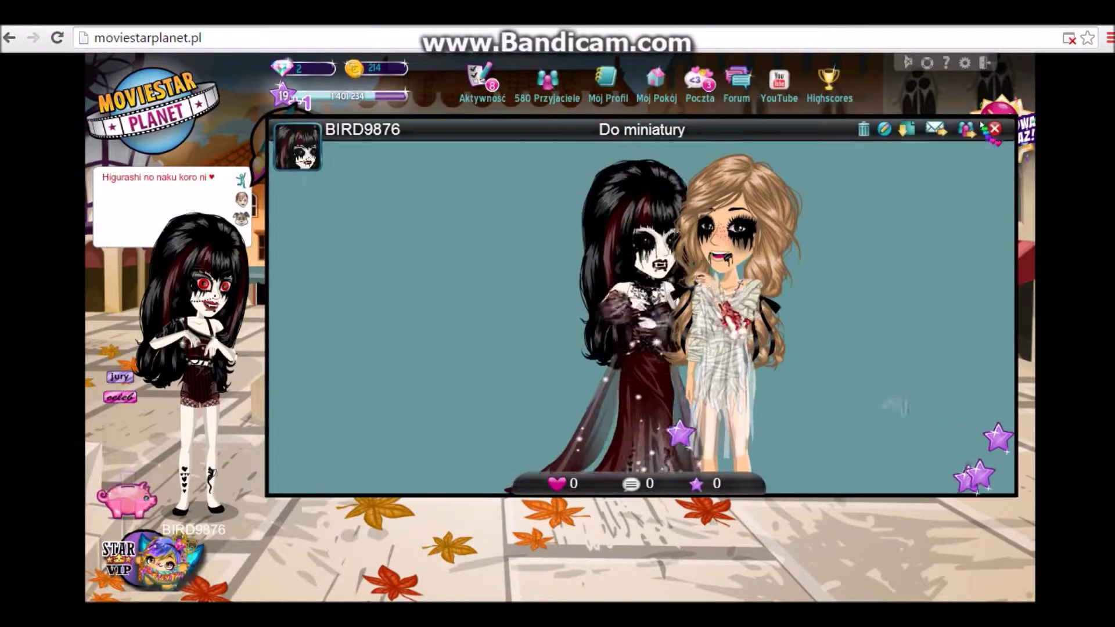
pyautogui.click(995, 134)
pyautogui.click(1008, 111)
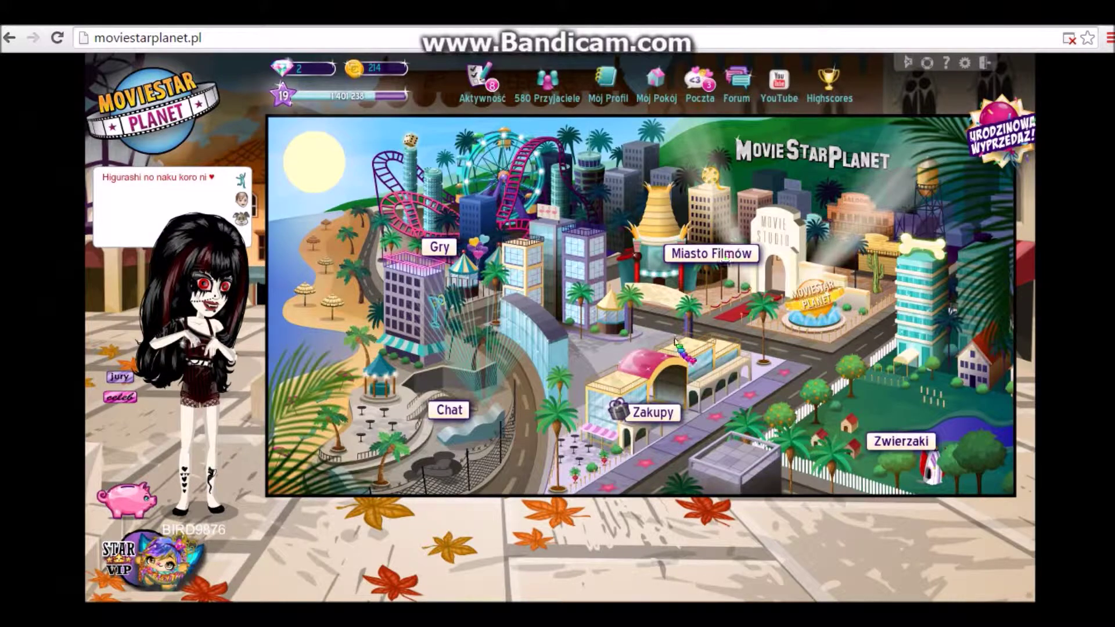
# - Open the saved ArtBook from the user's own ArtBooks and download its picture as MSP1
pyautogui.click(749, 240)
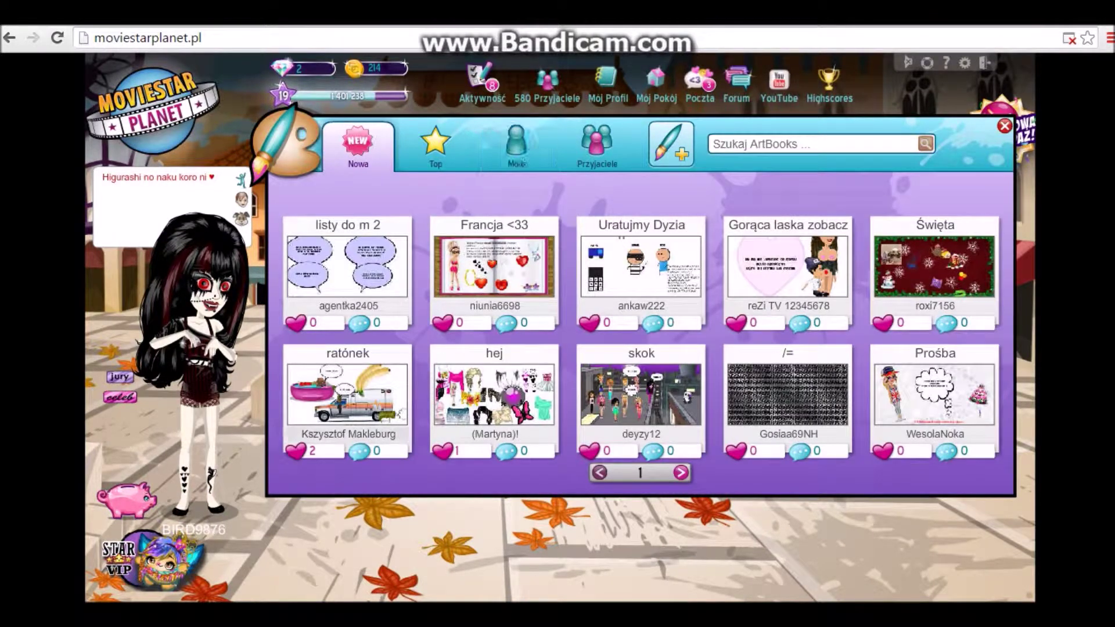
pyautogui.click(515, 157)
pyautogui.click(906, 131)
pyautogui.write('MSP1')
pyautogui.press('Return')
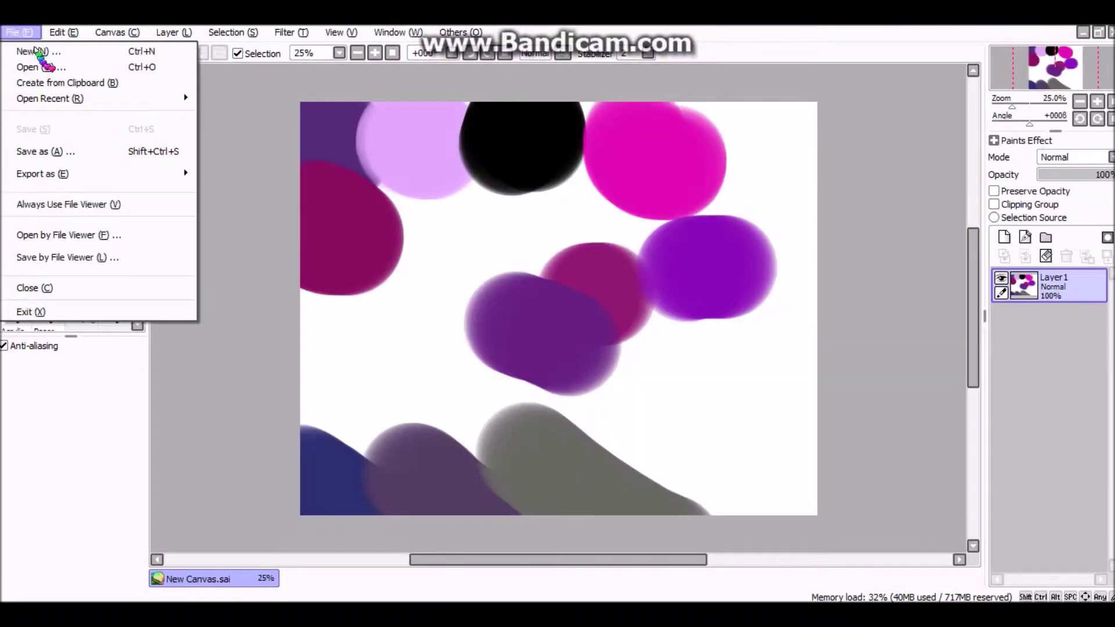
# - Open the MSP1 image in PaintTool SAI
pyautogui.click(36, 66)
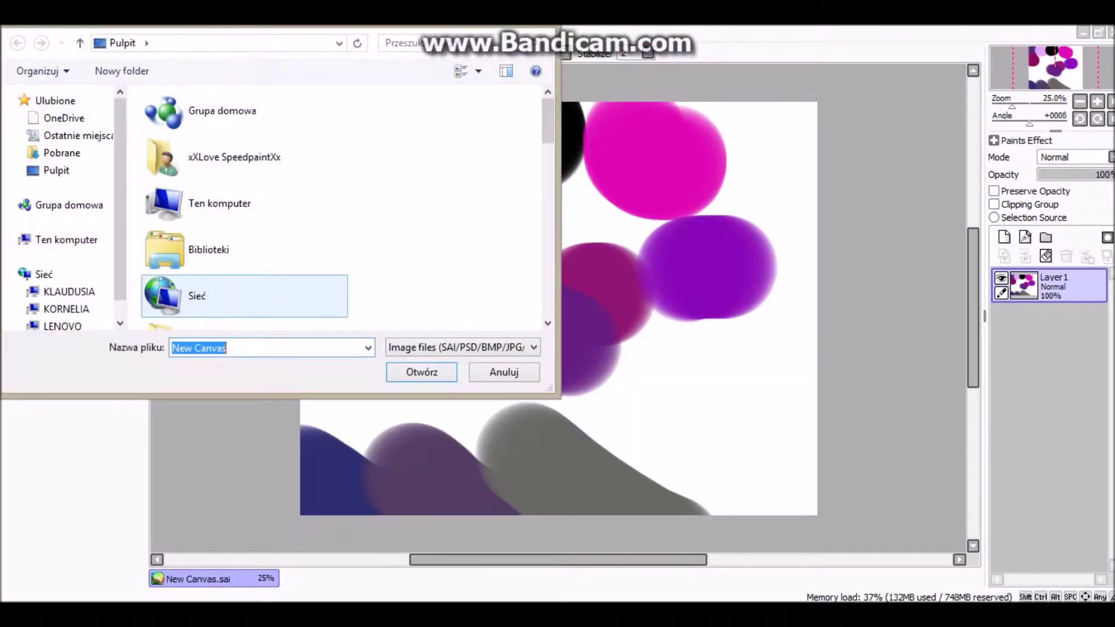
pyautogui.press('Return')
pyautogui.scroll(1, 593, 334)
pyautogui.scroll(-2, 659, 319)
# - Select the teal background around the two characters with the Magic Wand at a color difference of 67
pyautogui.click(44, 214)
pyautogui.click(106, 407)
pyautogui.click(452, 276)
pyautogui.hotkey('ctrl', 'z')
pyautogui.click(65, 407)
pyautogui.click(40, 407)
pyautogui.click(415, 328)
# - Add the small teal gaps under both characters' chins to the selection
pyautogui.scroll(4, 683, 265)
pyautogui.click(684, 316)
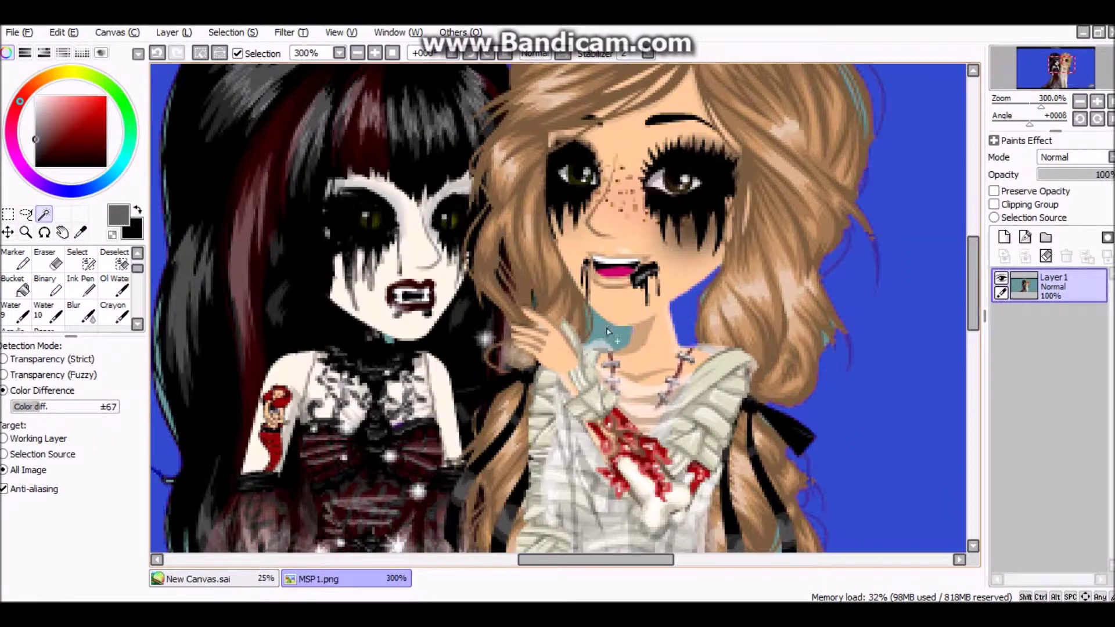
pyautogui.click(607, 329)
pyautogui.scroll(-2, 601, 95)
pyautogui.scroll(4, 386, 223)
pyautogui.press('Up')
pyautogui.scroll(2, 819, 371)
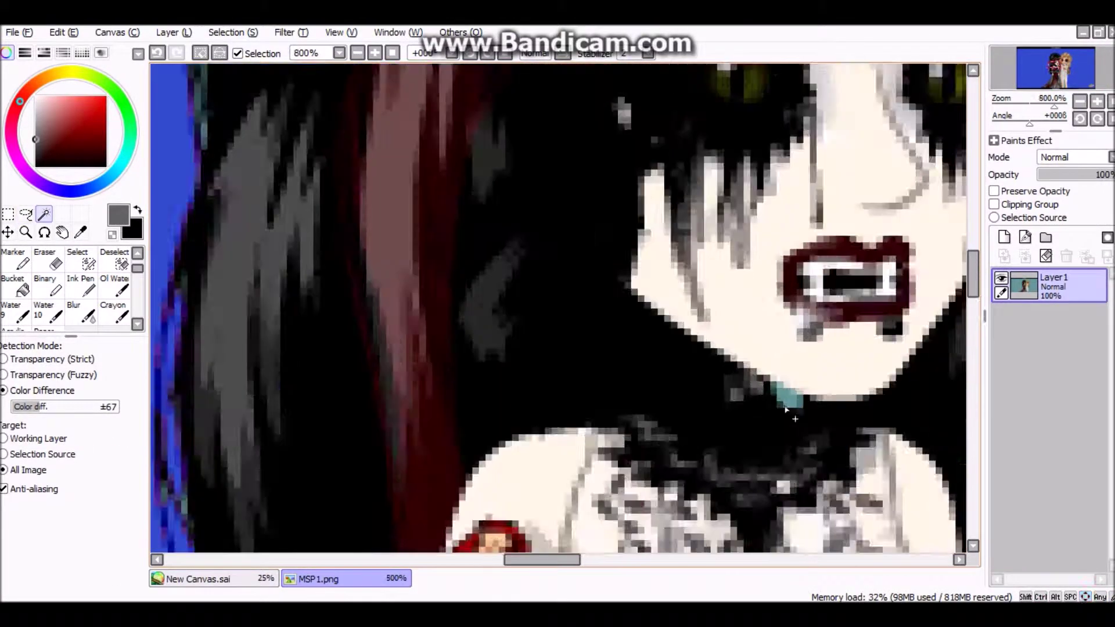
pyautogui.click(791, 393)
# - Add the small background gaps along the outer edge of the dark-haired character's hair to the selection
pyautogui.scroll(-3, 791, 393)
pyautogui.press('Right')
pyautogui.click(114, 259)
pyautogui.click(44, 214)
pyautogui.scroll(-2, 251, 241)
pyautogui.scroll(4, 251, 241)
pyautogui.press('Up')
pyautogui.click(257, 268)
pyautogui.press('Down')
pyautogui.scroll(-4, 259, 349)
pyautogui.scroll(3, 579, 134)
# - Add leftover background pixels along the crown of the dark hair to the selection, undoing picks that spill into the hair
pyautogui.click(579, 134)
pyautogui.click(804, 285)
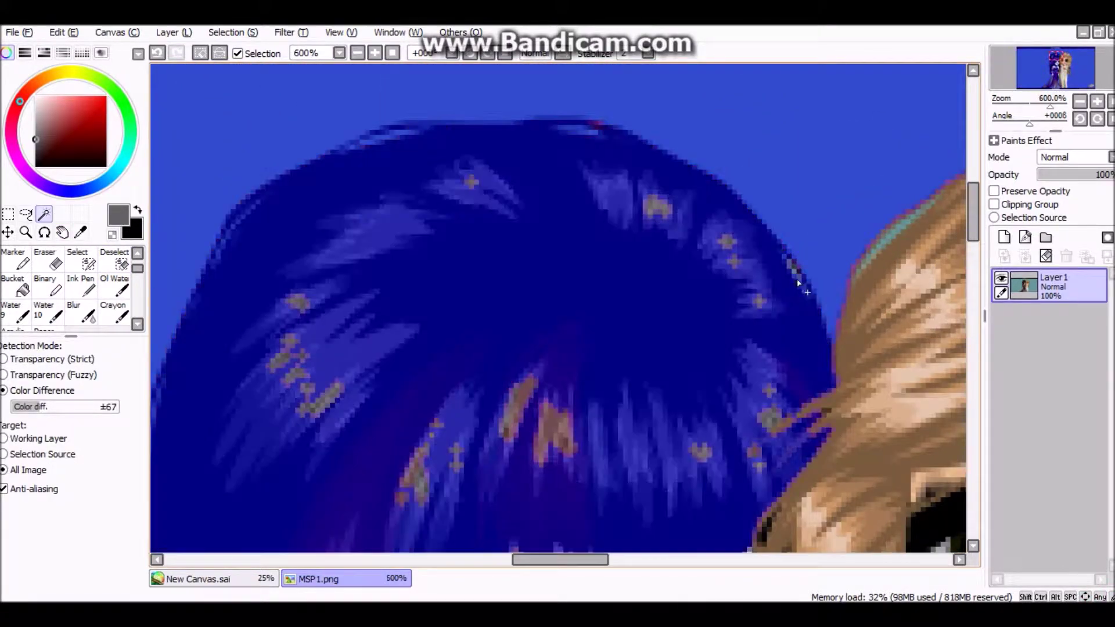
pyautogui.hotkey('ctrl', 'z')
pyautogui.scroll(1, 796, 279)
pyautogui.click(802, 277)
pyautogui.hotkey('ctrl', 'z')
pyautogui.click(800, 269)
pyautogui.scroll(1, 236, 162)
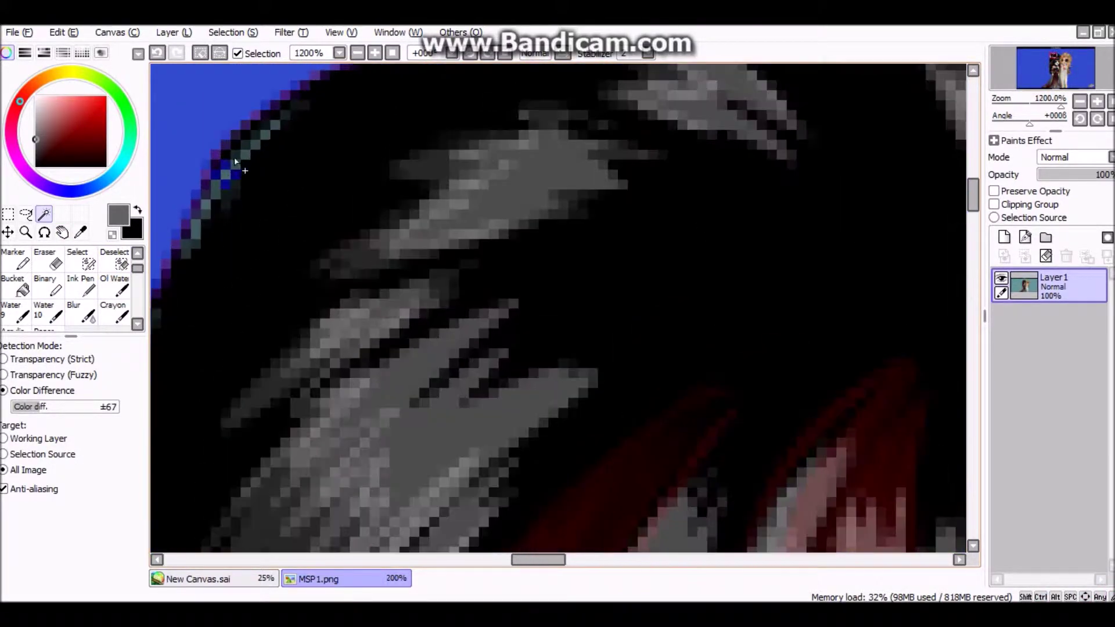
# - Add the teal gaps in the blonde's curls and beside the white dress to the selection
pyautogui.scroll(-5, 212, 221)
pyautogui.scroll(5, 812, 299)
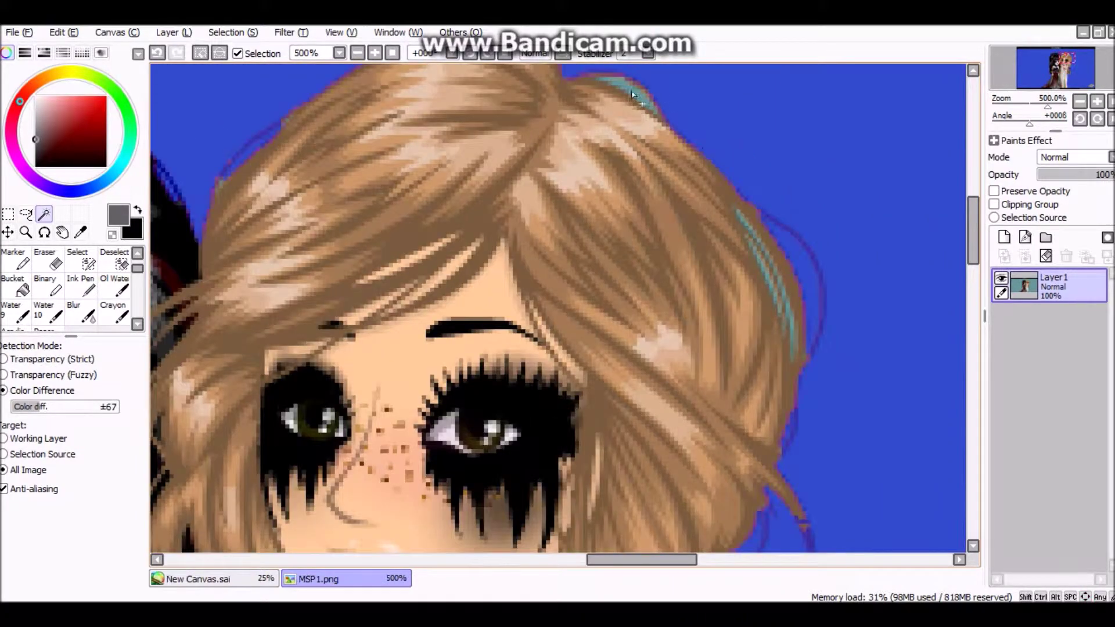
pyautogui.scroll(-5, 812, 299)
pyautogui.scroll(4, 795, 451)
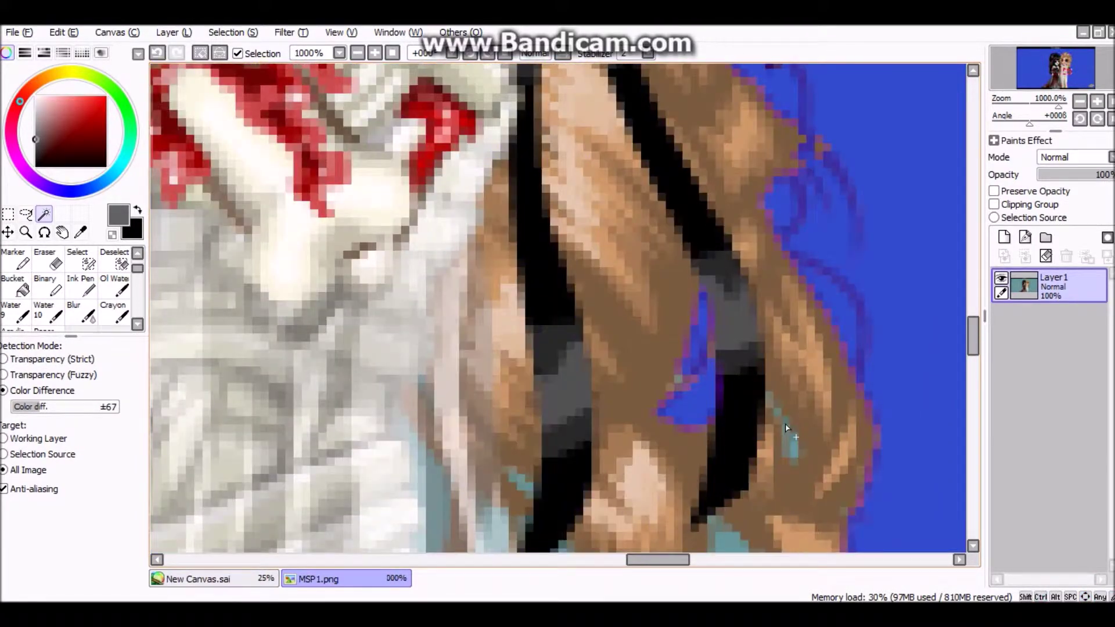
pyautogui.click(794, 451)
pyautogui.moveTo(609, 527)
pyautogui.mouseDown()
pyautogui.moveTo(643, 485)
pyautogui.moveTo(643, 337)
pyautogui.mouseUp()
pyautogui.click(473, 298)
# - Remove the sheer outer edge of the white dress from the selection with the Deselect brush at size 9
pyautogui.scroll(-6, 560, 378)
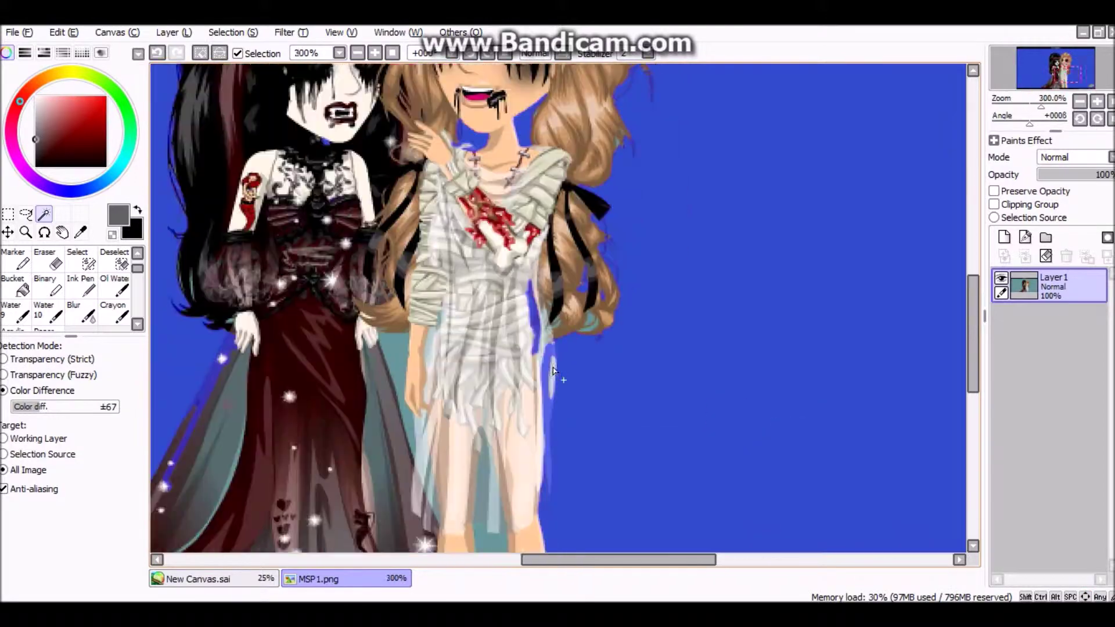
pyautogui.scroll(1, 559, 377)
pyautogui.click(116, 262)
pyautogui.scroll(-2, 554, 336)
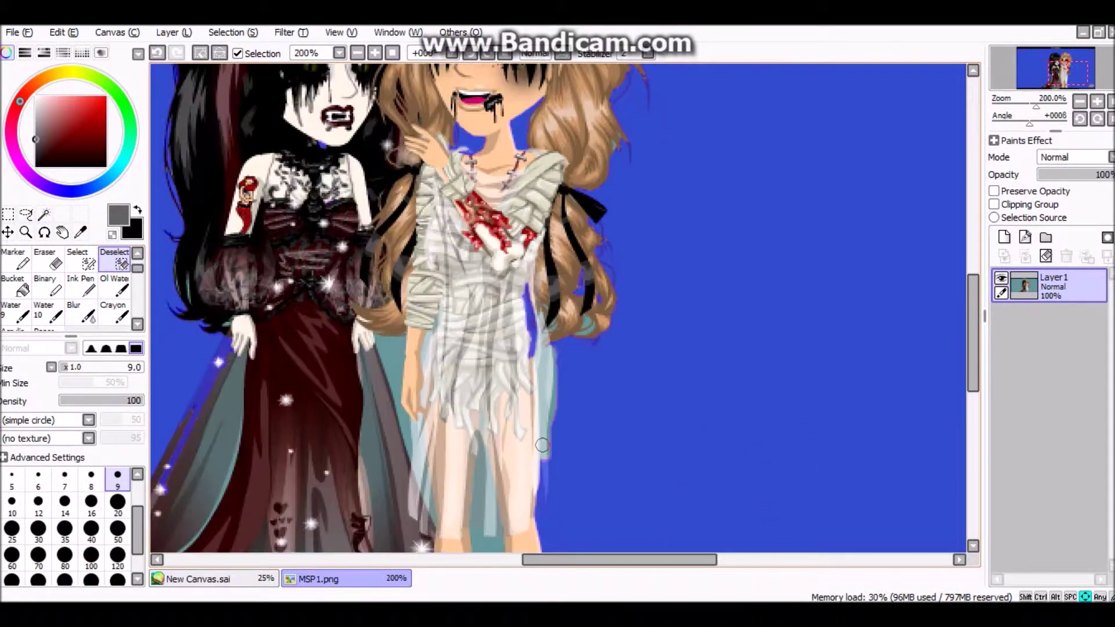
pyautogui.scroll(4, 546, 461)
pyautogui.moveTo(560, 174); pyautogui.dragTo(531, 455)
# - Reselect background remnants along the white dress's outer edge with the Magic Wand at a color difference of 11
pyautogui.click(44, 215)
pyautogui.moveTo(555, 382); pyautogui.dragTo(549, 462)
pyautogui.moveTo(565, 302)
pyautogui.mouseDown()
pyautogui.moveTo(572, 511)
pyautogui.moveTo(576, 359)
pyautogui.mouseUp()
pyautogui.scroll(2, 571, 511)
pyautogui.click(783, 296)
pyautogui.scroll(-6, 531, 244)
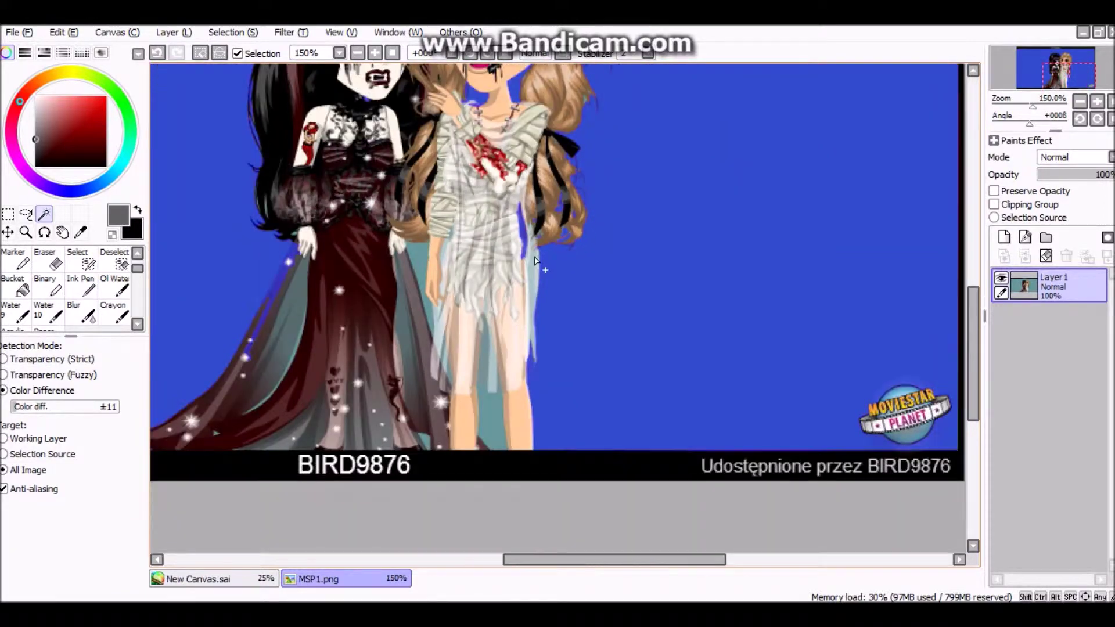
# - Brush the strip between the white dress's bodice and the blonde's hair out of the selection
pyautogui.scroll(4, 530, 215)
pyautogui.click(118, 261)
pyautogui.moveTo(500, 181); pyautogui.dragTo(514, 361)
# - Add the gaps between the two characters and between the blonde's legs to the selection with the Magic Wand
pyautogui.scroll(-4, 476, 273)
pyautogui.click(45, 215)
pyautogui.scroll(3, 366, 318)
pyautogui.click(397, 310)
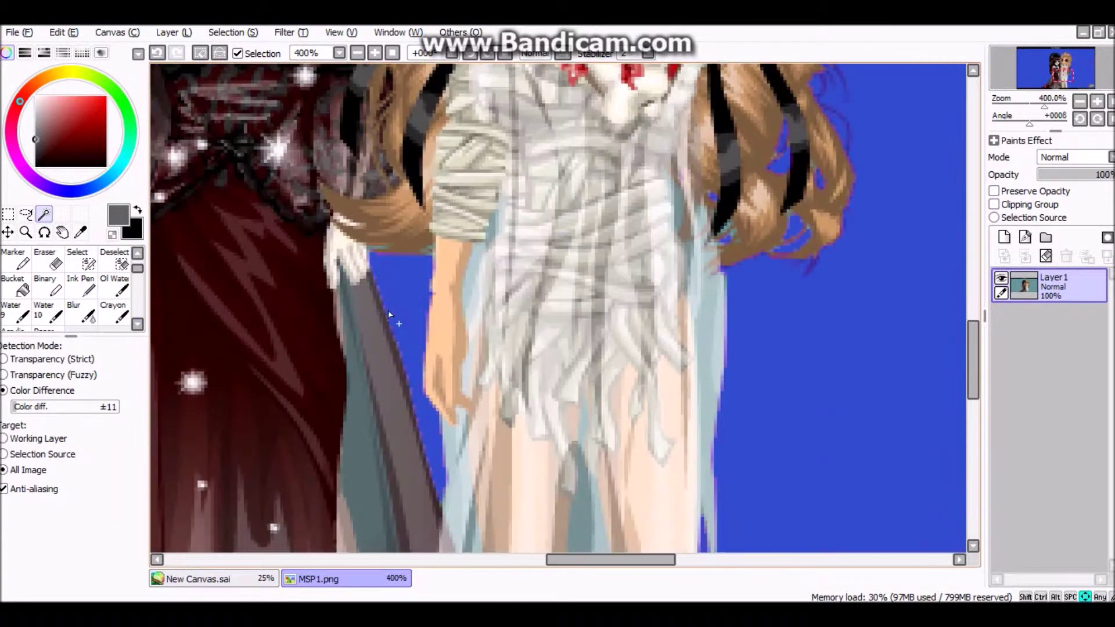
pyautogui.scroll(-2, 400, 316)
pyautogui.click(592, 428)
pyautogui.scroll(-2, 591, 426)
pyautogui.click(499, 437)
pyautogui.scroll(2, 500, 438)
pyautogui.hotkey('ctrl', 'z')
pyautogui.hotkey('ctrl', 'z')
pyautogui.click(77, 407)
pyautogui.click(554, 388)
pyautogui.hotkey('ctrl', 'z')
# - Select the username lettering at a color difference of 175 and the black footer bar at 37 with the Magic Wand
pyautogui.click(47, 407)
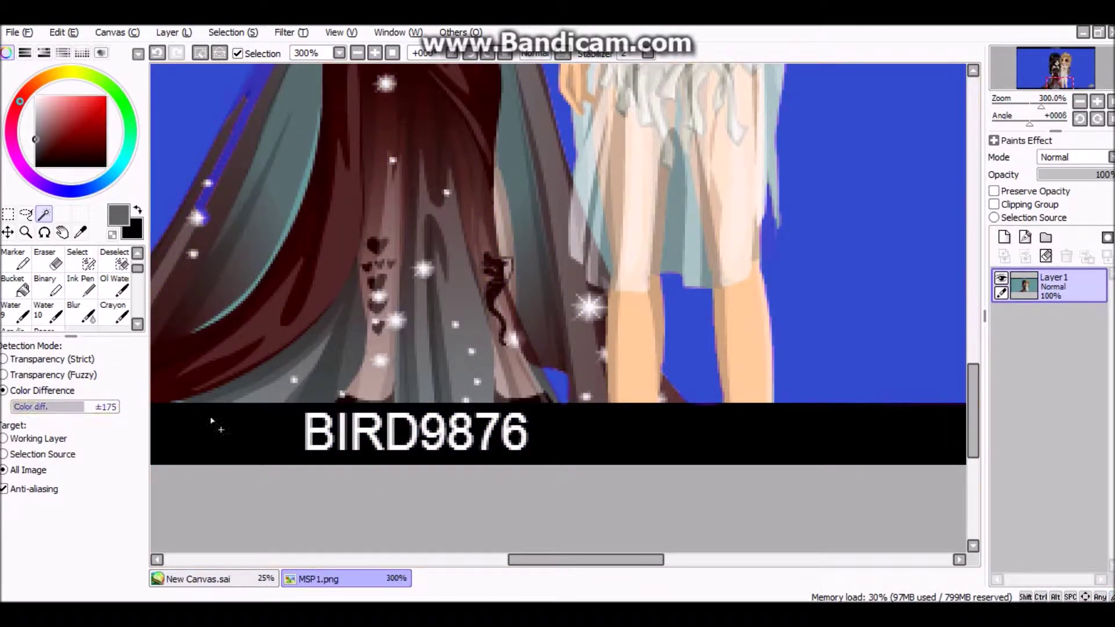
pyautogui.click(311, 431)
pyautogui.click(342, 431)
pyautogui.hotkey('ctrl', 'z')
pyautogui.click(459, 432)
pyautogui.click(515, 433)
pyautogui.click(488, 432)
pyautogui.hotkey('ctrl', 'z')
pyautogui.click(29, 409)
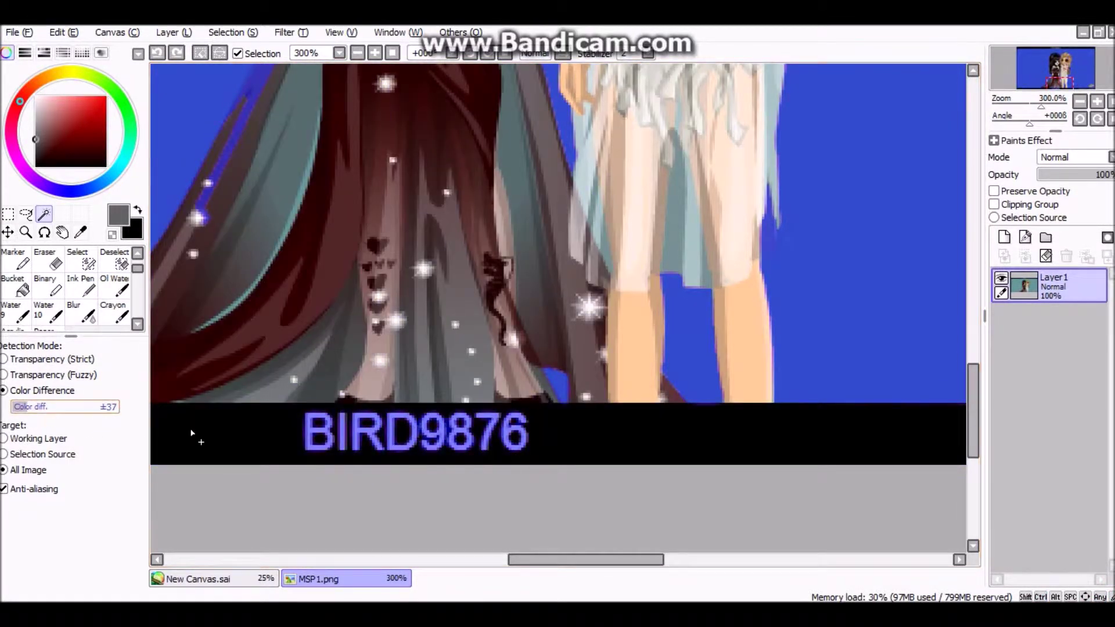
pyautogui.click(592, 436)
# - Paint over the footer area with the Select brush at size 120 to complete the background selection
pyautogui.scroll(2, 639, 349)
pyautogui.click(78, 258)
pyautogui.scroll(-1, 78, 259)
pyautogui.scroll(-4, 528, 443)
pyautogui.moveTo(494, 375); pyautogui.dragTo(685, 326)
pyautogui.scroll(2, 535, 453)
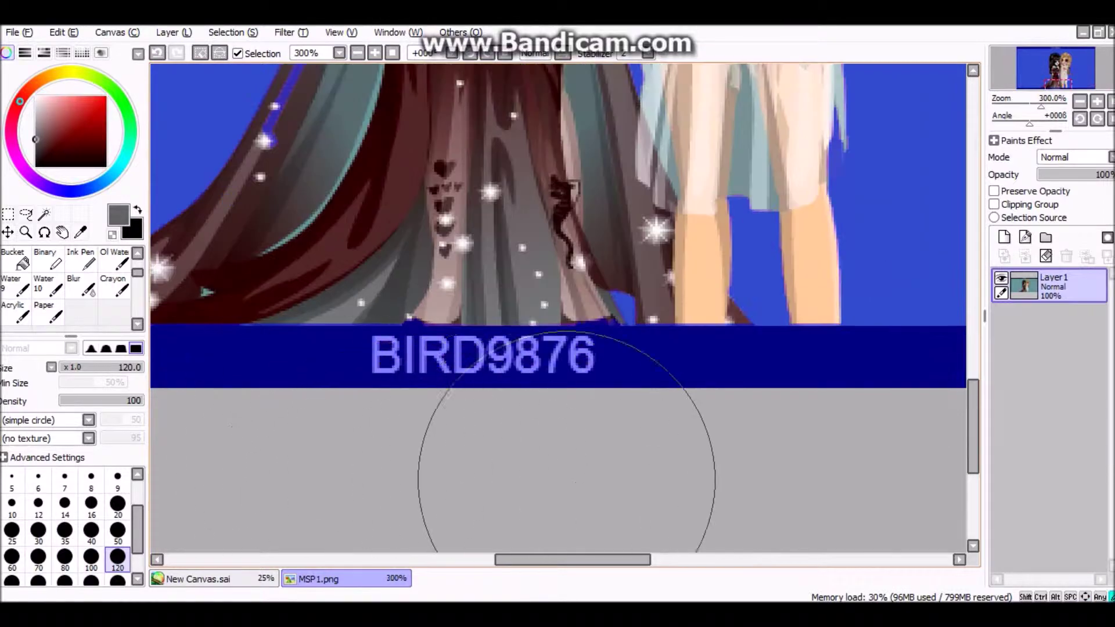
pyautogui.scroll(-3, 535, 480)
pyautogui.moveTo(348, 224); pyautogui.dragTo(586, 212)
pyautogui.scroll(-1, 557, 326)
pyautogui.scroll(2, 64, 284)
# - Erase the selected background and footer around the two characters with a large Eraser
pyautogui.click(48, 286)
pyautogui.scroll(-2, 70, 523)
pyautogui.click(65, 570)
pyautogui.moveTo(243, 302); pyautogui.dragTo(685, 278)
pyautogui.click(48, 420)
pyautogui.click(42, 433)
pyautogui.moveTo(247, 246)
pyautogui.mouseDown()
pyautogui.moveTo(274, 276)
pyautogui.moveTo(737, 394)
pyautogui.mouseUp()
# - Switch to the Lasso tool, clear the selection and inspect the cut-out characters
pyautogui.click(26, 214)
pyautogui.click(567, 264)
pyautogui.scroll(5, 567, 264)
pyautogui.scroll(-5, 568, 264)
pyautogui.click(505, 96)
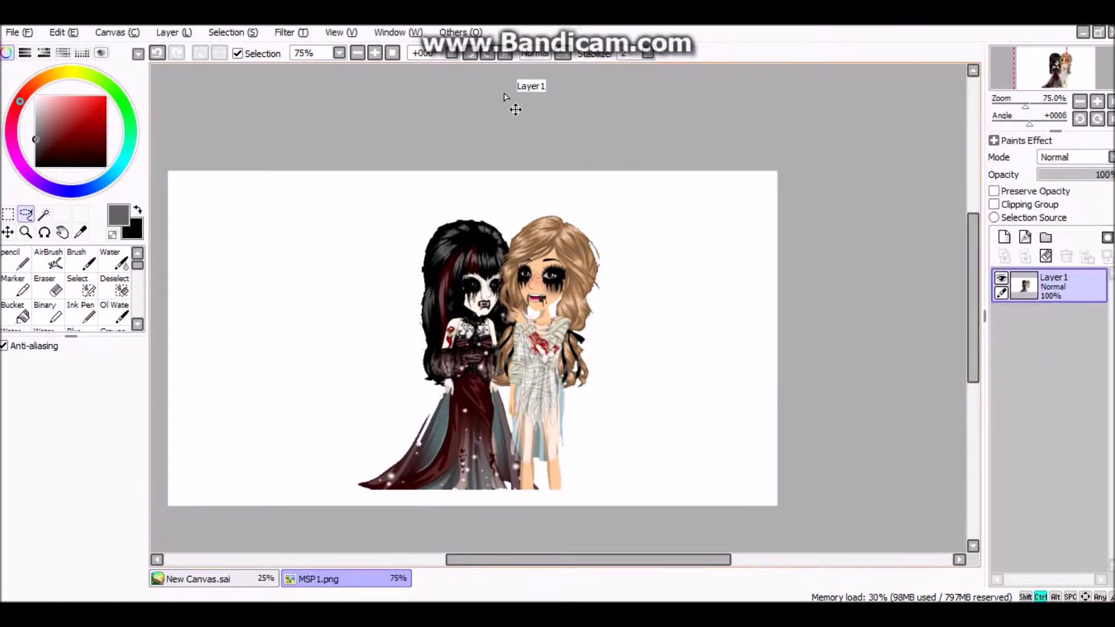
# - Undo the background erasing around the characters and clear the selection
pyautogui.hotkey('ctrl', 'z')
pyautogui.hotkey('ctrl', 'z')
pyautogui.hotkey('ctrl', 'z')
pyautogui.hotkey('ctrl', 'z')
pyautogui.click(44, 214)
pyautogui.click(26, 214)
pyautogui.hotkey('ctrl', 'd')
# - Select the dark header and footer bars with the Magic Wand at a color difference of 37, erase them and clear the selection
pyautogui.click(246, 181)
pyautogui.scroll(3, 464, 195)
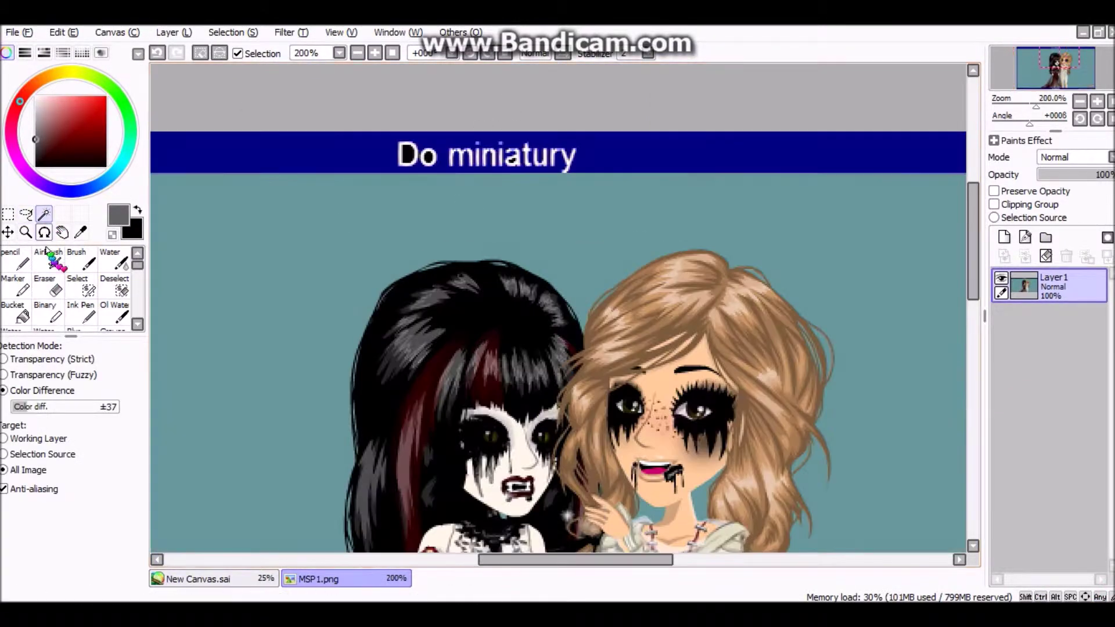
pyautogui.click(17, 313)
pyautogui.click(48, 287)
pyautogui.scroll(-4, 265, 251)
pyautogui.moveTo(255, 232); pyautogui.dragTo(211, 399)
pyautogui.moveTo(644, 559); pyautogui.dragTo(605, 559)
pyautogui.click(28, 214)
pyautogui.hotkey('ctrl', 'd')
pyautogui.scroll(4, 406, 388)
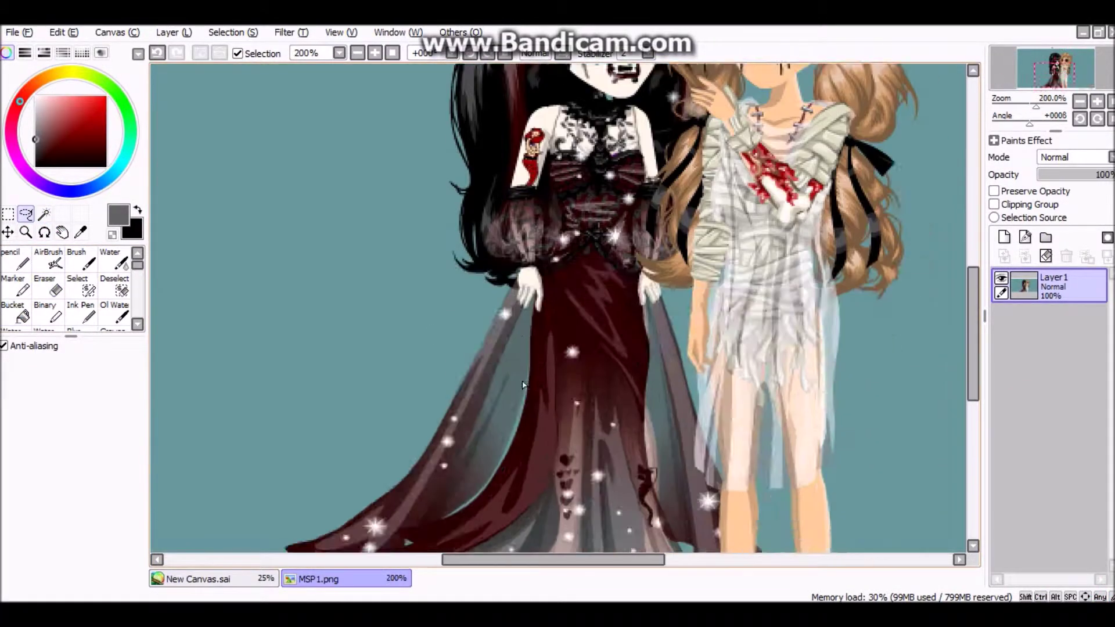
pyautogui.scroll(-1, 465, 244)
pyautogui.click(44, 214)
pyautogui.scroll(2, 557, 448)
pyautogui.click(556, 445)
pyautogui.click(90, 407)
pyautogui.click(548, 268)
pyautogui.hotkey('ctrl', 'd')
# - Select most of the dark-haired character and the blonde character's skin and outfit with the Magic Wand at a color difference of 91
pyautogui.click(49, 407)
pyautogui.scroll(-3, 548, 270)
pyautogui.click(511, 232)
pyautogui.scroll(-1, 522, 232)
pyautogui.scroll(1, 581, 233)
pyautogui.click(604, 313)
pyautogui.scroll(3, 523, 261)
pyautogui.click(387, 272)
pyautogui.click(503, 221)
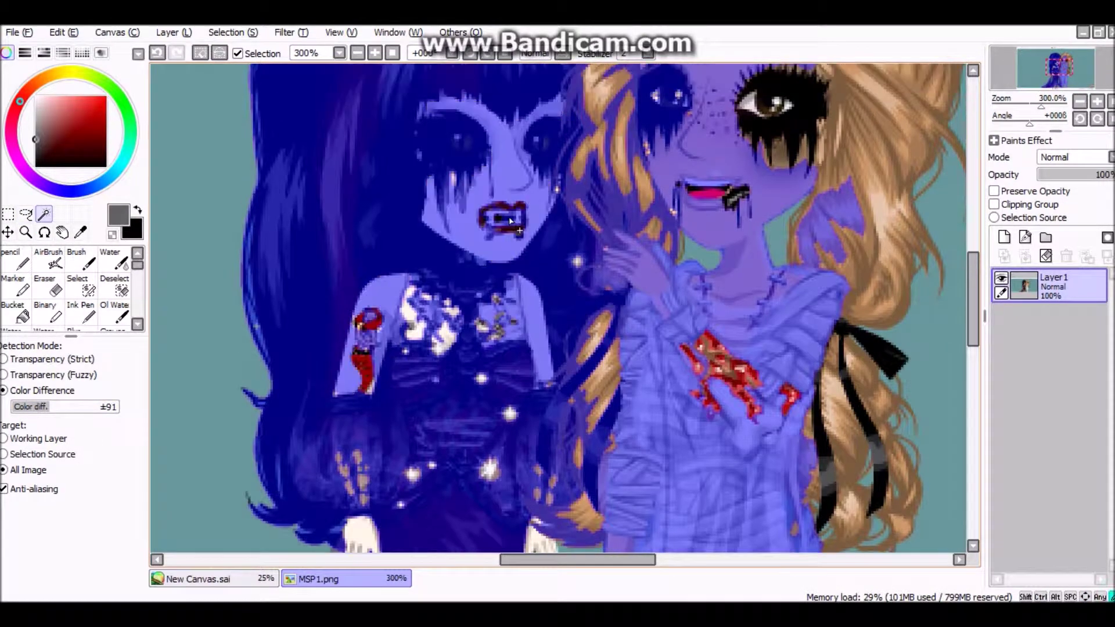
# - Add the blonde character's hair to the selection with the Magic Wand at a color difference of 63
pyautogui.click(859, 232)
pyautogui.click(39, 407)
pyautogui.hotkey('ctrl', 'z')
pyautogui.click(859, 232)
pyautogui.click(795, 317)
pyautogui.scroll(-4, 796, 348)
pyautogui.scroll(3, 805, 410)
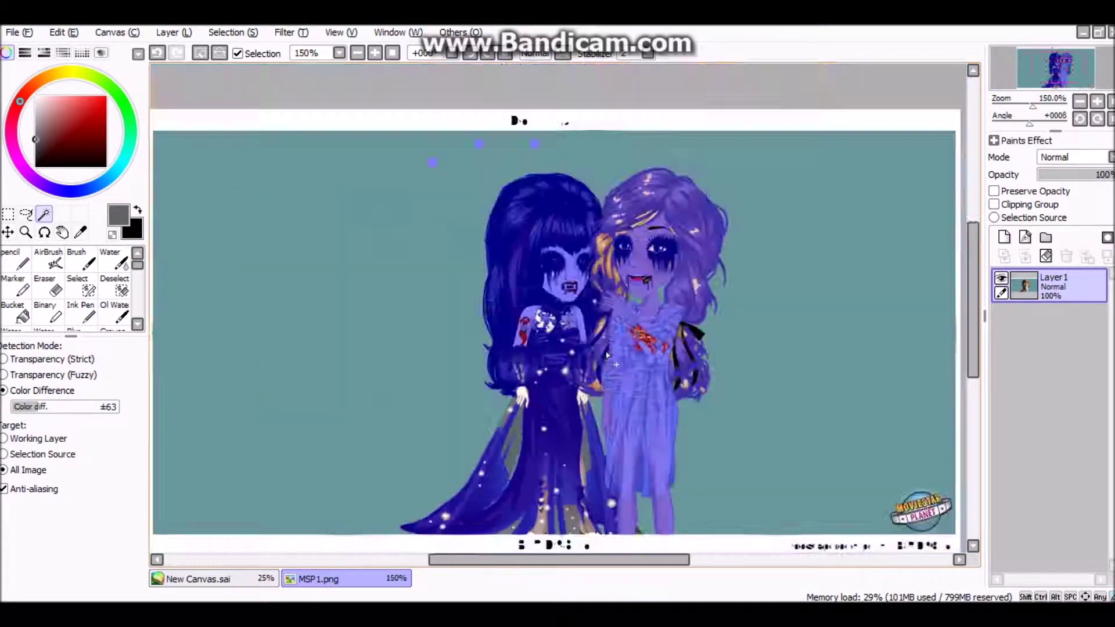
# - Add the dark-haired character's hands and sheer dress panels to the selection, lowering the color difference to 19
pyautogui.scroll(2, 540, 496)
pyautogui.click(500, 300)
pyautogui.click(479, 389)
pyautogui.click(463, 341)
pyautogui.hotkey('ctrl', 'z')
pyautogui.scroll(4, 456, 340)
pyautogui.click(21, 407)
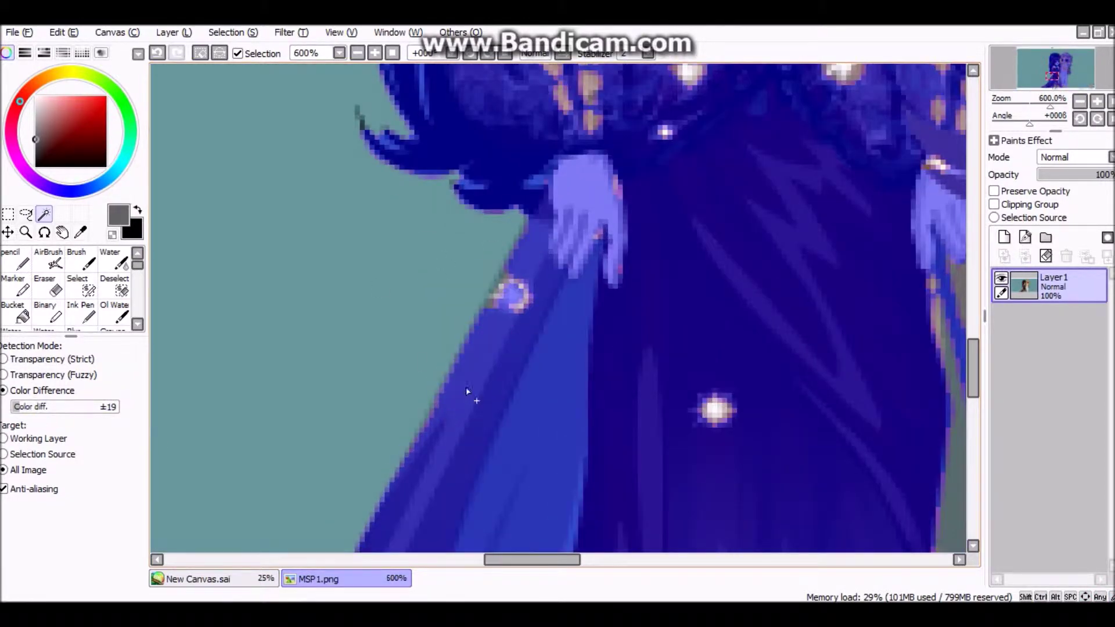
# - Paint over the missed spots on the dark-haired character's dress, arm and chest with the Select brush at size 20
pyautogui.scroll(-5, 467, 391)
pyautogui.scroll(4, 697, 236)
pyautogui.click(90, 292)
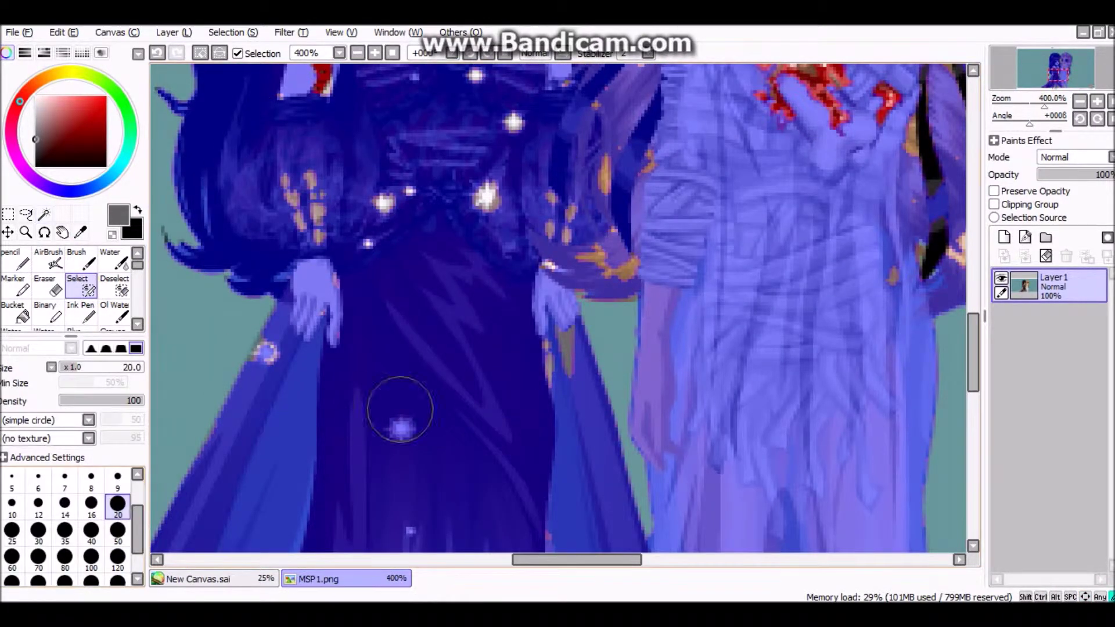
pyautogui.scroll(2, 327, 346)
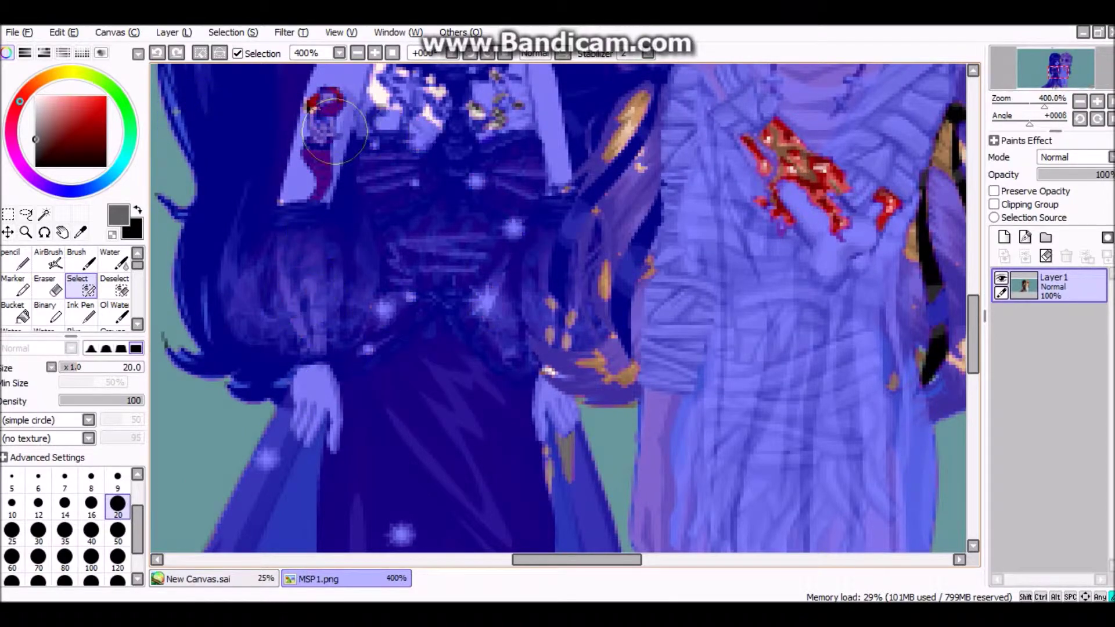
pyautogui.scroll(5, 545, 385)
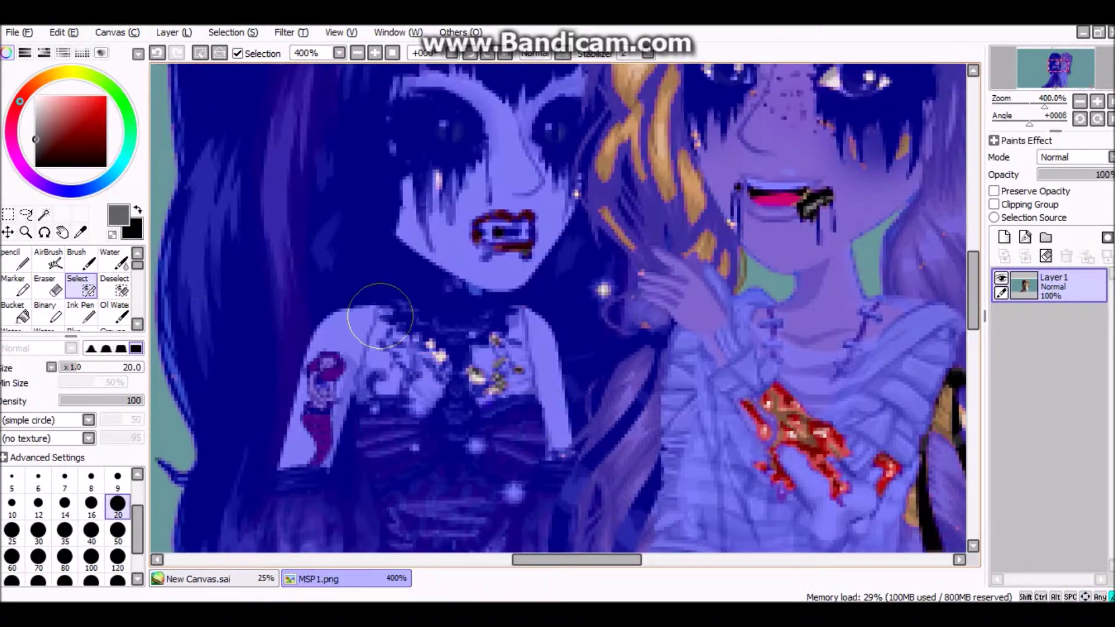
pyautogui.scroll(7, 548, 251)
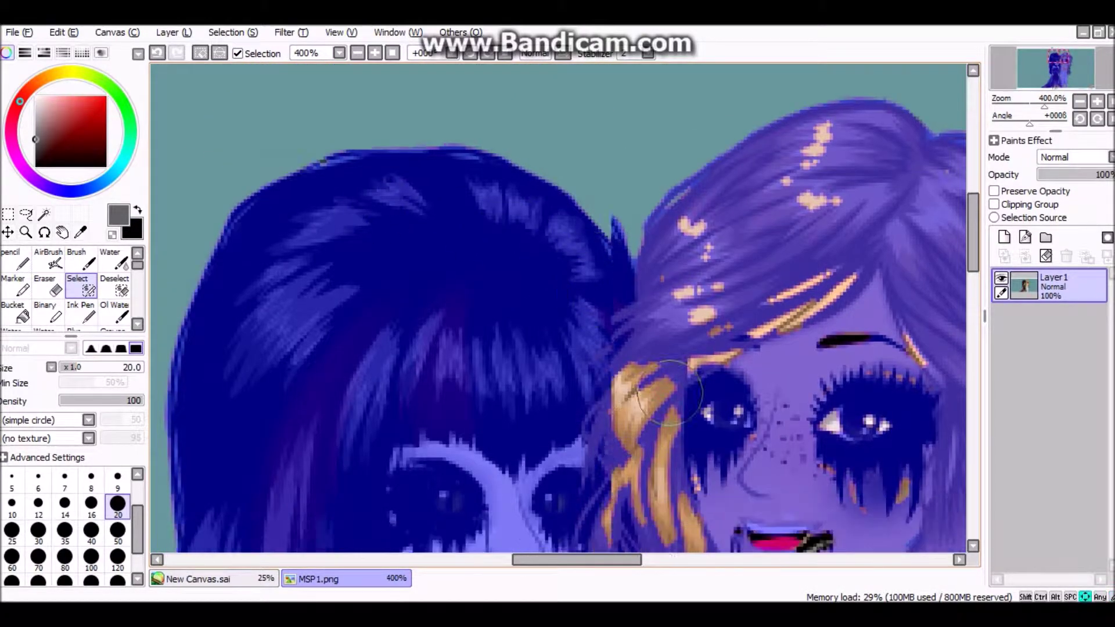
# - Paint the missed spots on both faces and the blonde character's hair and bloodied top into the selection
pyautogui.scroll(-4, 771, 186)
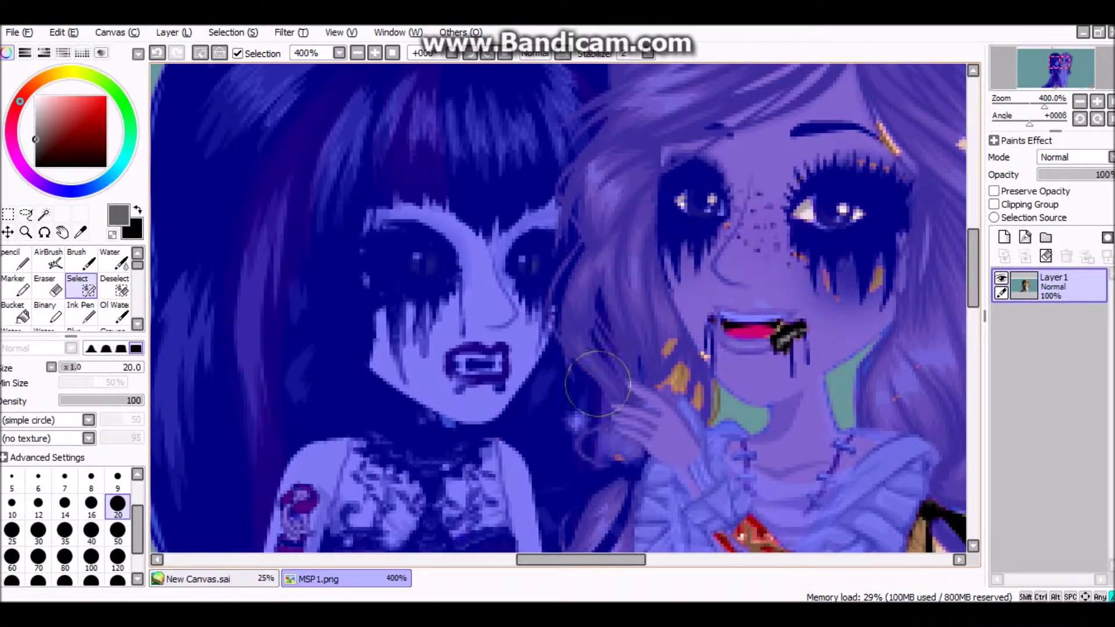
pyautogui.hscroll(3, 824, 291)
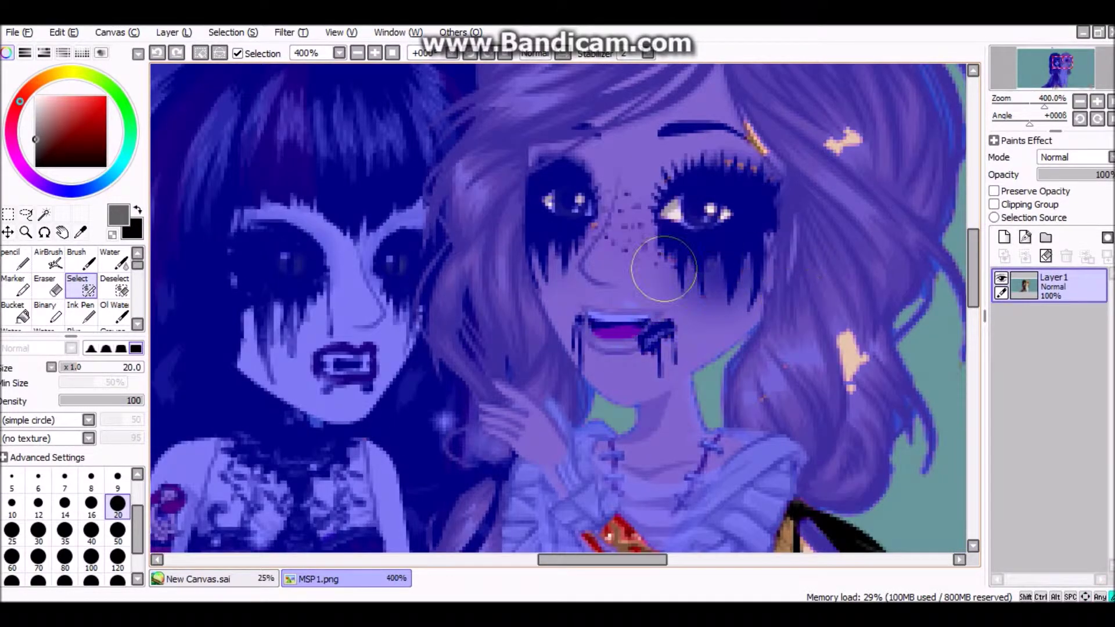
pyautogui.click(850, 355)
pyautogui.scroll(-4, 813, 360)
pyautogui.scroll(-1, 720, 290)
pyautogui.scroll(5, 723, 278)
pyautogui.moveTo(685, 285); pyautogui.dragTo(869, 323)
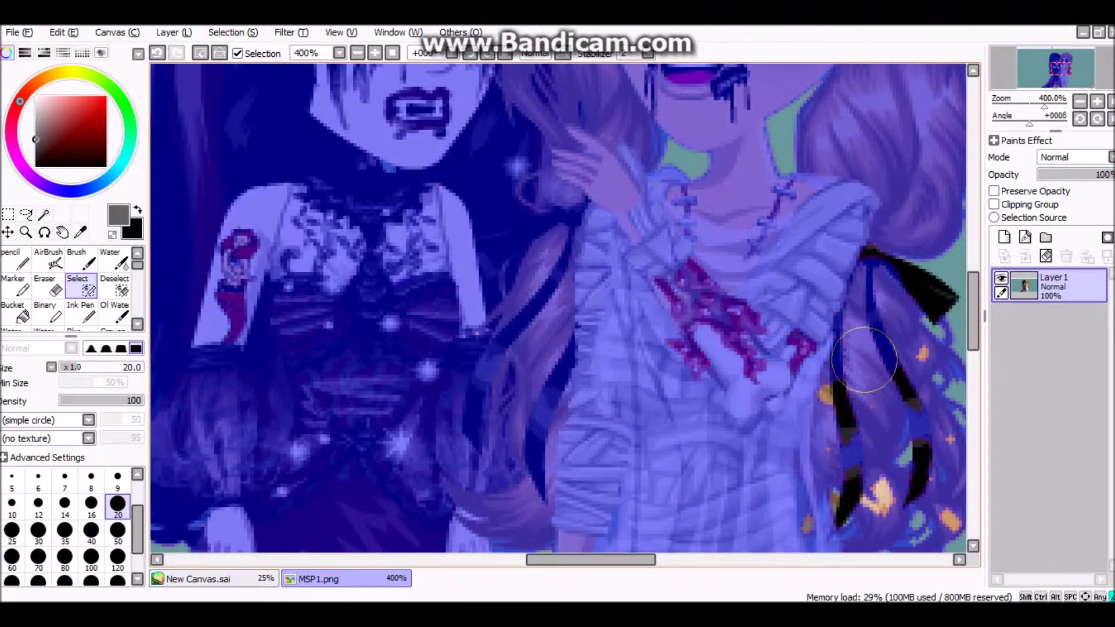
# - Add the unselected ribbons and lower curls of the blonde character's hair using the Select brush at size 9
pyautogui.scroll(1, 876, 374)
pyautogui.moveTo(890, 484)
pyautogui.mouseDown()
pyautogui.moveTo(877, 373)
pyautogui.moveTo(569, 401)
pyautogui.mouseUp()
pyautogui.scroll(4, 569, 400)
pyautogui.press('[')
pyautogui.press('[')
pyautogui.press('[')
pyautogui.press('[')
pyautogui.press('[')
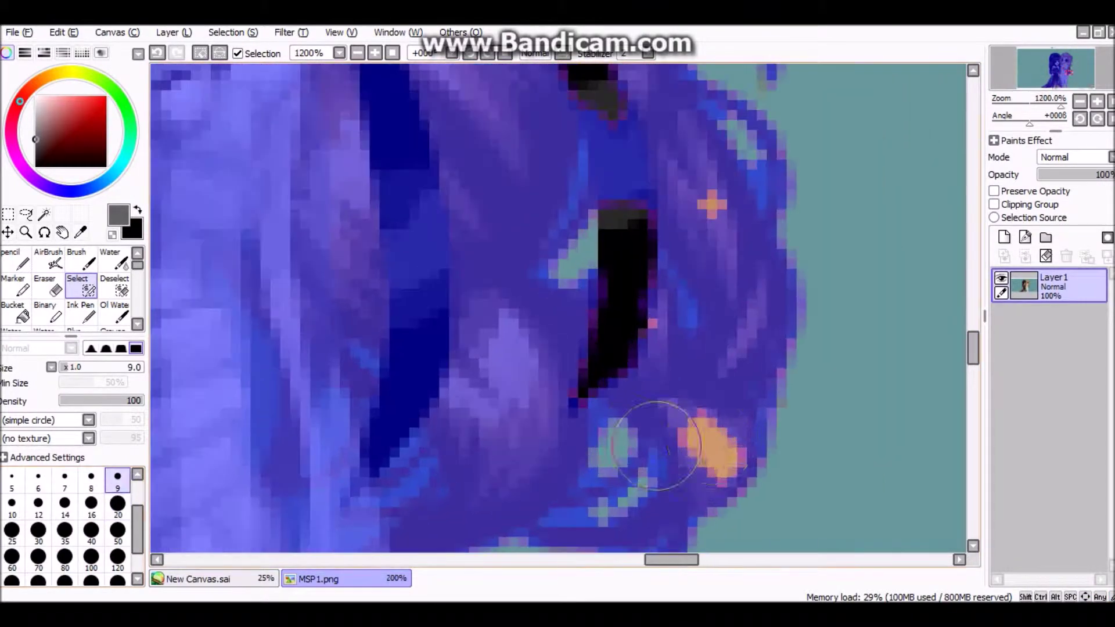
pyautogui.moveTo(627, 135)
pyautogui.mouseDown()
pyautogui.moveTo(637, 346)
pyautogui.moveTo(586, 256)
pyautogui.mouseUp()
pyautogui.scroll(-3, 593, 356)
pyautogui.scroll(3, 573, 227)
pyautogui.moveTo(610, 209)
pyautogui.mouseDown()
pyautogui.moveTo(692, 303)
pyautogui.moveTo(714, 244)
pyautogui.mouseUp()
# - Paint the dark red dress corner beside the blonde character's legs into the selection
pyautogui.scroll(-4, 579, 229)
pyautogui.scroll(5, 505, 363)
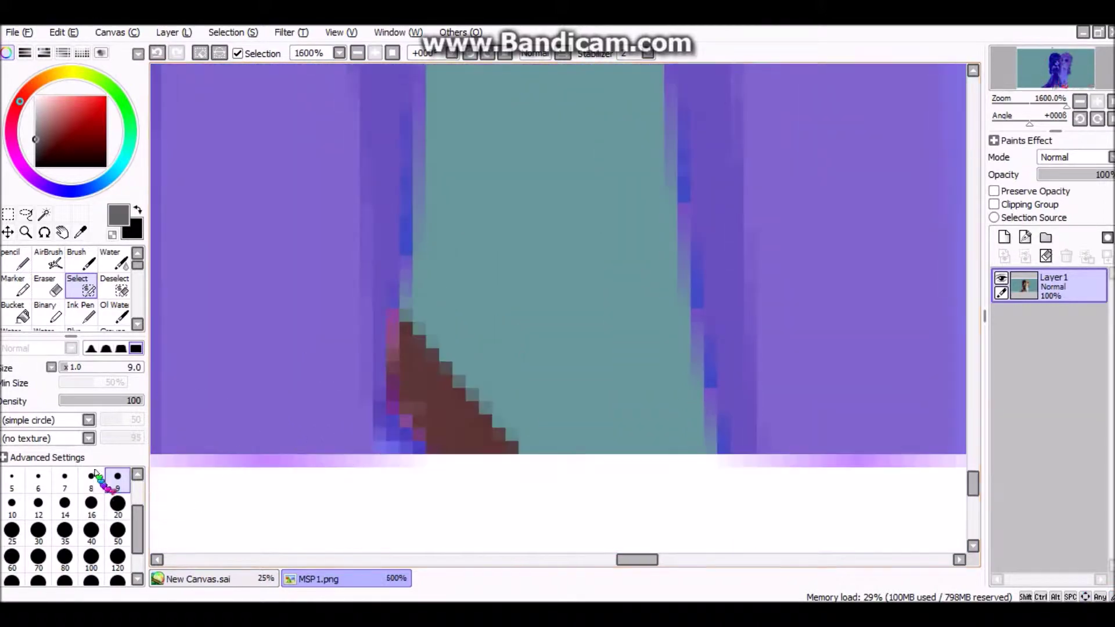
pyautogui.moveTo(479, 419); pyautogui.dragTo(417, 363)
pyautogui.scroll(-4, 424, 352)
pyautogui.moveTo(233, 413); pyautogui.dragTo(603, 440)
# - Cover the dark dress's lower skirt, hem and sparkles with the Select brush at size 50
pyautogui.click(118, 532)
pyautogui.moveTo(281, 406); pyautogui.dragTo(413, 406)
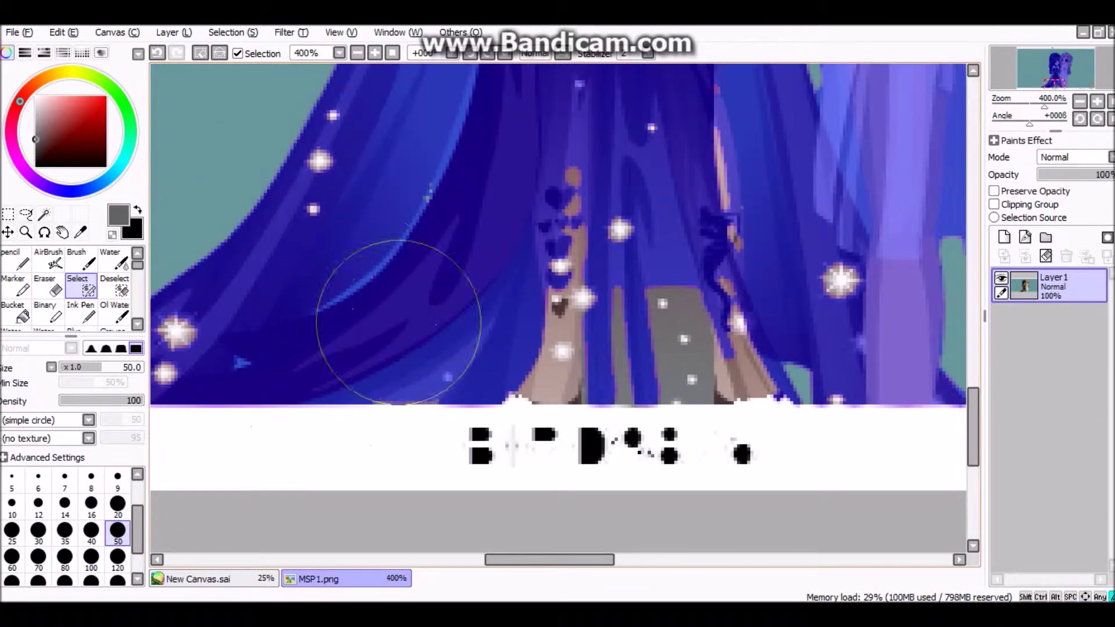
pyautogui.moveTo(785, 328); pyautogui.dragTo(842, 285)
pyautogui.scroll(1, 398, 337)
pyautogui.moveTo(465, 175); pyautogui.dragTo(517, 218)
pyautogui.scroll(-4, 600, 281)
pyautogui.scroll(3, 503, 279)
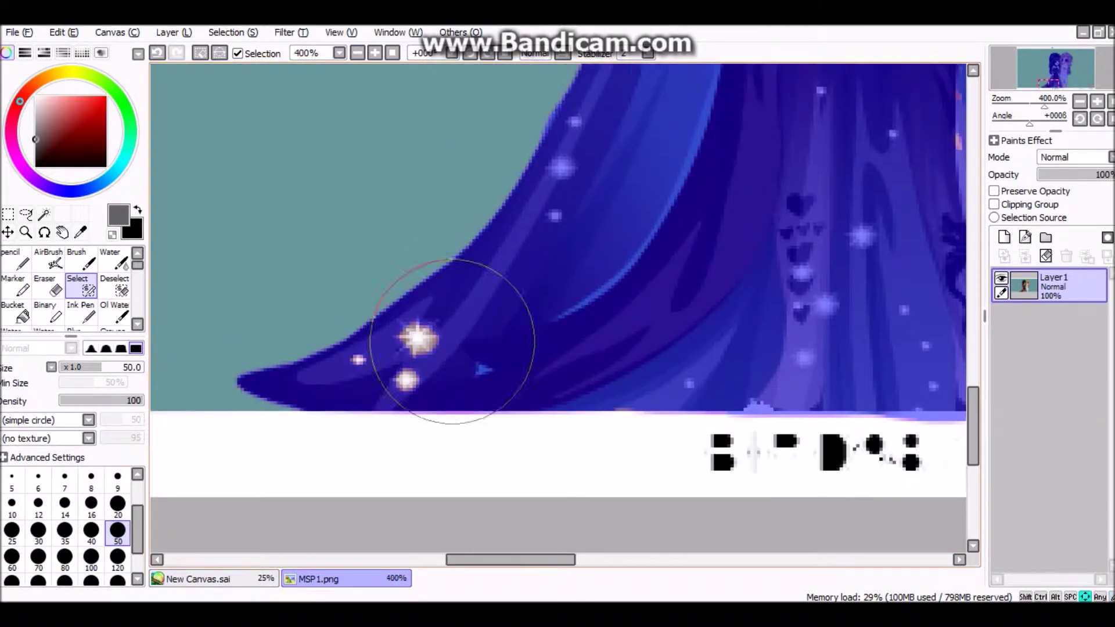
pyautogui.moveTo(448, 341); pyautogui.dragTo(406, 348)
pyautogui.moveTo(415, 343); pyautogui.dragTo(415, 396)
pyautogui.click(117, 507)
pyautogui.scroll(-5, 565, 258)
pyautogui.scroll(2, 639, 235)
pyautogui.scroll(3, 502, 290)
# - Remove the excess area along the dress hem from the selection with the Deselect brush at size 9
pyautogui.click(47, 285)
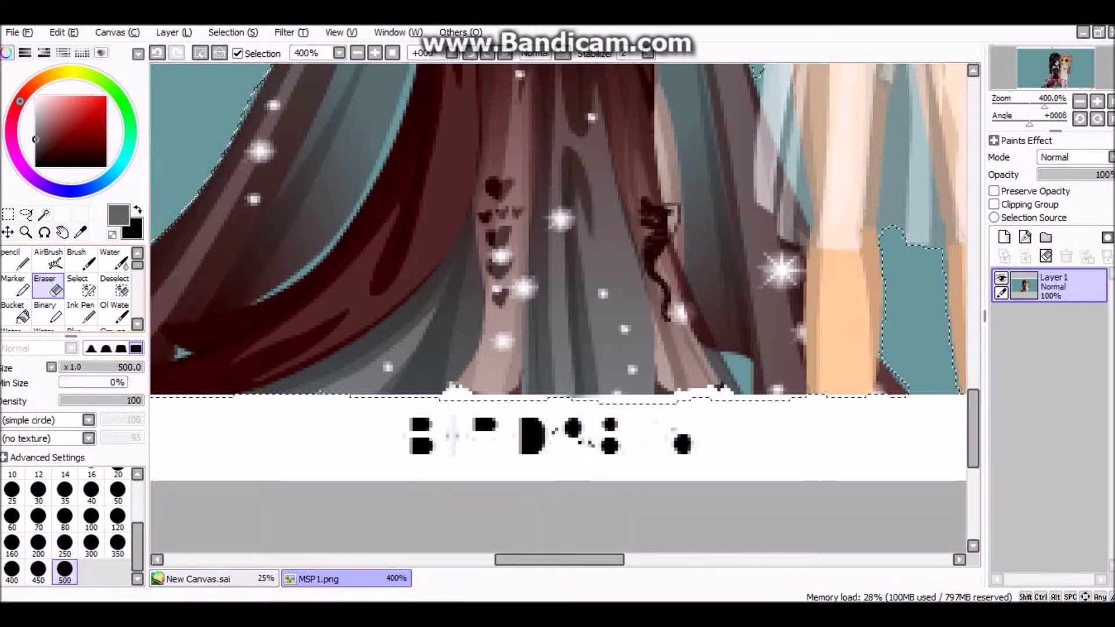
pyautogui.click(115, 286)
pyautogui.scroll(3, 439, 409)
pyautogui.moveTo(453, 412)
pyautogui.mouseDown()
pyautogui.moveTo(699, 410)
pyautogui.moveTo(726, 395)
pyautogui.mouseUp()
pyautogui.scroll(-3, 699, 410)
pyautogui.scroll(4, 813, 410)
pyautogui.scroll(-5, 726, 390)
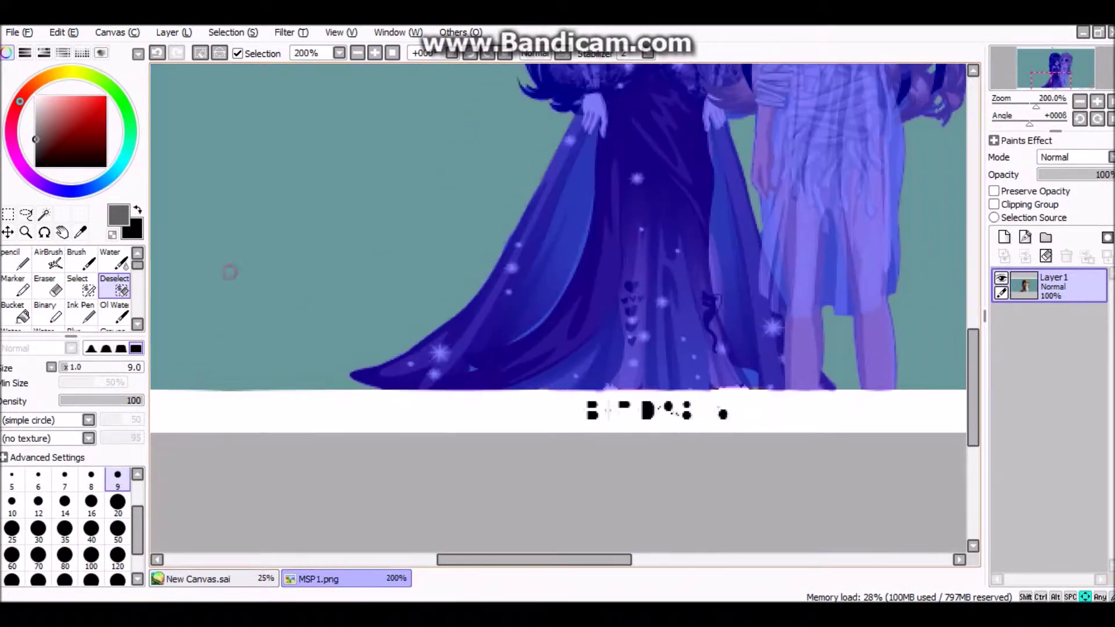
pyautogui.scroll(-2, 229, 271)
# - Place the selected characters on their own layer, delete the original picture and blank layers, and clear the selection
pyautogui.click(8, 214)
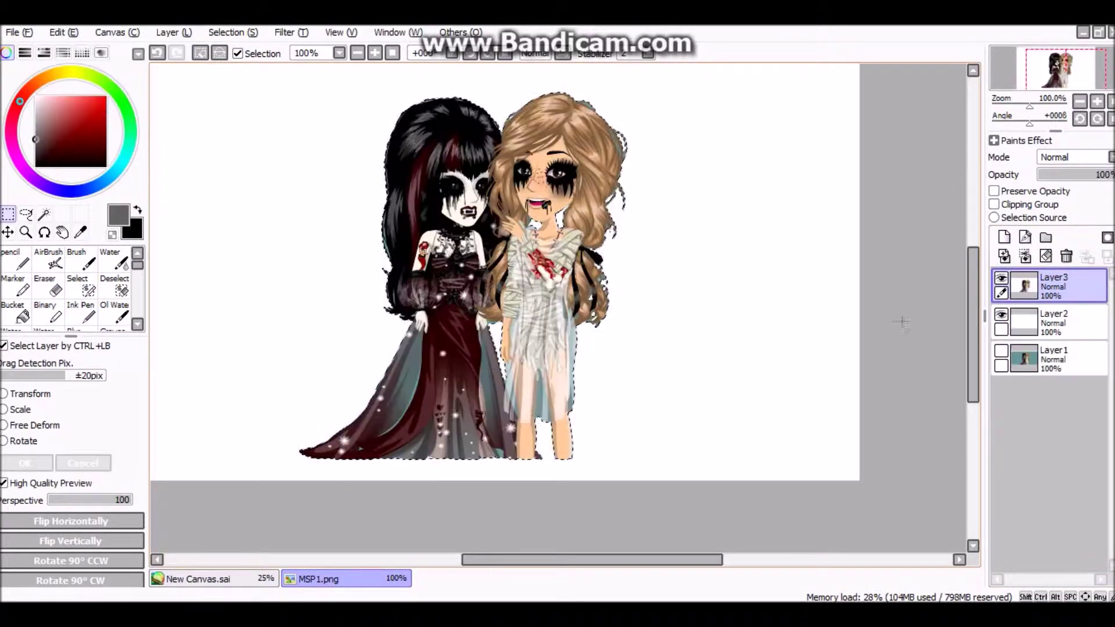
pyautogui.click(1062, 359)
pyautogui.click(1066, 256)
pyautogui.click(1066, 256)
pyautogui.click(26, 214)
pyautogui.scroll(4, 521, 271)
pyautogui.scroll(-6, 521, 272)
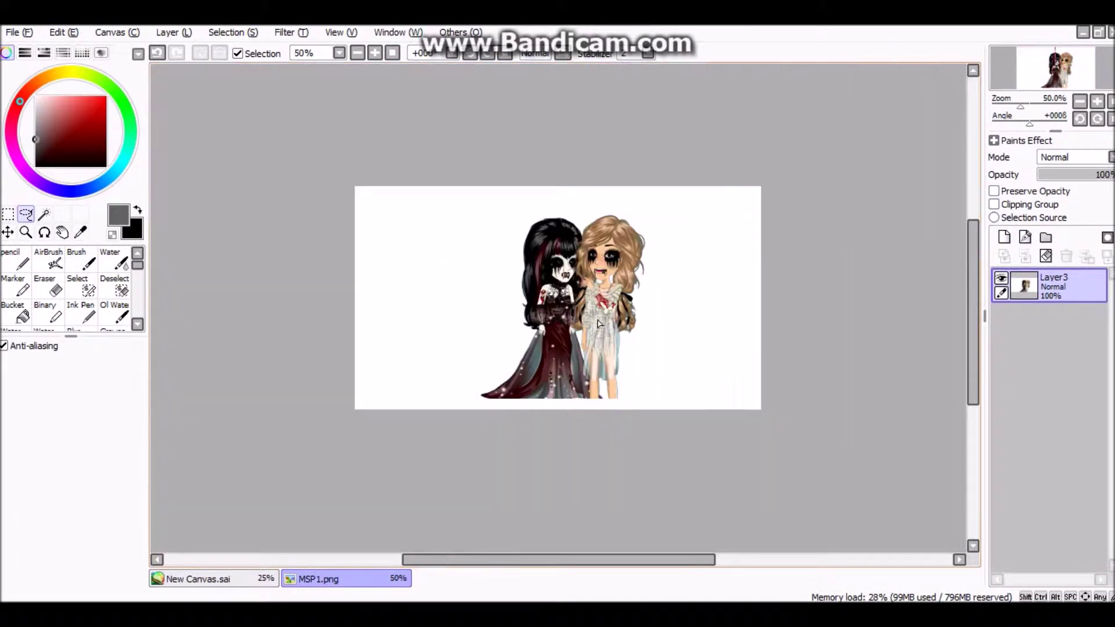
# - Open msp miniatura.png and copy the cut-out characters from MSP1.png for it
pyautogui.click(8, 214)
pyautogui.click(32, 396)
pyautogui.click(19, 32)
pyautogui.click(42, 93)
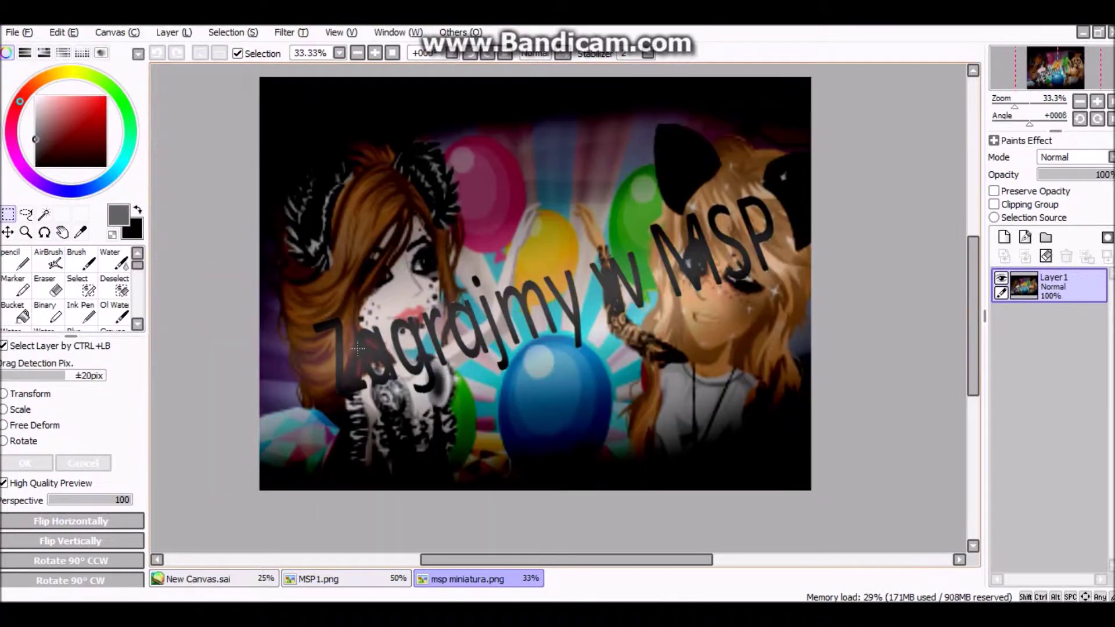
pyautogui.click(198, 579)
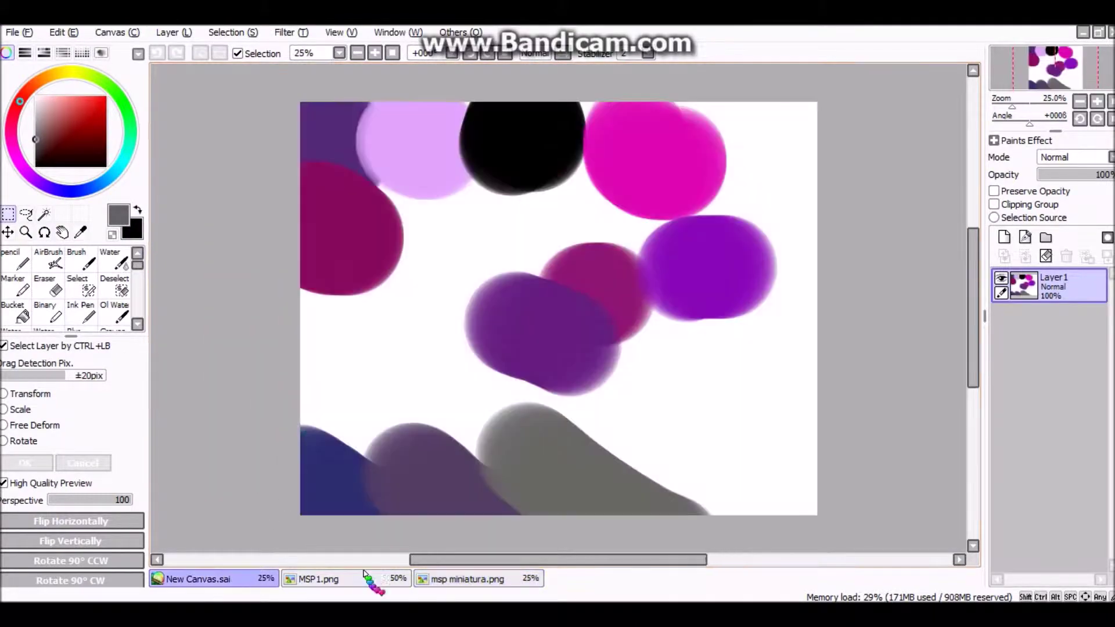
pyautogui.click(318, 579)
pyautogui.click(439, 579)
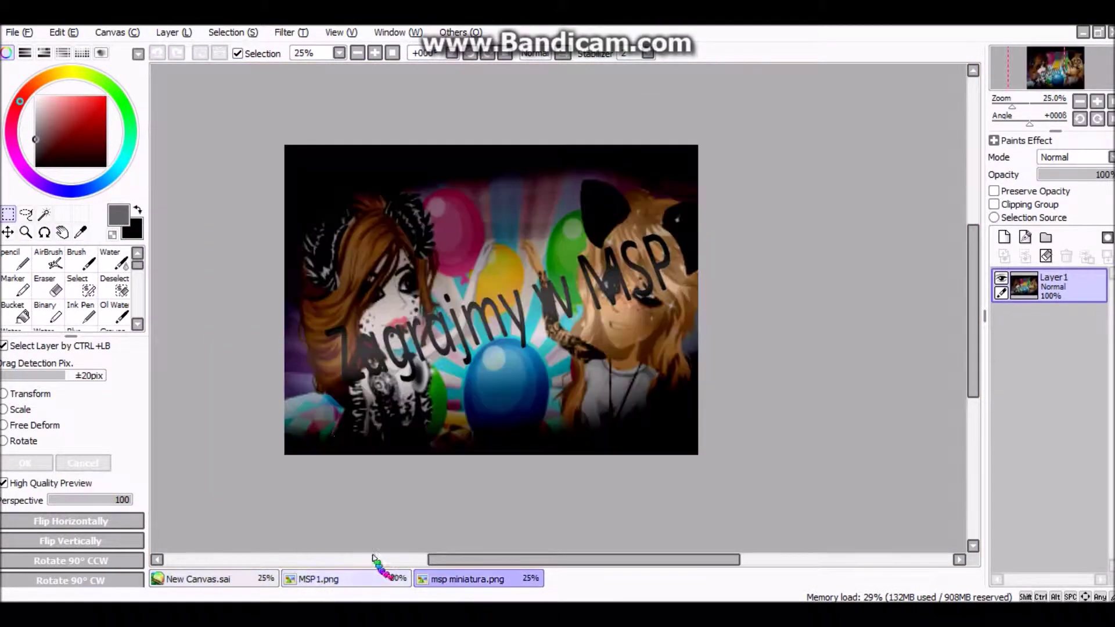
# - Paste the characters into msp miniatura.png, scale them to about the canvas height and remove the old thumbnail layer
pyautogui.hotkey('ctrl', 'v')
pyautogui.hotkey('ctrl', 't')
pyautogui.moveTo(430, 252); pyautogui.dragTo(637, 460)
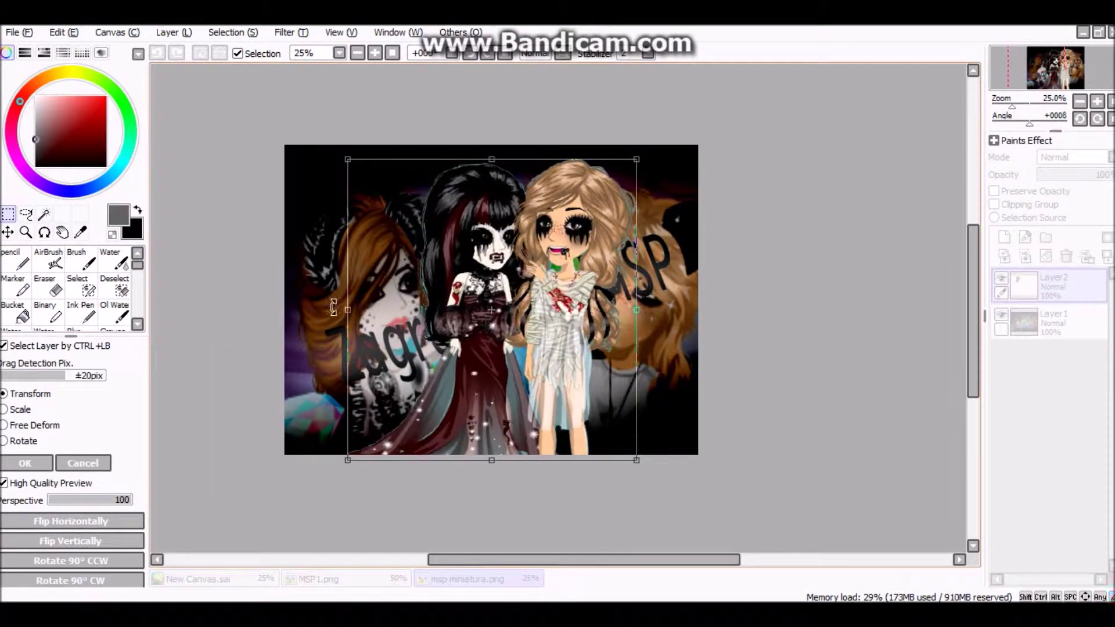
pyautogui.moveTo(343, 157); pyautogui.dragTo(337, 146)
pyautogui.press('Return')
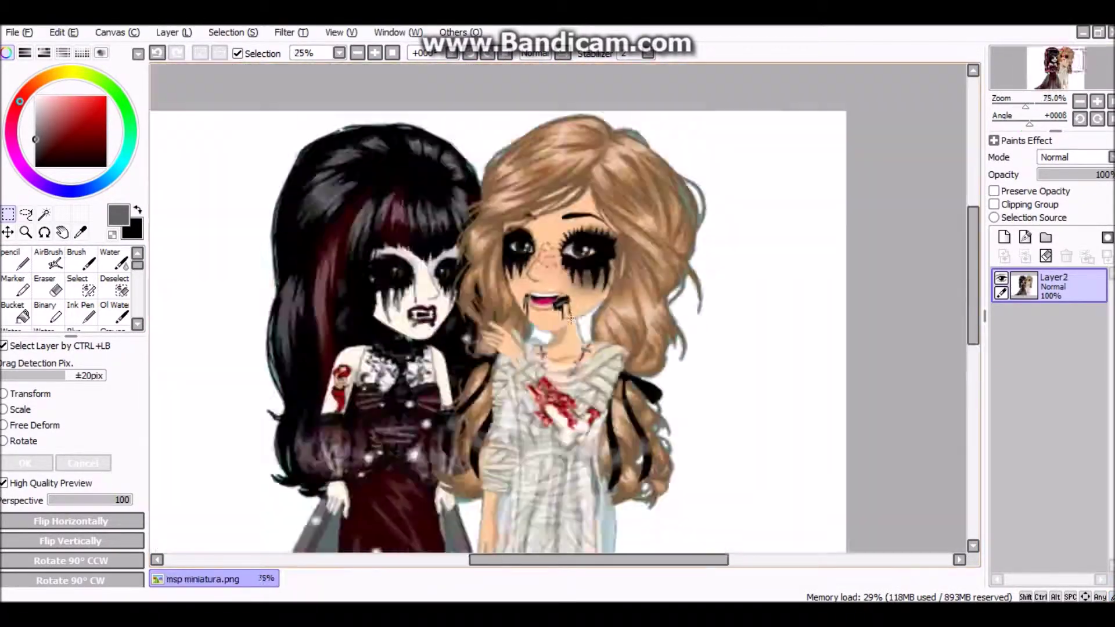
# - Transform the characters, stretching them slightly past the canvas's lower edge and a little wider
pyautogui.scroll(-3, 570, 318)
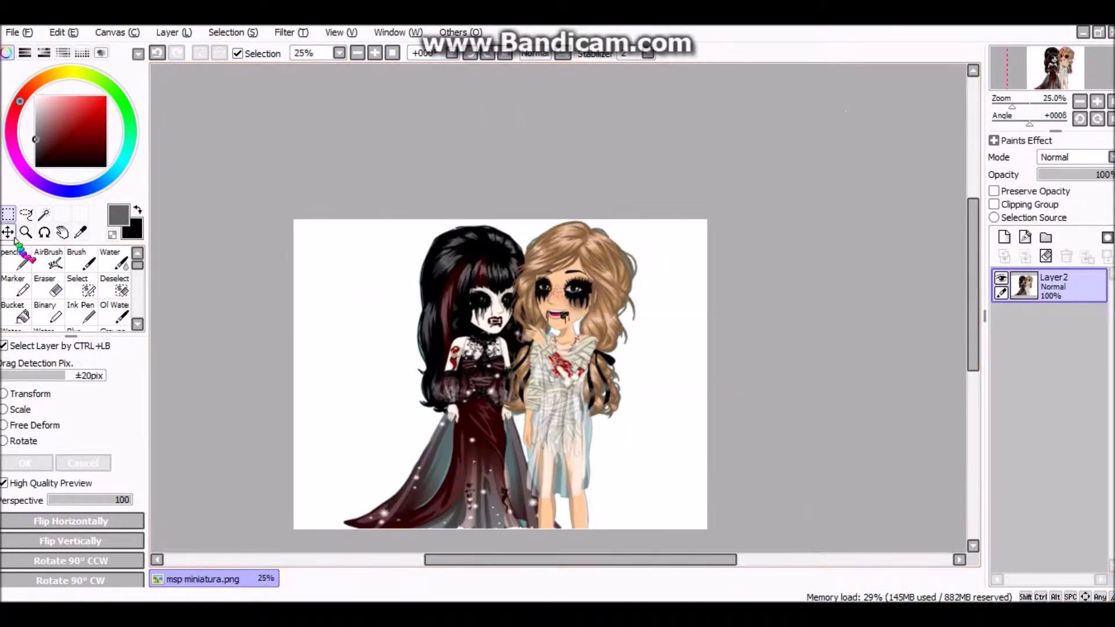
pyautogui.click(31, 394)
pyautogui.moveTo(638, 532); pyautogui.dragTo(638, 541)
pyautogui.moveTo(342, 381); pyautogui.dragTo(329, 381)
pyautogui.moveTo(558, 312); pyautogui.dragTo(561, 311)
pyautogui.press('Return')
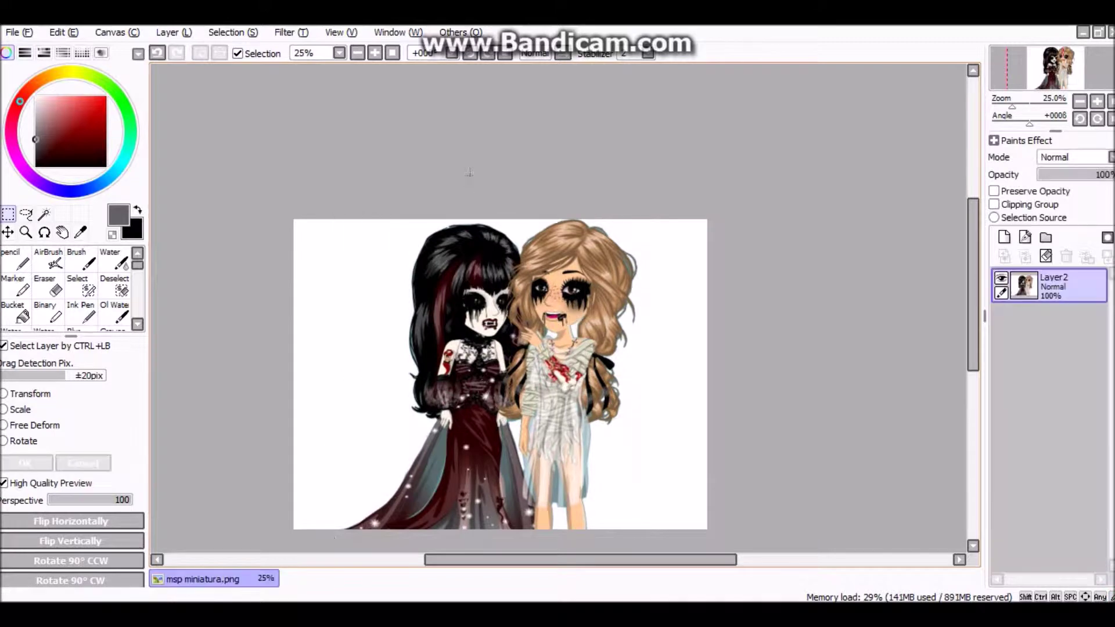
pyautogui.scroll(-1, 473, 203)
pyautogui.scroll(1, 624, 221)
# - Paint a dark red left half and a turquoise right half on a new layer beneath the characters with the size 500 Crayon
pyautogui.click(18, 260)
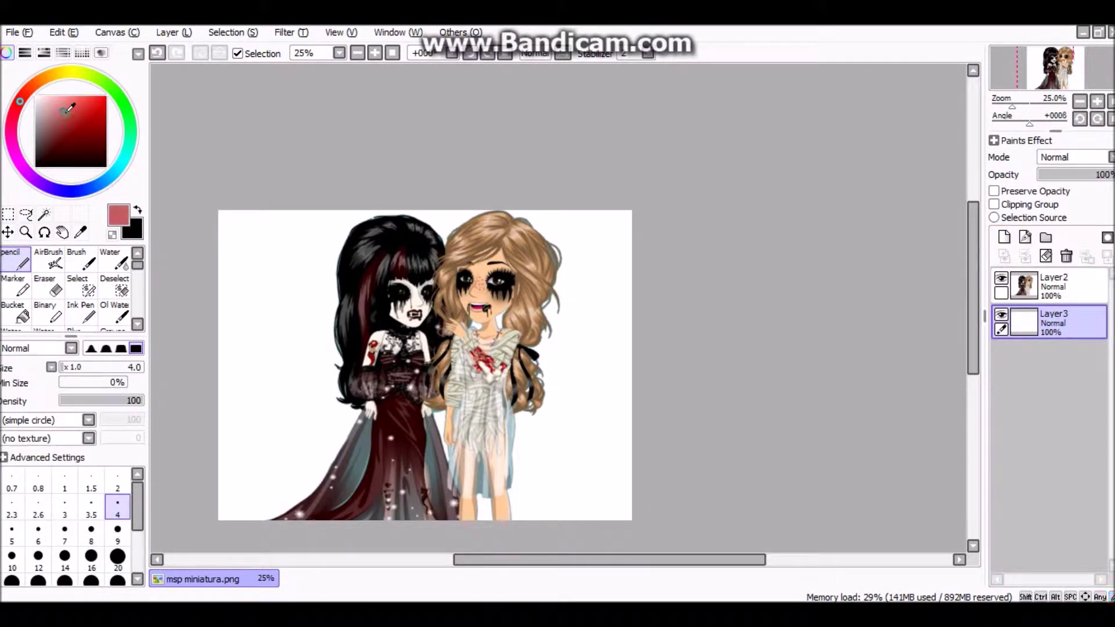
pyautogui.scroll(-1, 110, 308)
pyautogui.click(110, 312)
pyautogui.click(52, 420)
pyautogui.click(36, 472)
pyautogui.moveTo(235, 499)
pyautogui.mouseDown()
pyautogui.moveTo(233, 523)
pyautogui.moveTo(431, 256)
pyautogui.mouseUp()
pyautogui.moveTo(517, 544); pyautogui.dragTo(626, 244)
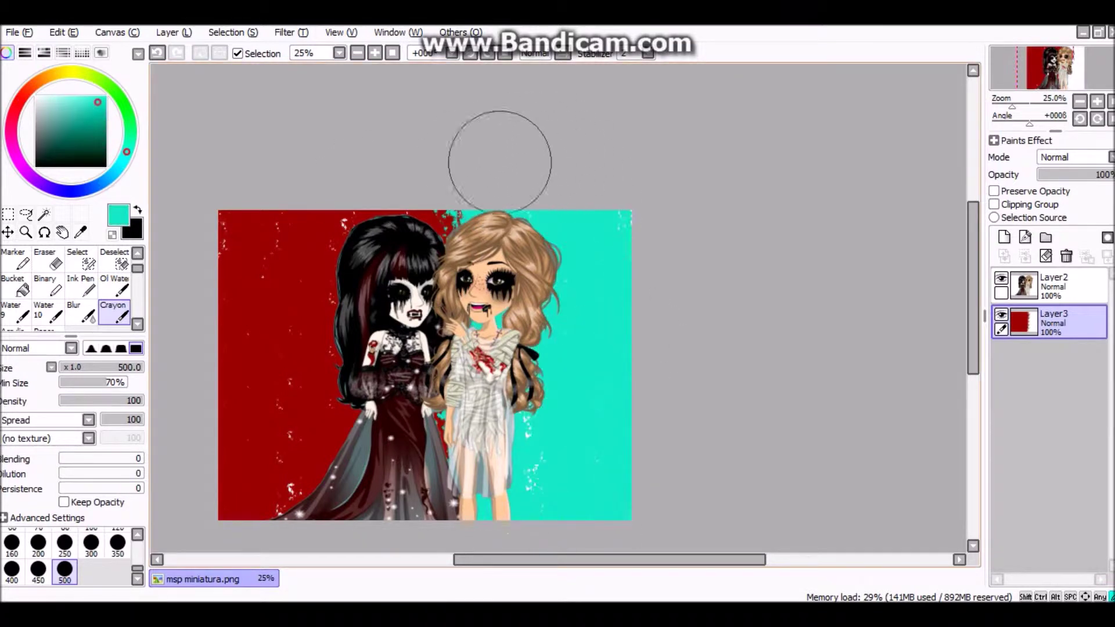
# - Cover the white specks in the background and shade the turquoise half with light cyan and dark teal
pyautogui.moveTo(272, 232); pyautogui.dragTo(233, 494)
pyautogui.hotkey('ctrl', 'z')
pyautogui.rightClick(309, 473)
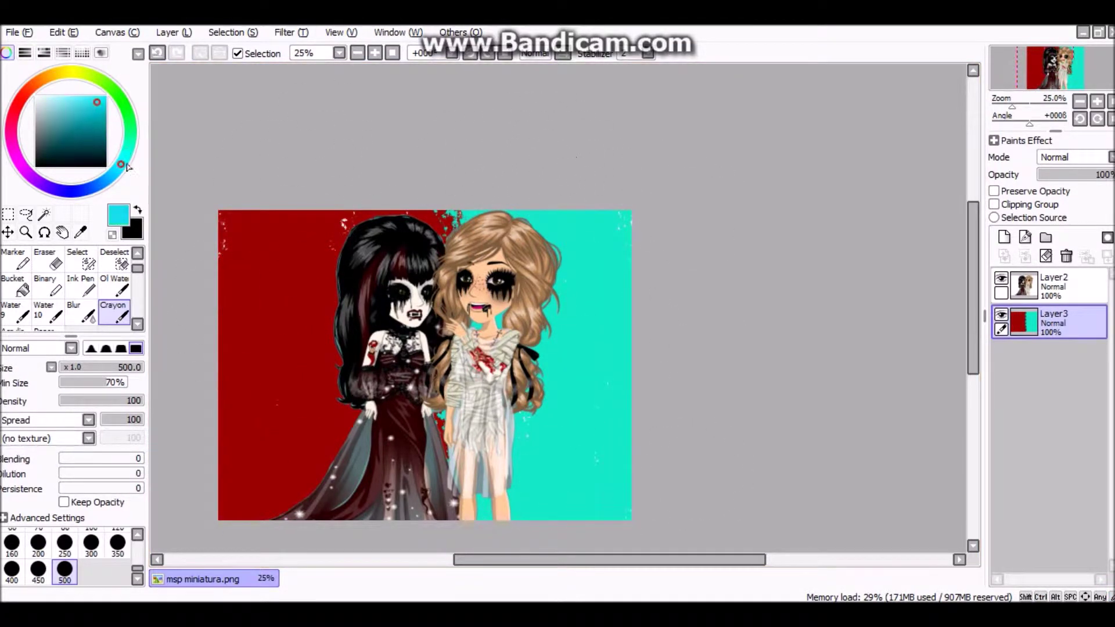
pyautogui.moveTo(563, 241); pyautogui.dragTo(449, 352)
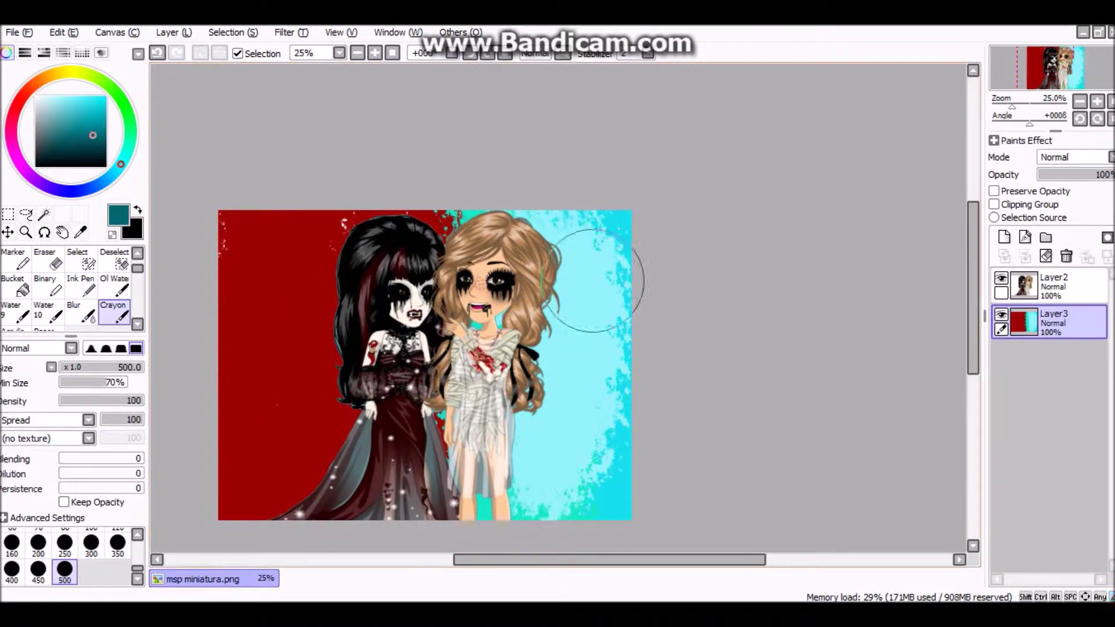
pyautogui.scroll(1, 488, 292)
pyautogui.scroll(-1, 375, 262)
# - Shade the red half from very dark red beside the character to light salmon at the outer edge
pyautogui.rightClick(279, 250)
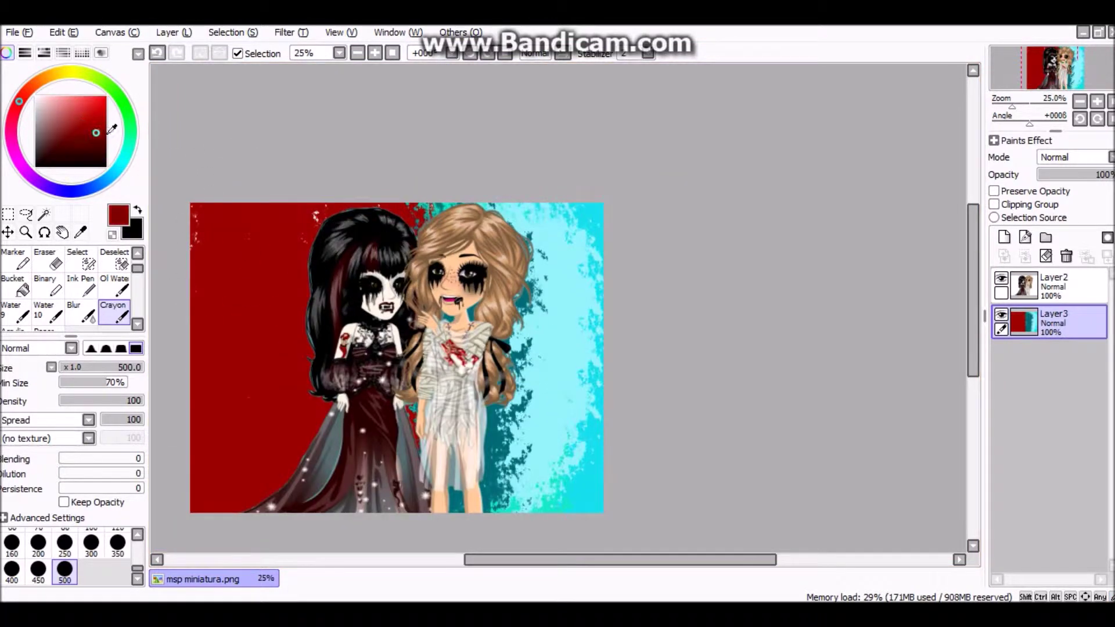
pyautogui.moveTo(282, 290); pyautogui.dragTo(335, 302)
pyautogui.keyDown('alt'); pyautogui.click(335, 302); pyautogui.keyUp('alt')
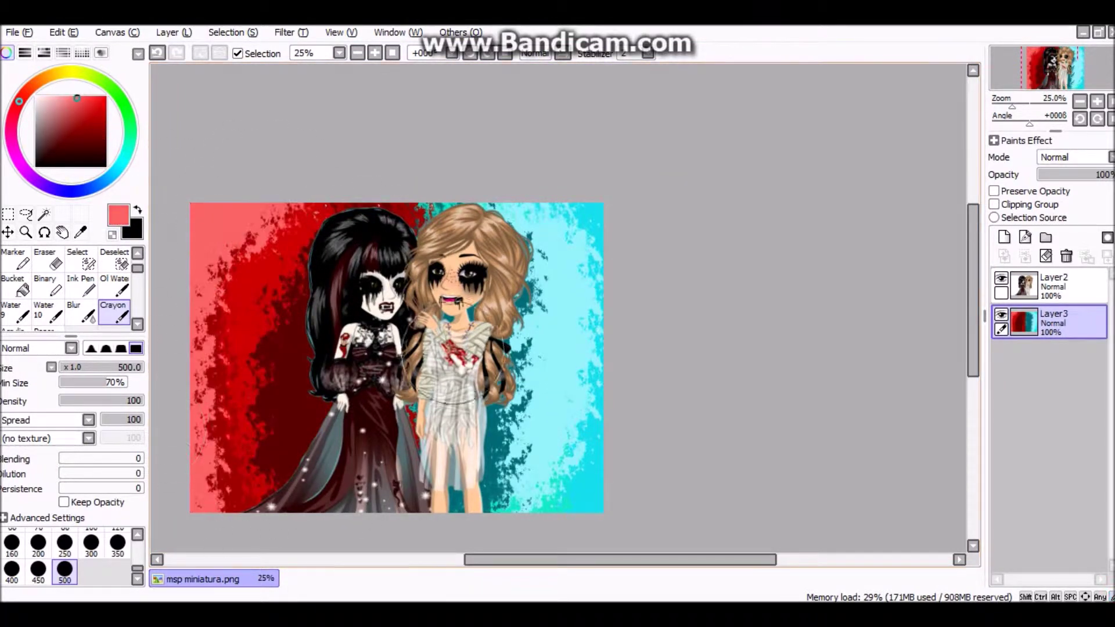
pyautogui.scroll(-1, 471, 312)
pyautogui.scroll(1, 545, 280)
pyautogui.scroll(-1, 547, 272)
pyautogui.scroll(1, 550, 264)
# - Repaint the turquoise half with bright cyan outside and muted and dark teal beside the blonde character
pyautogui.rightClick(550, 255)
pyautogui.moveTo(529, 325); pyautogui.dragTo(471, 440)
pyautogui.keyDown('alt'); pyautogui.click(470, 440); pyautogui.keyUp('alt')
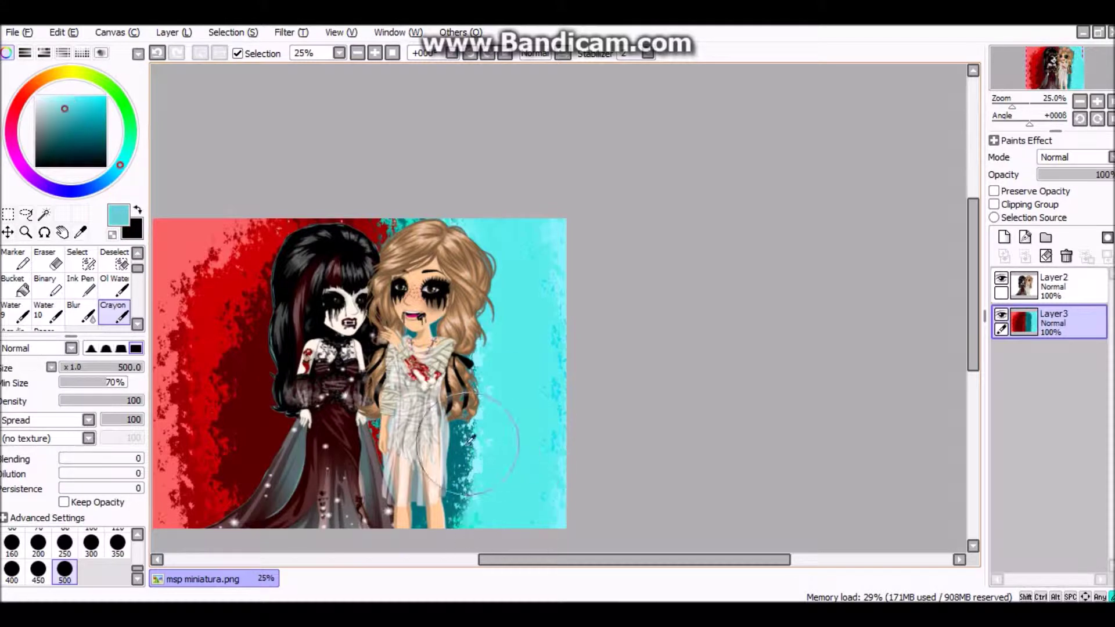
pyautogui.scroll(-2, 573, 335)
pyautogui.scroll(2, 573, 334)
# - Add a Shade mode layer above the painted background, try a green Crayon tint over it, and undo the strokes
pyautogui.scroll(-1, 570, 332)
pyautogui.click(1004, 238)
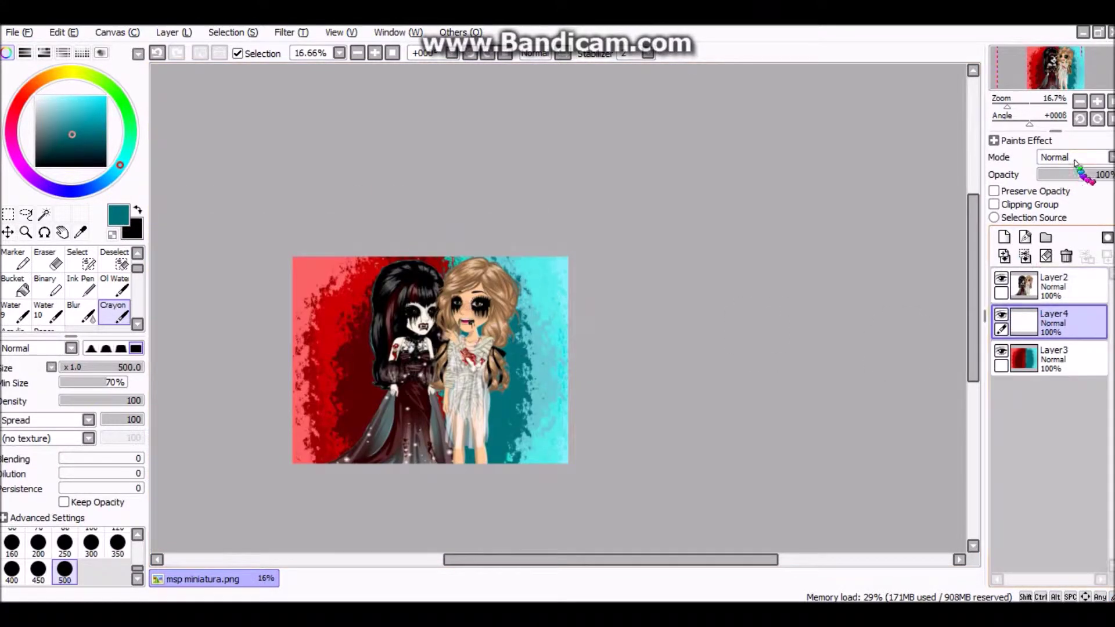
pyautogui.moveTo(354, 285); pyautogui.dragTo(339, 406)
pyautogui.scroll(2, 354, 319)
pyautogui.click(118, 96)
pyautogui.click(99, 107)
pyautogui.moveTo(278, 487)
pyautogui.mouseDown()
pyautogui.moveTo(303, 197)
pyautogui.moveTo(459, 232)
pyautogui.mouseUp()
pyautogui.hotkey('ctrl', 'z')
pyautogui.hotkey('ctrl', 'z')
# - Tint the red and turquoise background with pale green Crayon on the Shade layer and lower its opacity to 67%
pyautogui.moveTo(47, 104); pyautogui.dragTo(27, 80)
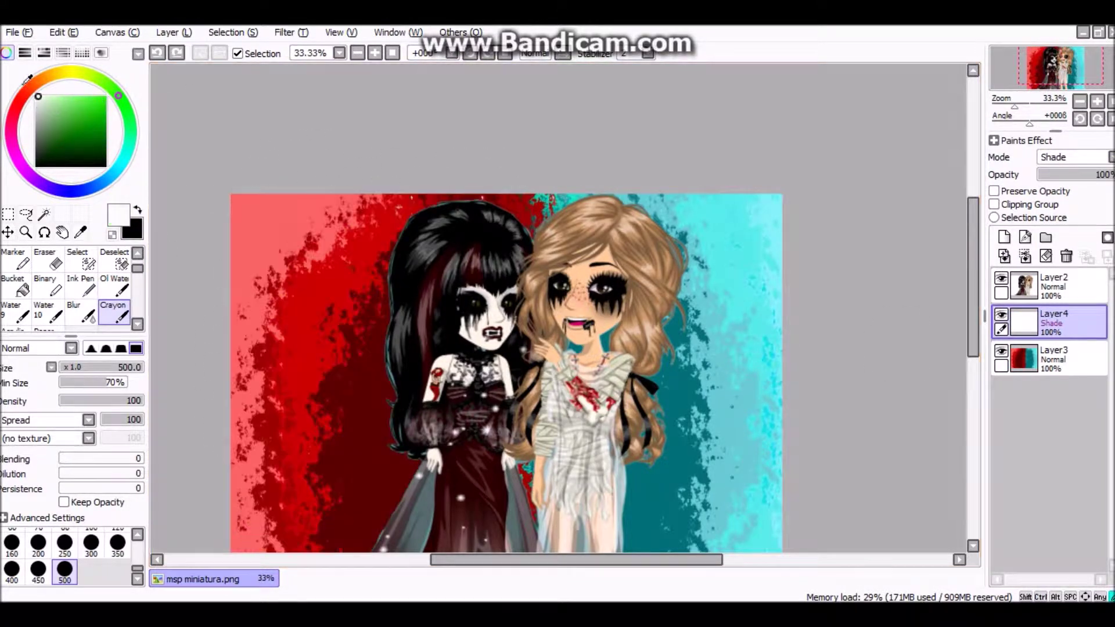
pyautogui.moveTo(336, 465); pyautogui.dragTo(272, 326)
pyautogui.scroll(-1, 273, 326)
pyautogui.hotkey('ctrl', 'z')
pyautogui.moveTo(343, 290); pyautogui.dragTo(349, 395)
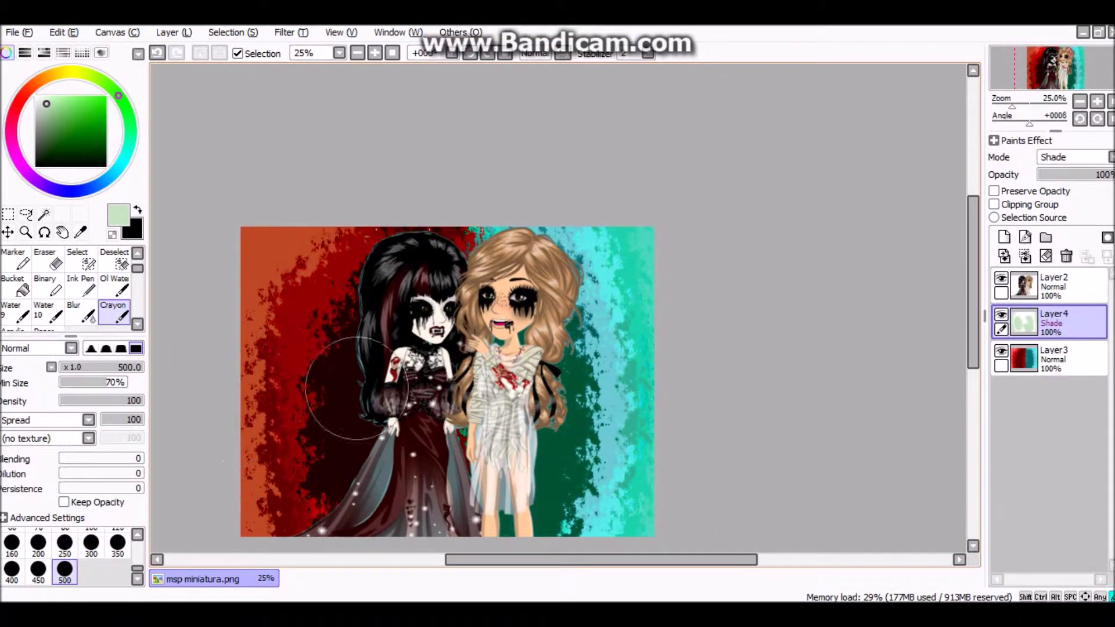
pyautogui.moveTo(1106, 174); pyautogui.dragTo(1088, 173)
# - Add an empty layer above the Shade layer and turn on Preserve Opacity for the characters' layer
pyautogui.scroll(1, 673, 215)
pyautogui.click(1004, 237)
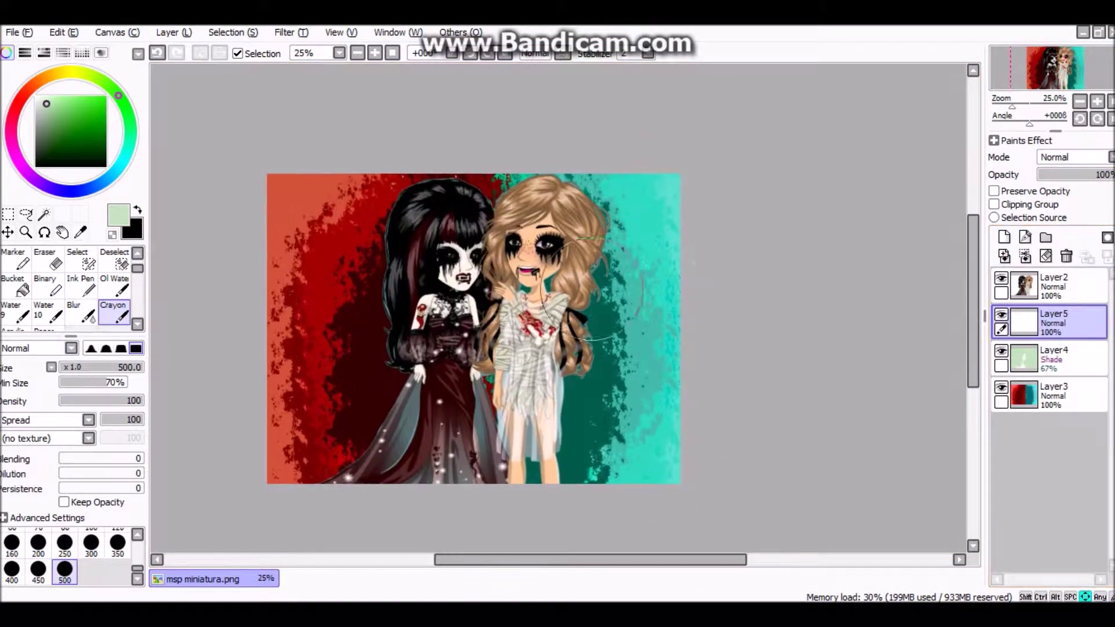
pyautogui.rightClick(494, 256)
pyautogui.click(994, 191)
pyautogui.scroll(1, 647, 193)
pyautogui.rightClick(576, 232)
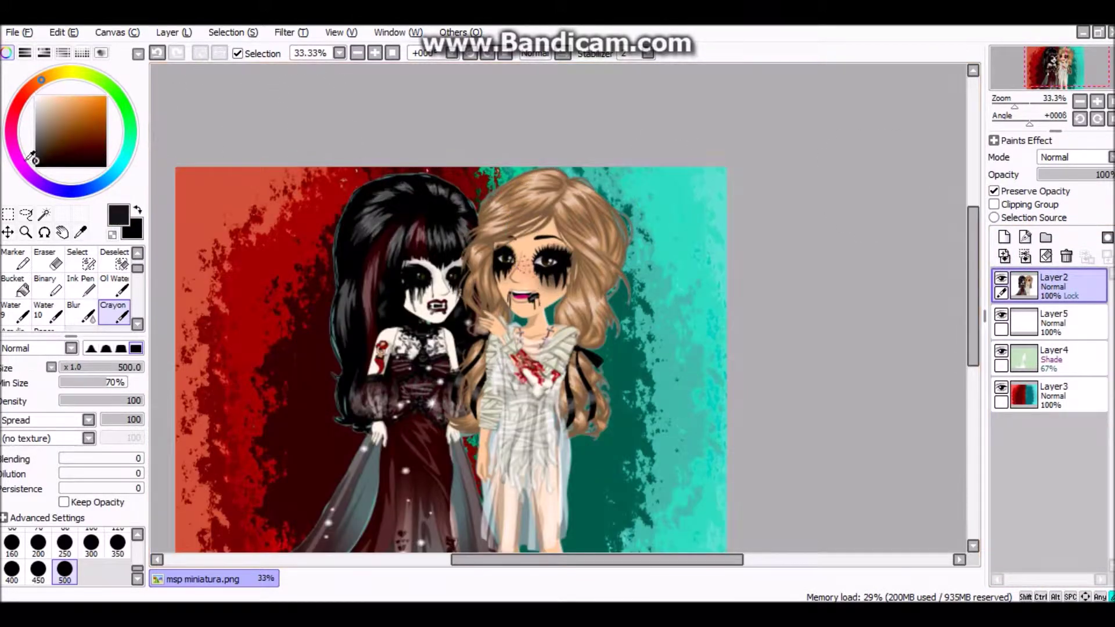
pyautogui.hotkey('ctrl', 'v')
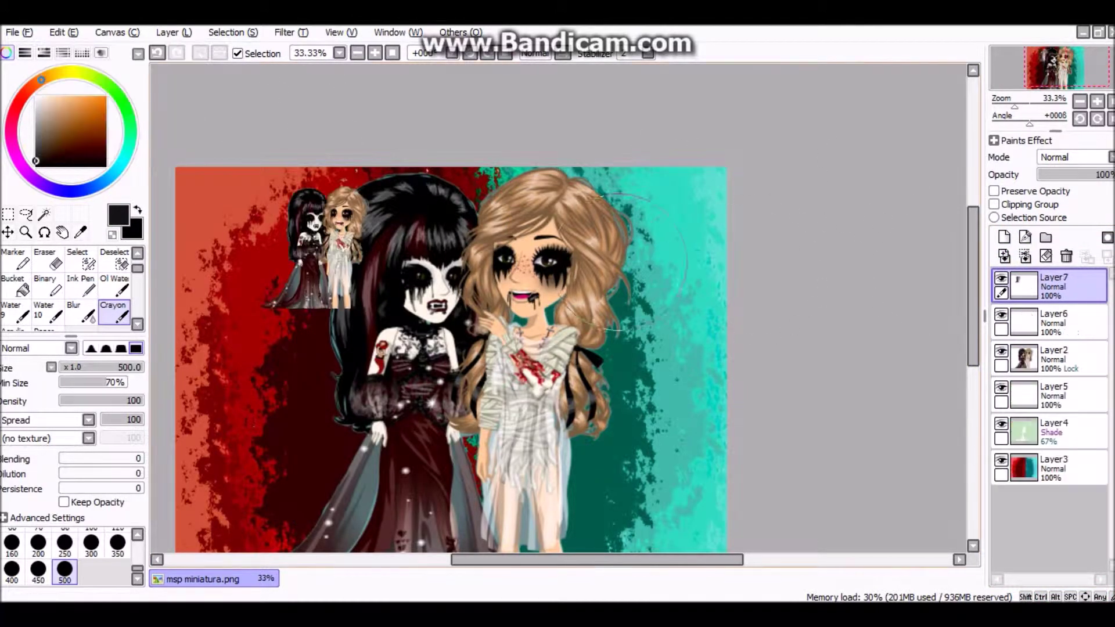
pyautogui.hotkey('ctrl', '-')
pyautogui.hotkey('ctrl', '-')
pyautogui.hotkey('ctrl', 't')
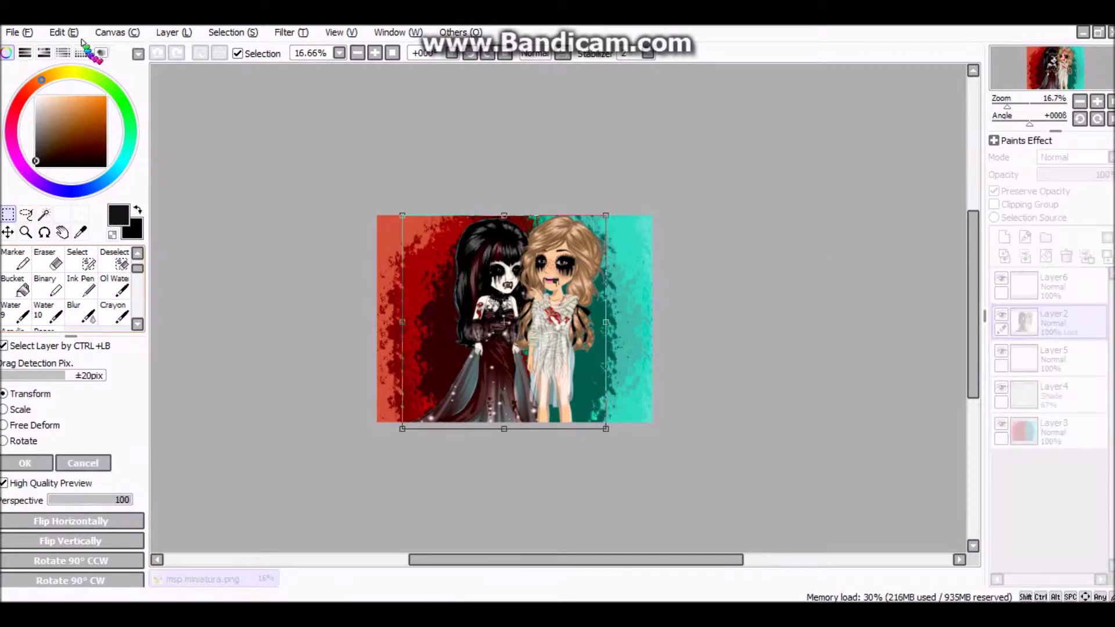
pyautogui.click(57, 460)
# - Mark the whole canvas with the size 500 selection pen, paste a copy of the characters as a new layer, and deselect
pyautogui.click(44, 214)
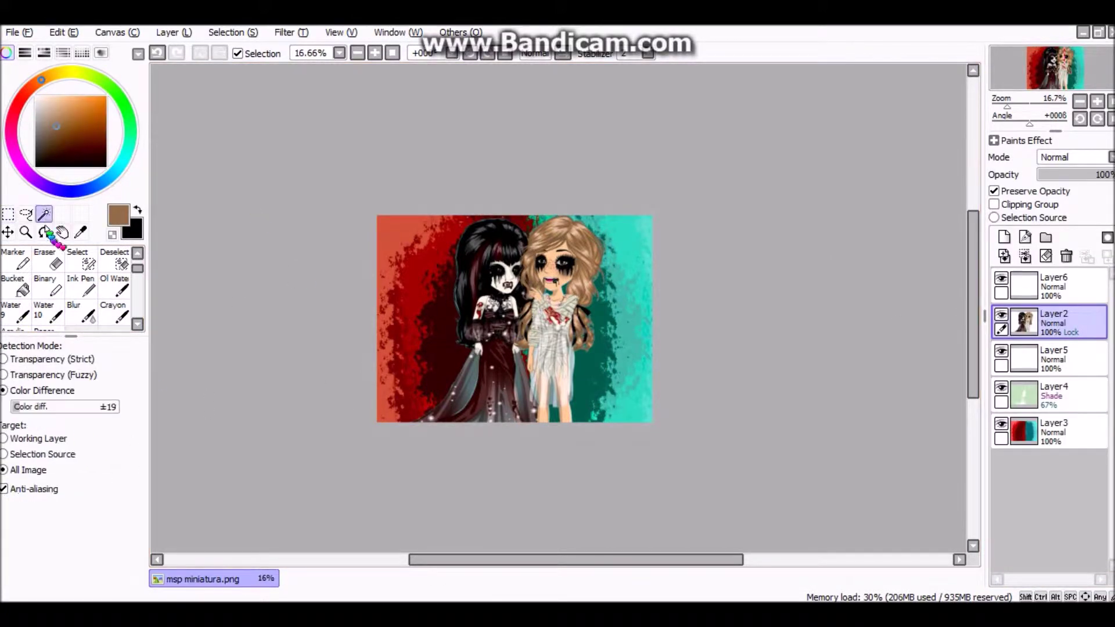
pyautogui.hotkey('ctrl', '+')
pyautogui.hotkey('ctrl', '+')
pyautogui.hotkey('ctrl', '-')
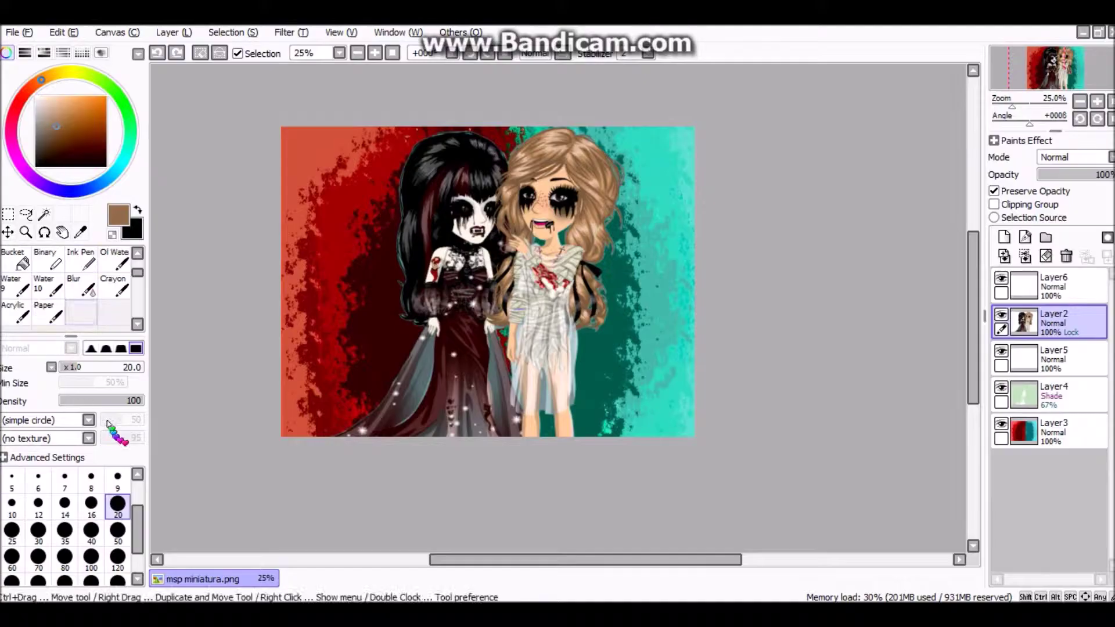
pyautogui.moveTo(371, 459)
pyautogui.mouseDown()
pyautogui.moveTo(266, 214)
pyautogui.moveTo(522, 145)
pyautogui.mouseUp()
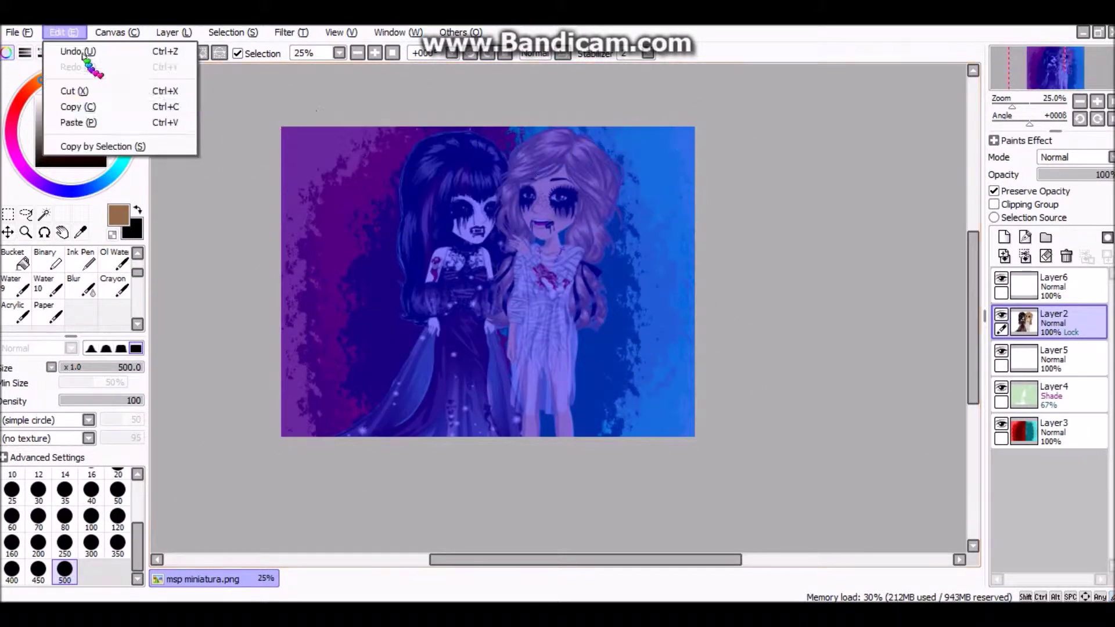
pyautogui.hotkey('ctrl', 'v')
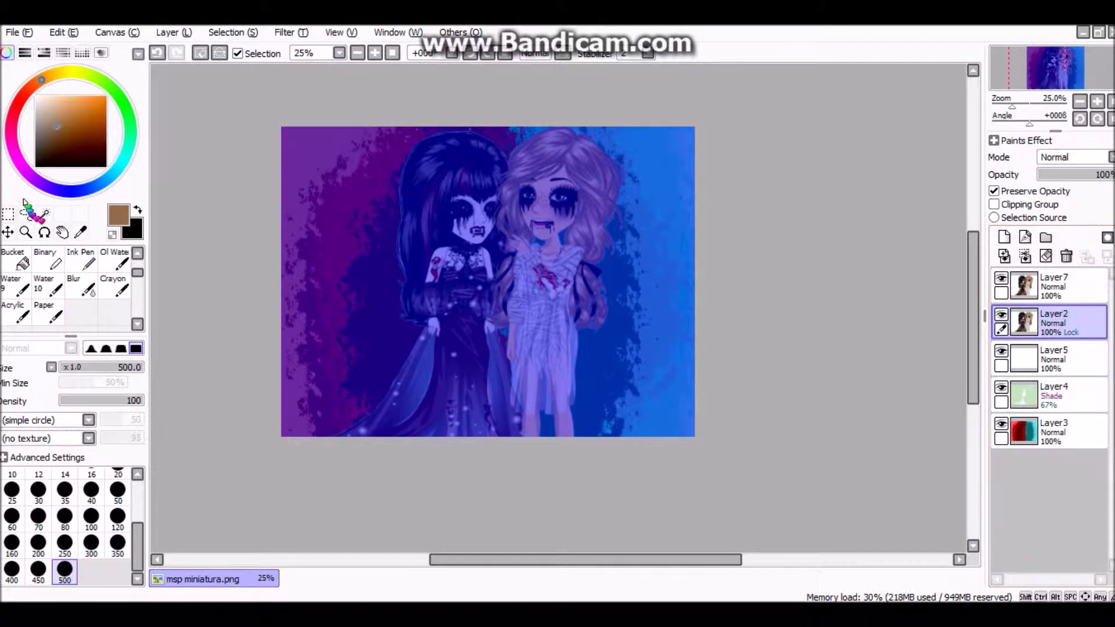
pyautogui.click(26, 213)
pyautogui.moveTo(217, 224); pyautogui.dragTo(220, 393)
pyautogui.scroll(-1, 99, 300)
# - Shade the copied characters with black Crayon while preserving opacity, set the layer to 55% opacity, and soften with size 350 Blur
pyautogui.click(114, 315)
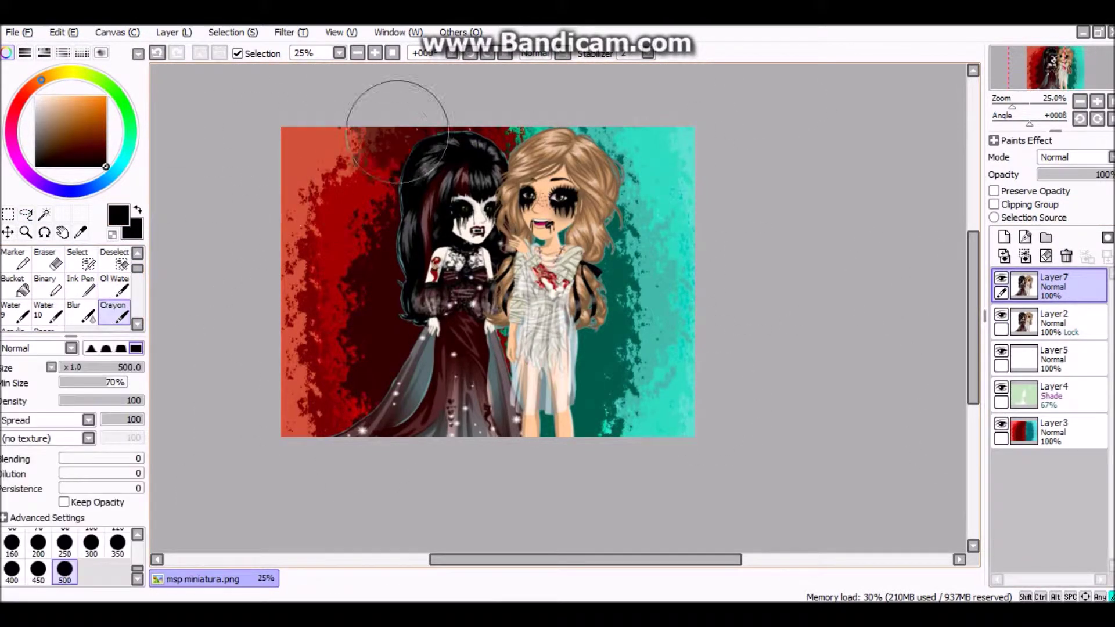
pyautogui.moveTo(416, 151); pyautogui.dragTo(432, 160)
pyautogui.moveTo(1088, 175); pyautogui.dragTo(1084, 175)
pyautogui.click(81, 314)
pyautogui.moveTo(531, 140); pyautogui.dragTo(520, 141)
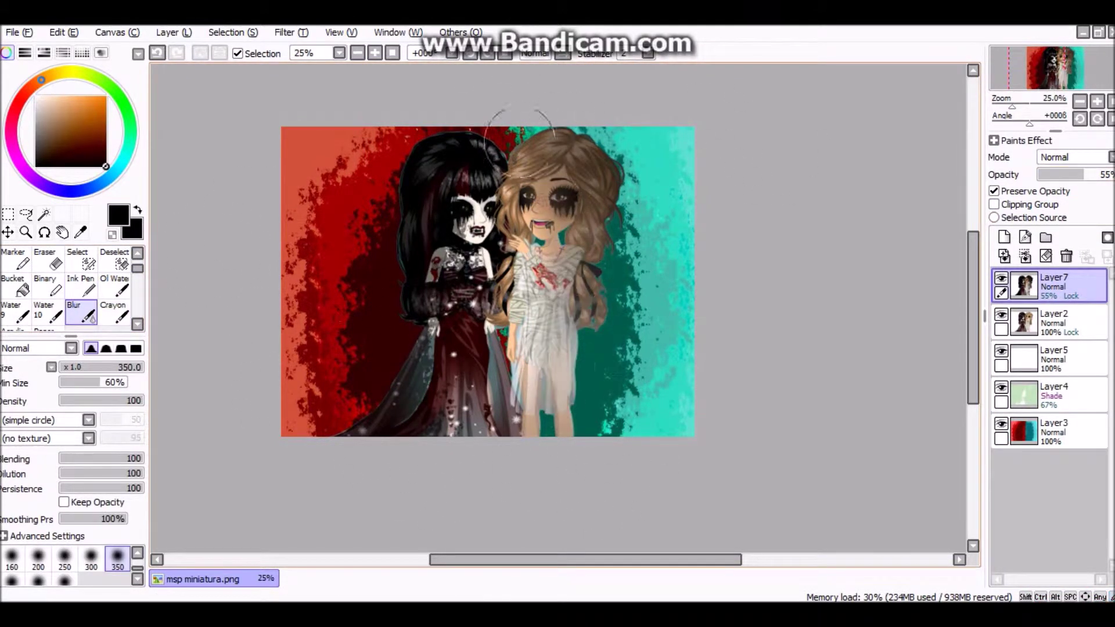
# - Paint white Crayon down the middle between the two characters and soften it with the Blur brush
pyautogui.click(36, 97)
pyautogui.click(115, 315)
pyautogui.moveTo(502, 191); pyautogui.dragTo(511, 401)
pyautogui.click(81, 314)
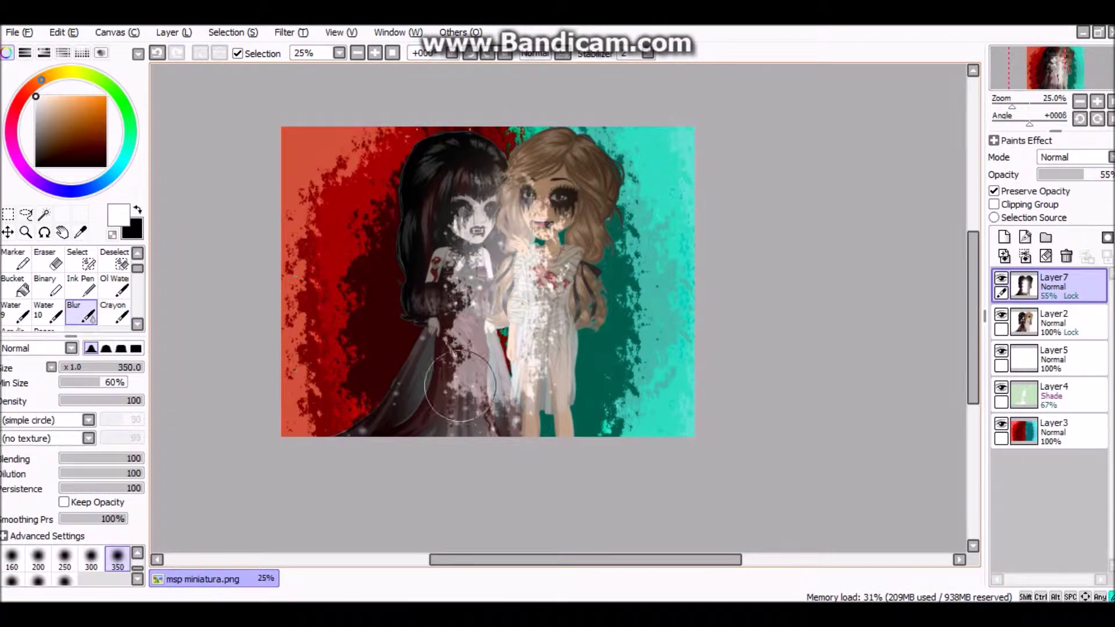
pyautogui.moveTo(487, 232); pyautogui.dragTo(490, 338)
# - Try black Crayon shading down the blonde character's outer side and blend the shading with the Blur brush
pyautogui.click(115, 284)
pyautogui.moveTo(572, 185); pyautogui.dragTo(601, 357)
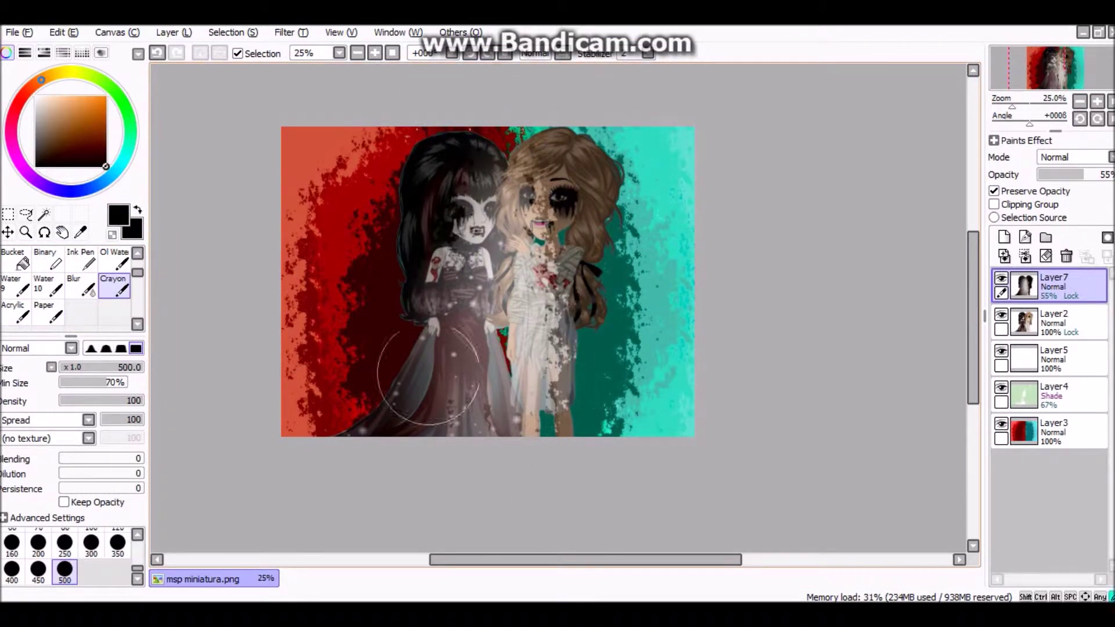
pyautogui.hotkey('ctrl', 'z')
pyautogui.click(81, 286)
# - Fill a new top layer with black and lower its opacity to 72%
pyautogui.click(25, 214)
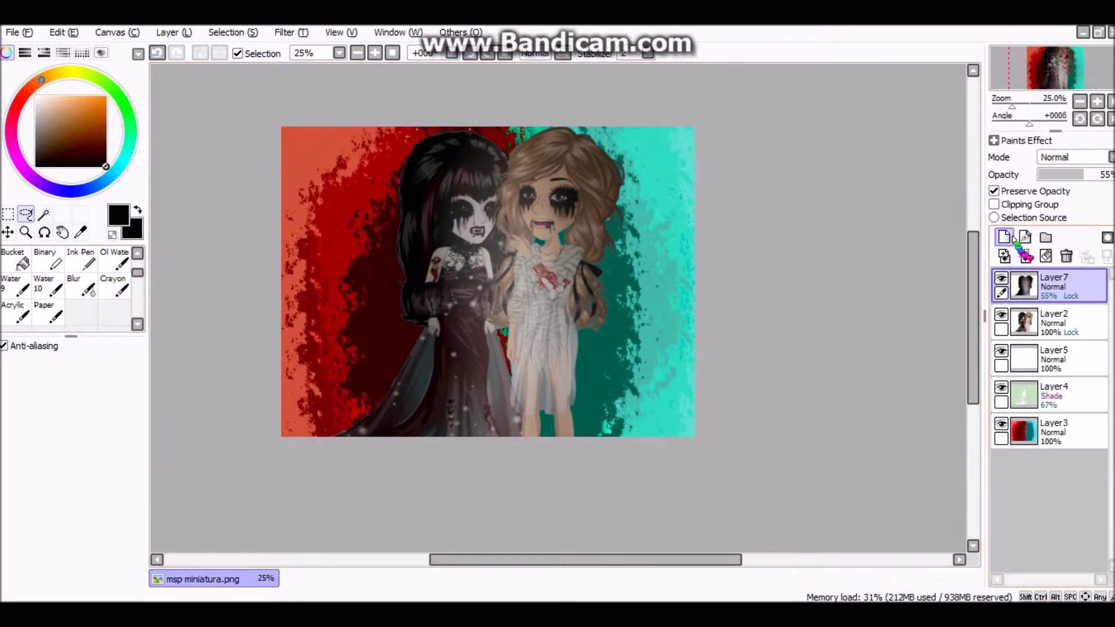
pyautogui.click(396, 266)
pyautogui.moveTo(1105, 175)
pyautogui.mouseDown()
pyautogui.moveTo(1081, 176)
pyautogui.moveTo(1098, 175)
pyautogui.mouseUp()
pyautogui.scroll(1, 54, 265)
# - Erase the black over both characters with the Spread brush shape, blur the edges, and set the layer to 41% opacity
pyautogui.click(51, 261)
pyautogui.moveTo(489, 177); pyautogui.dragTo(474, 308)
pyautogui.click(88, 419)
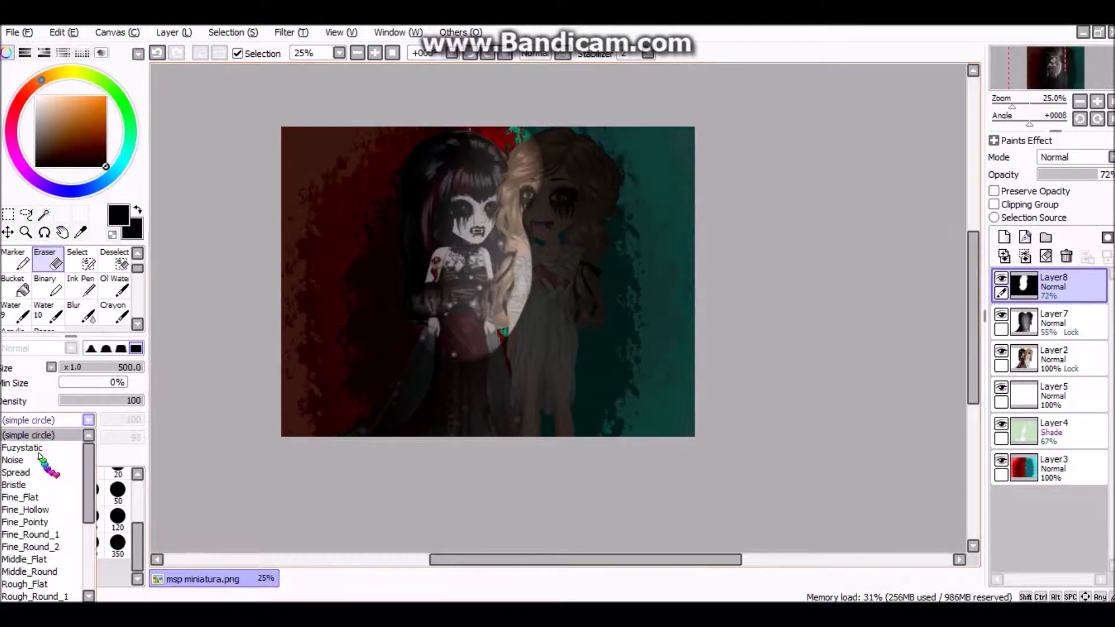
pyautogui.click(39, 473)
pyautogui.hotkey('ctrl', 'z')
pyautogui.moveTo(540, 181); pyautogui.dragTo(465, 453)
pyautogui.hotkey('ctrl', 'z')
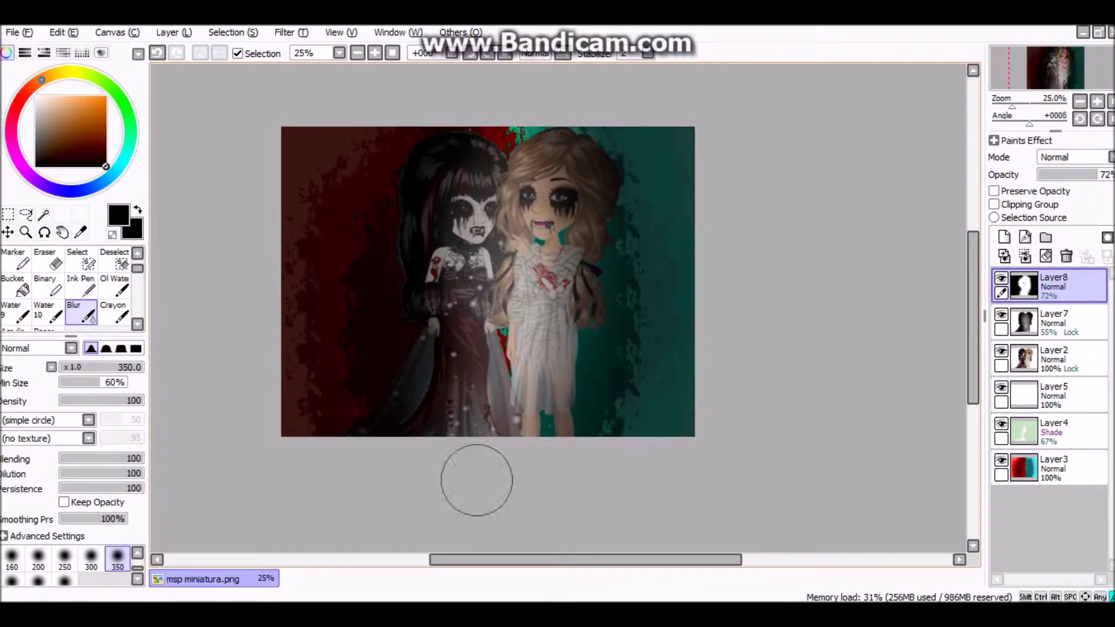
pyautogui.moveTo(1105, 179)
pyautogui.mouseDown()
pyautogui.moveTo(1073, 175)
pyautogui.moveTo(1106, 174)
pyautogui.mouseUp()
# - Fill another layer with black at 83% opacity, erase it over the characters, and blur the edges into a vignette
pyautogui.click(1004, 237)
pyautogui.click(16, 286)
pyautogui.click(406, 278)
pyautogui.click(50, 259)
pyautogui.moveTo(441, 180)
pyautogui.mouseDown()
pyautogui.moveTo(493, 157)
pyautogui.moveTo(571, 395)
pyautogui.mouseUp()
pyautogui.click(81, 312)
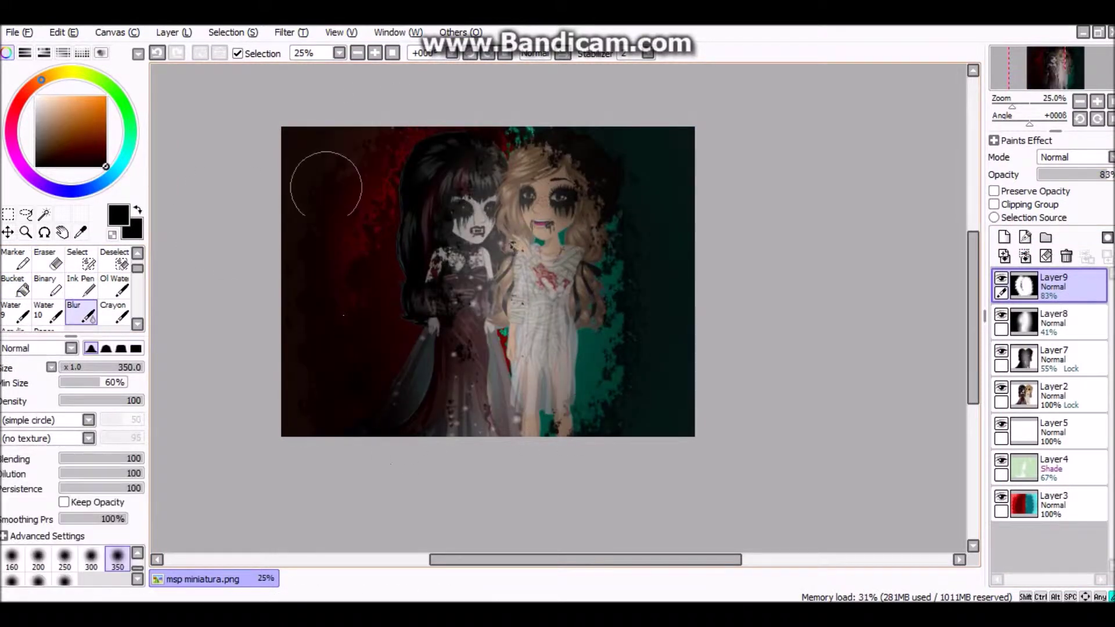
pyautogui.moveTo(549, 161); pyautogui.dragTo(614, 365)
# - Paint white Crayon over the characters on a new layer, blur it, and reduce the layer's opacity to 13%
pyautogui.click(1003, 236)
pyautogui.click(36, 97)
pyautogui.moveTo(138, 269)
pyautogui.mouseDown()
pyautogui.moveTo(138, 304)
pyautogui.moveTo(138, 273)
pyautogui.mouseUp()
pyautogui.click(114, 281)
pyautogui.moveTo(448, 209)
pyautogui.mouseDown()
pyautogui.moveTo(500, 169)
pyautogui.moveTo(406, 278)
pyautogui.mouseUp()
pyautogui.moveTo(1107, 175); pyautogui.dragTo(1066, 175)
pyautogui.click(82, 281)
pyautogui.moveTo(460, 139)
pyautogui.mouseDown()
pyautogui.moveTo(585, 520)
pyautogui.moveTo(523, 138)
pyautogui.mouseUp()
pyautogui.click(1048, 175)
# - Save the picture as a PNG named "ZAGRAJMY W MSP" in the msp folder
pyautogui.click(19, 32)
pyautogui.click(104, 142)
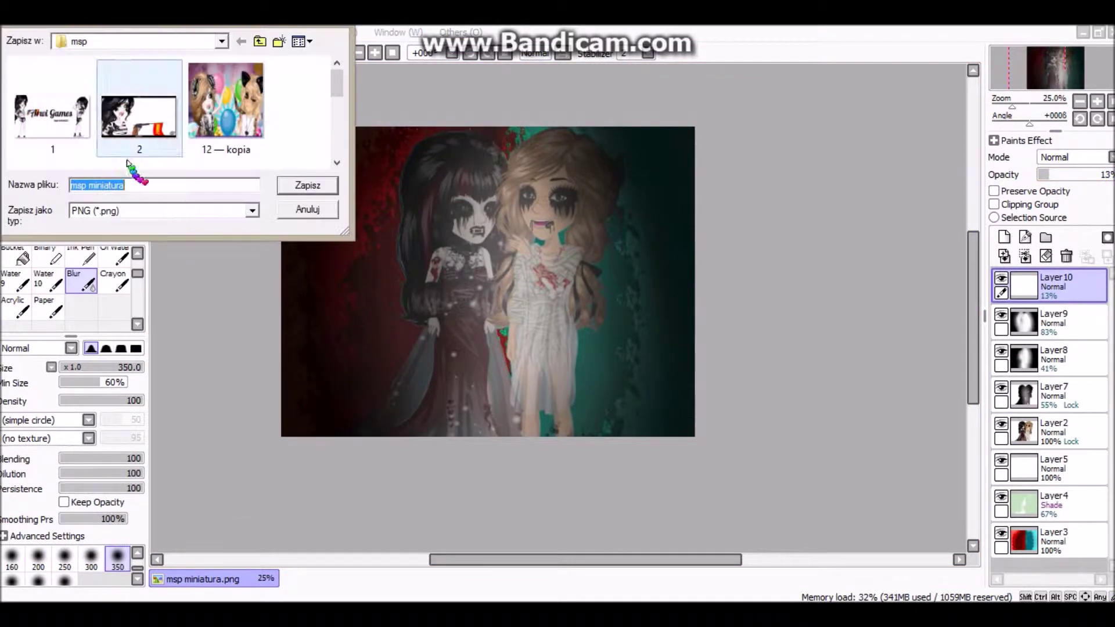
pyautogui.write('ZAGRAJMY W MSP')
pyautogui.press('Return')
pyautogui.click(597, 317)
# - Switch to Google Chrome and search for "picmonkey"
pyautogui.rightClick(721, 614)
pyautogui.click(721, 607)
pyautogui.click(638, 374)
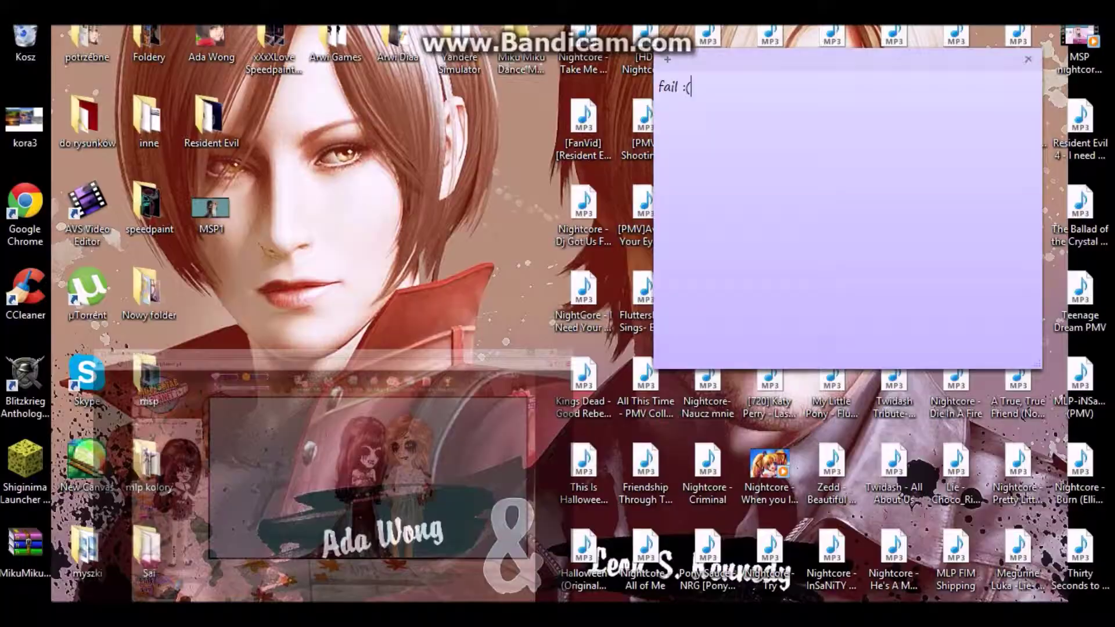
pyautogui.click(125, 38)
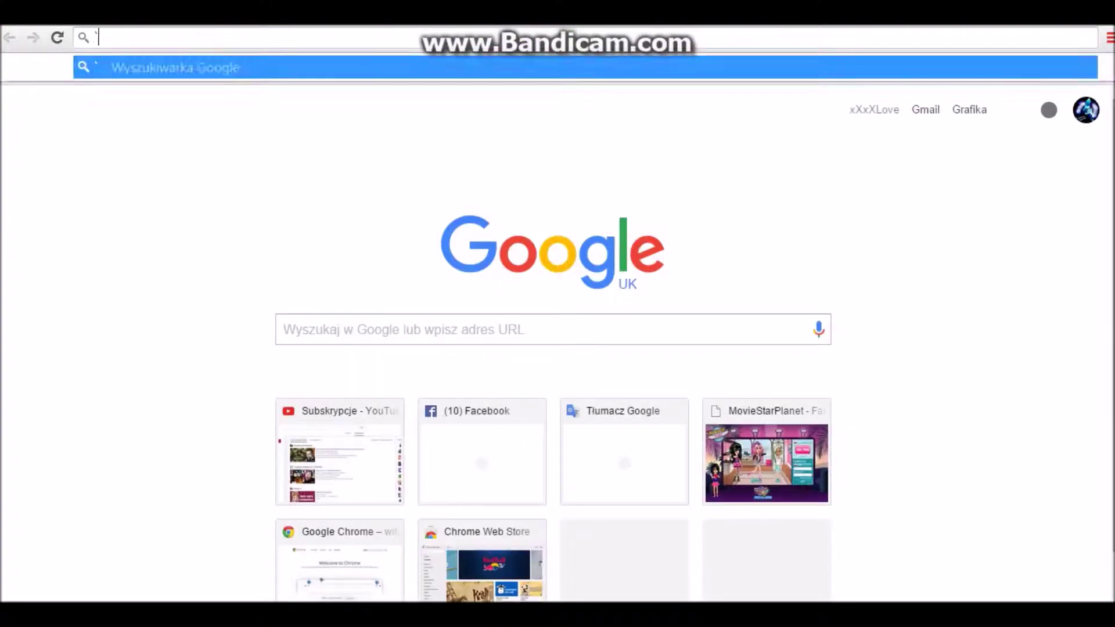
pyautogui.write('picmonkey')
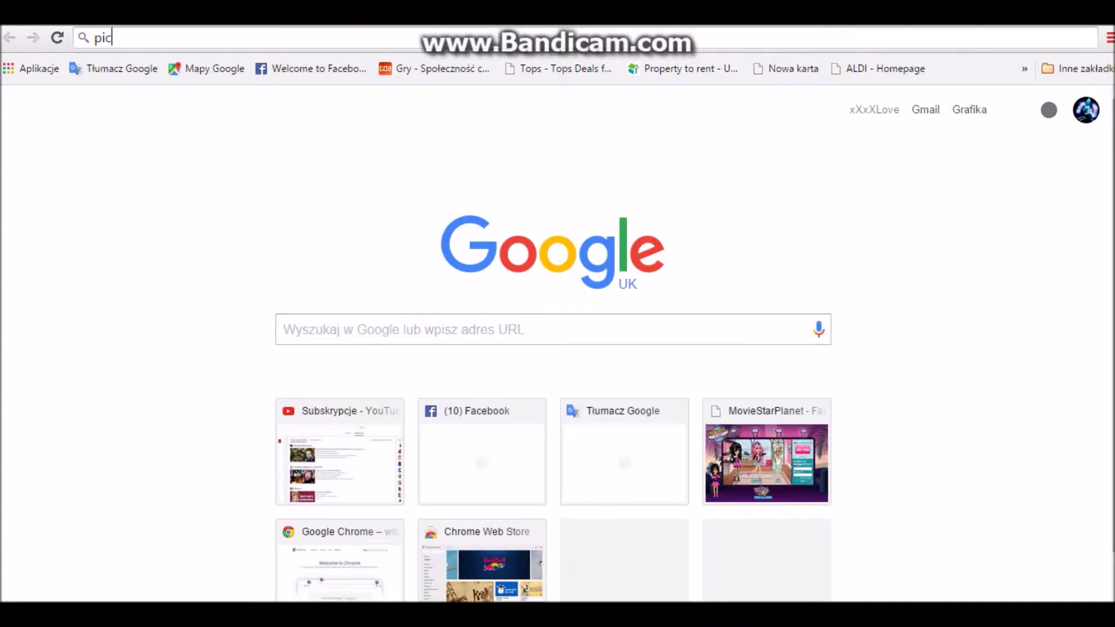
pyautogui.press('Return')
# - Replace the text of the desktop sticky note with "OH.."
pyautogui.press('BackSpace')
pyautogui.press('BackSpace')
pyautogui.press('BackSpace')
pyautogui.press('BackSpace')
pyautogui.press('BackSpace')
pyautogui.press('BackSpace')
pyautogui.press('BackSpace')
pyautogui.press('BackSpace')
pyautogui.press('BackSpace')
pyautogui.press('BackSpace')
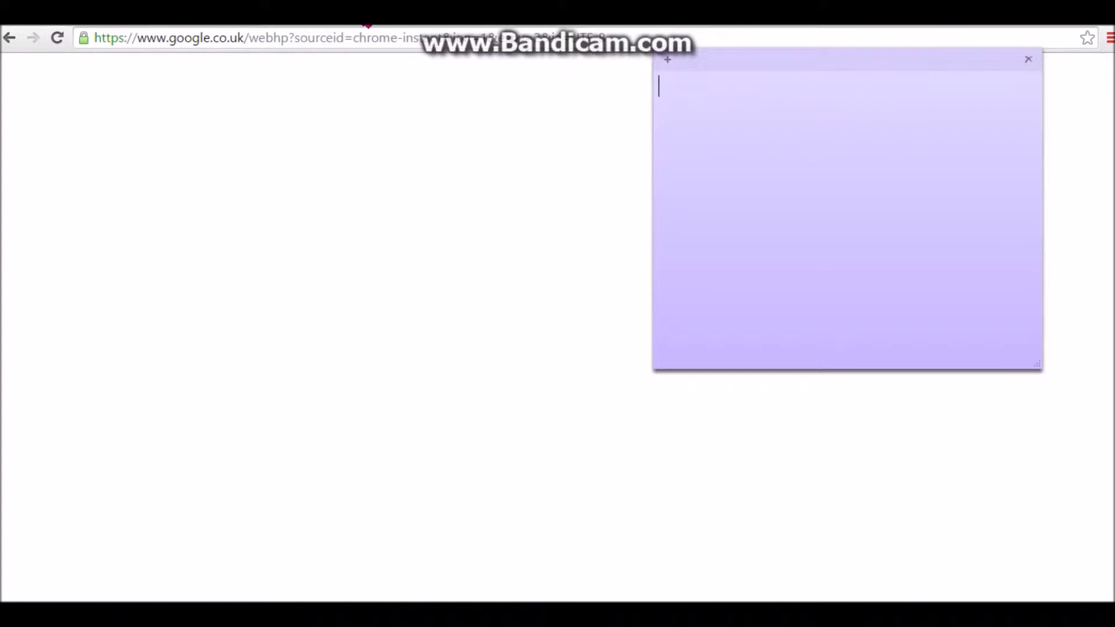
pyautogui.write('OH..')
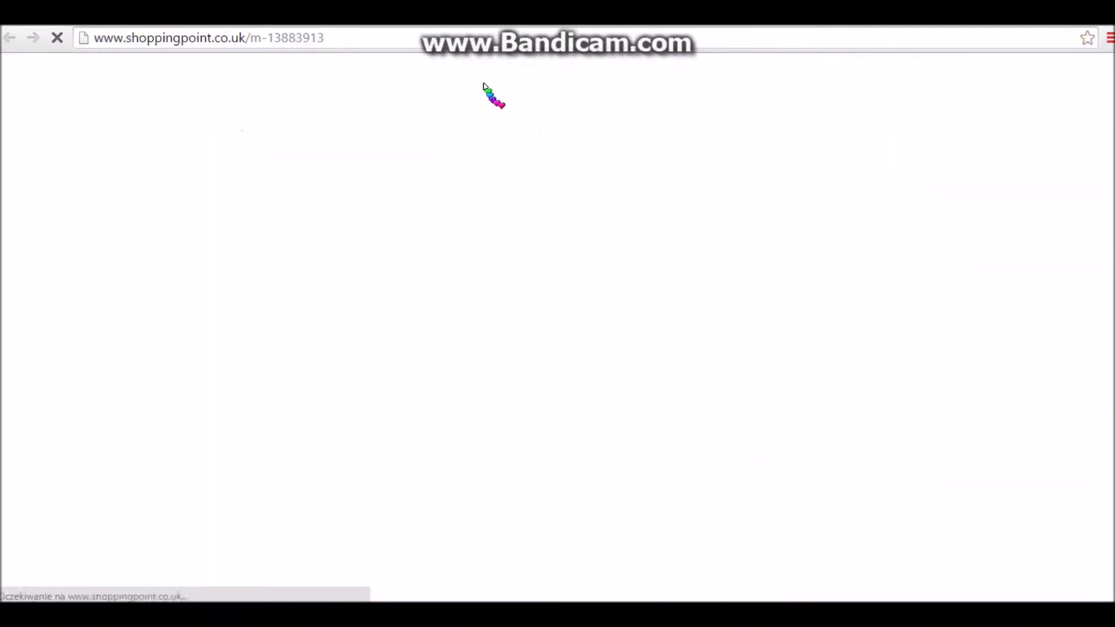
# - Open the saved "ZAGRAJMY W MSP" picture from the computer's msp folder in the PicMonkey photo editor
pyautogui.click(338, 25)
pyautogui.click(457, 123)
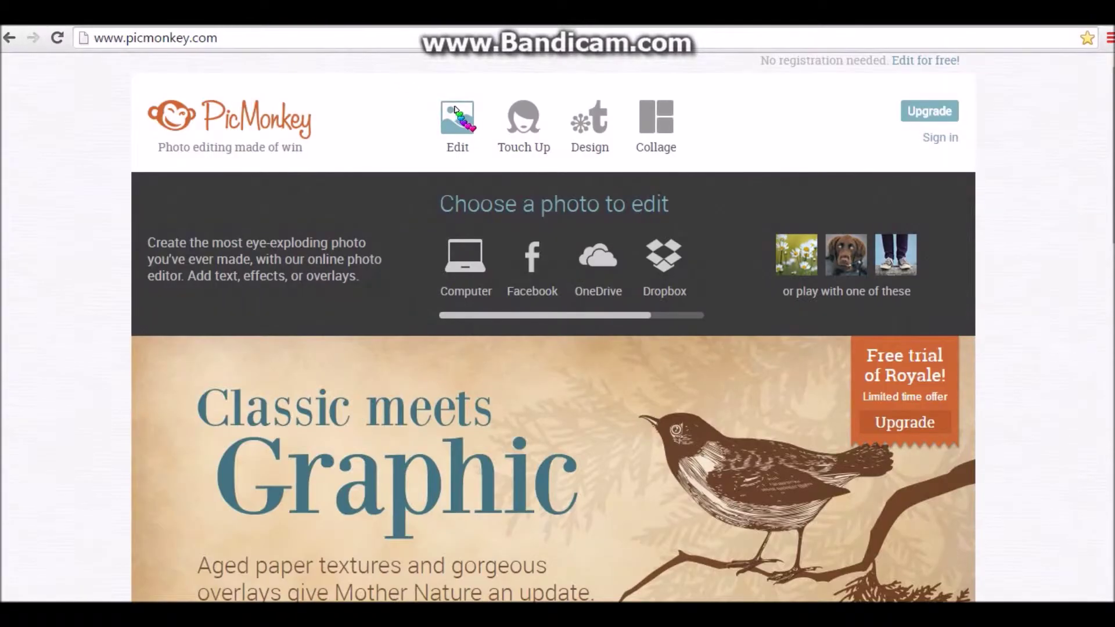
pyautogui.click(465, 255)
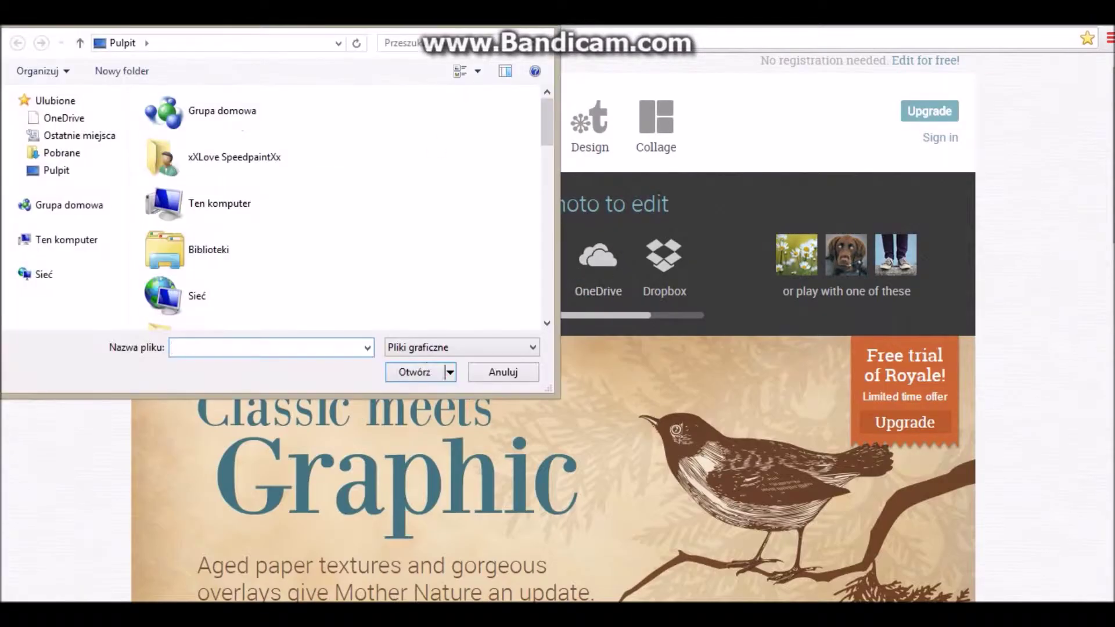
pyautogui.write('msp')
pyautogui.press('Return')
pyautogui.write('za')
pyautogui.press('Down')
pyautogui.press('Return')
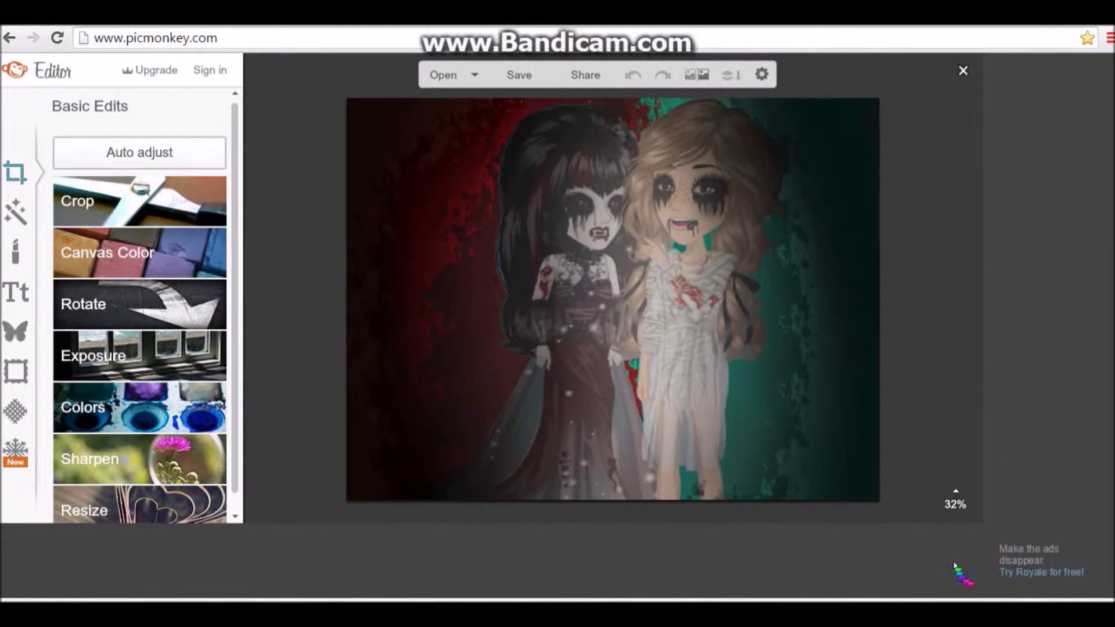
pyautogui.scroll(-1, 90, 208)
pyautogui.click(89, 208)
pyautogui.moveTo(435, 165); pyautogui.dragTo(420, 98)
pyautogui.moveTo(791, 433); pyautogui.dragTo(827, 500)
pyautogui.moveTo(422, 501); pyautogui.dragTo(403, 500)
pyautogui.click(151, 221)
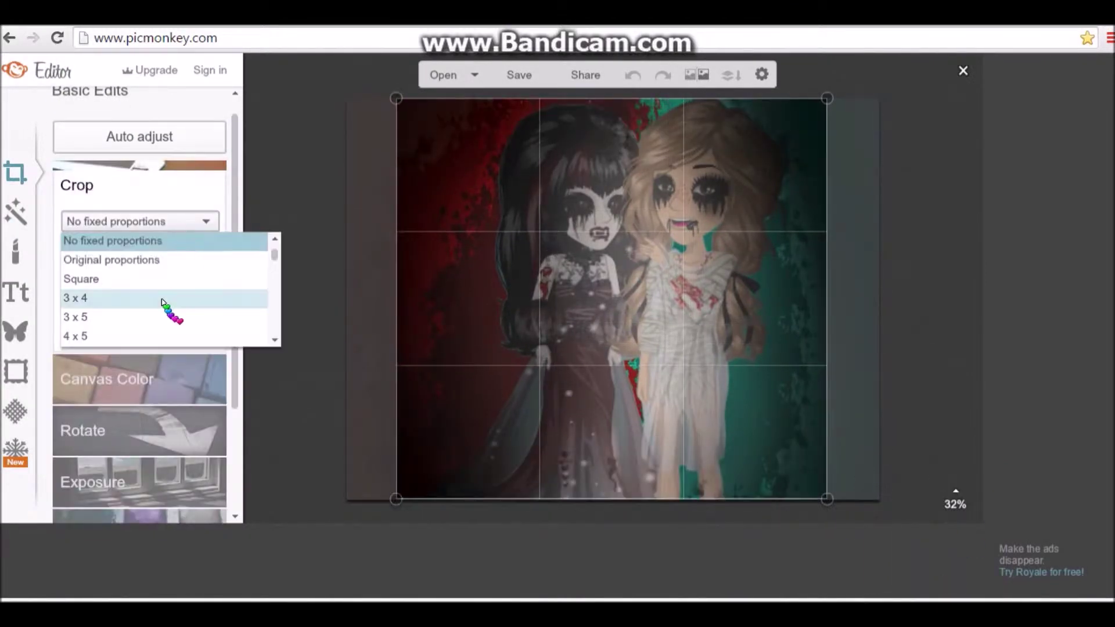
pyautogui.scroll(-5, 169, 297)
pyautogui.click(174, 339)
pyautogui.click(170, 330)
# - Try the Orton effect at 30% fade, restoring the original over parts of the picture with a size 76 brush
pyautogui.click(141, 246)
pyautogui.click(162, 308)
pyautogui.moveTo(163, 336); pyautogui.dragTo(82, 336)
pyautogui.click(87, 361)
pyautogui.click(87, 361)
pyautogui.click(179, 396)
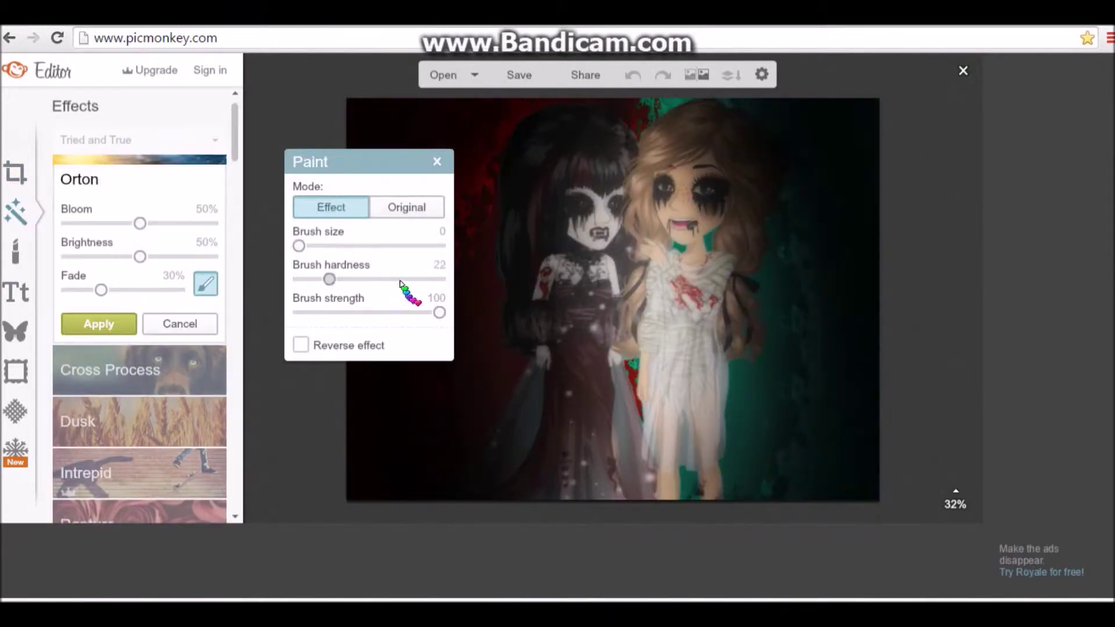
pyautogui.click(406, 207)
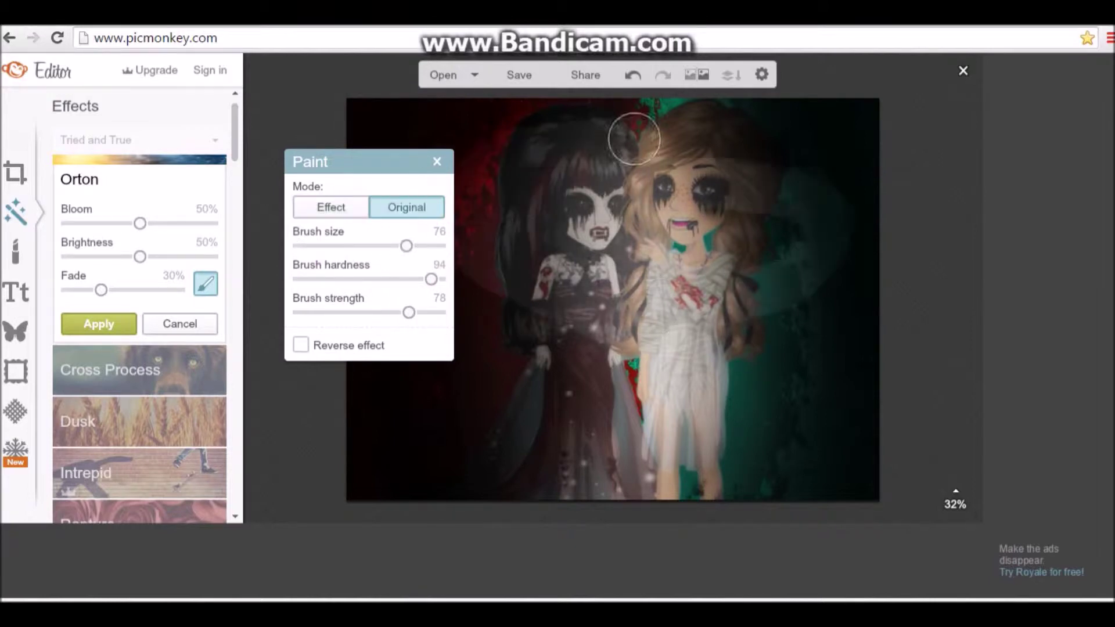
pyautogui.click(437, 161)
# - Apply the Dusk effect to the picture with a 74% fade
pyautogui.click(125, 282)
pyautogui.click(150, 327)
pyautogui.click(205, 320)
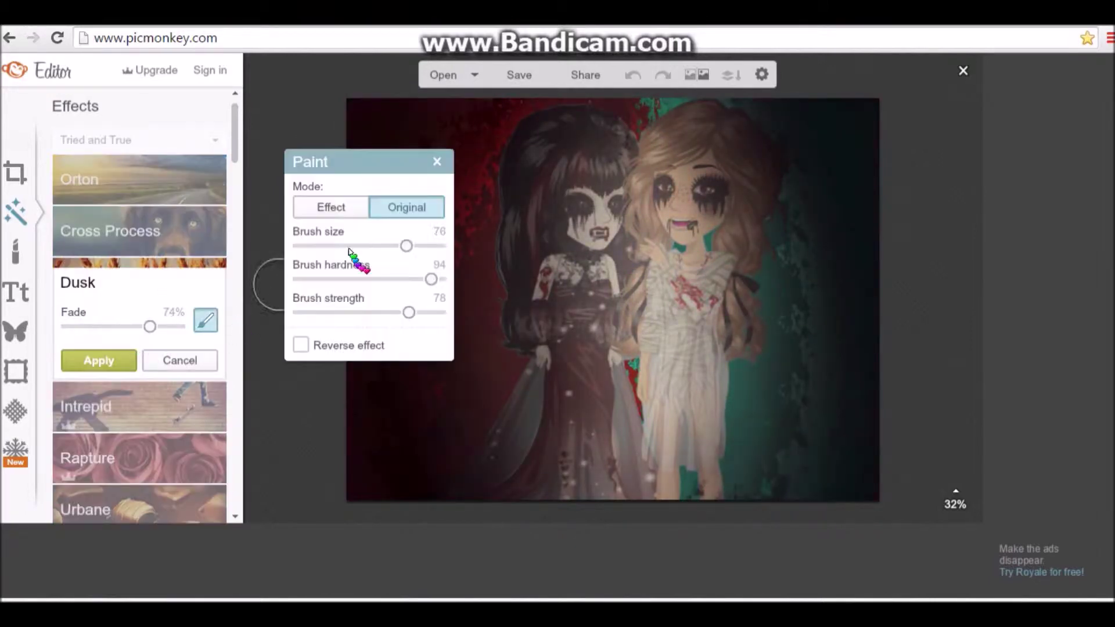
pyautogui.click(205, 319)
pyautogui.click(93, 359)
# - Open the Space texture for the picture
pyautogui.scroll(-10, 166, 325)
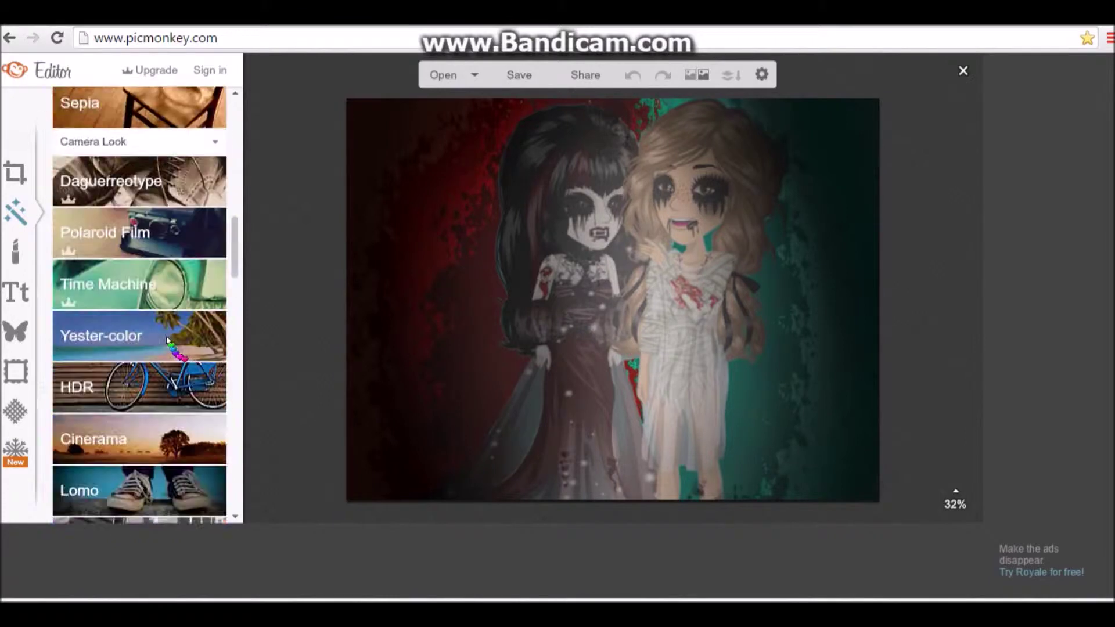
pyautogui.click(15, 252)
pyautogui.click(16, 411)
pyautogui.click(110, 139)
pyautogui.click(189, 377)
pyautogui.click(162, 198)
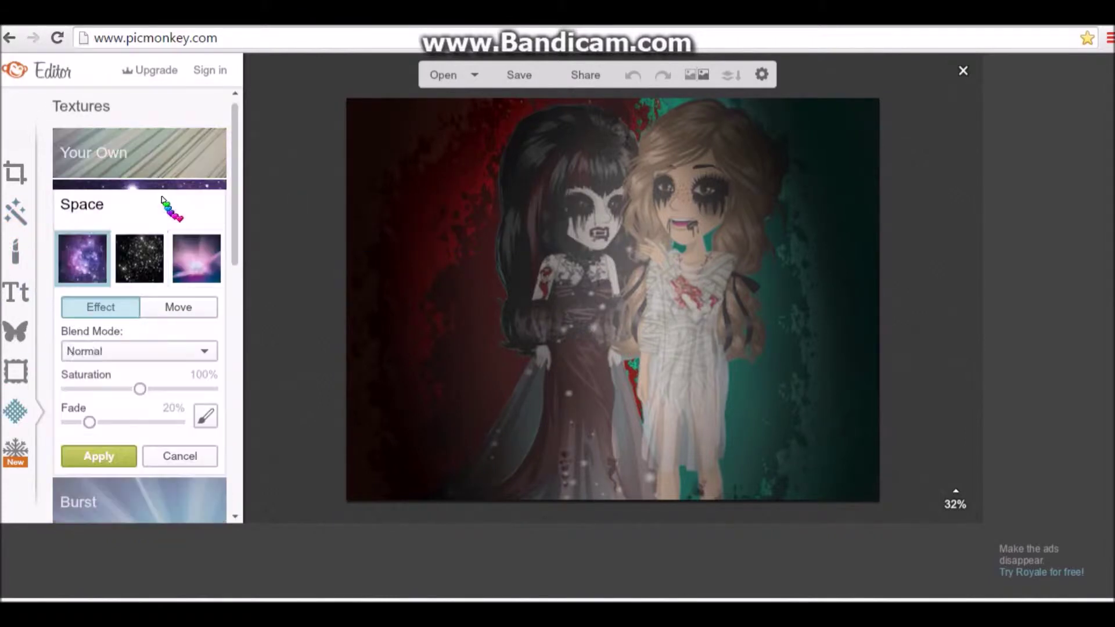
# - Compare the Space texture patterns and set the pink one to 200% saturation and 100% fade, ready for brushing
pyautogui.click(174, 350)
pyautogui.scroll(2, 157, 386)
pyautogui.click(154, 368)
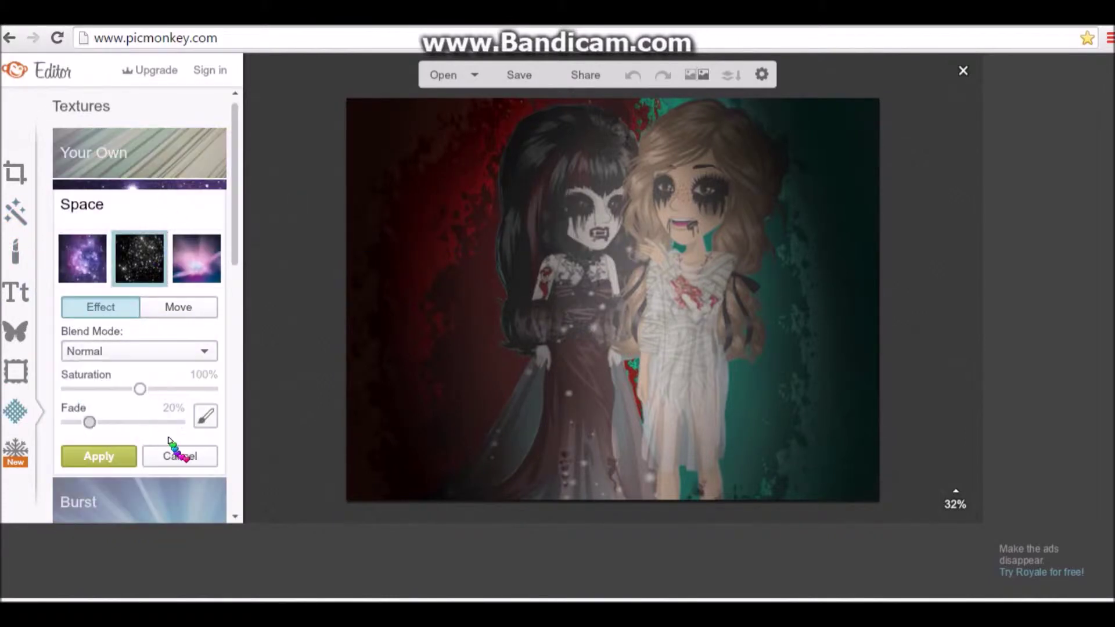
pyautogui.scroll(-2, 149, 238)
pyautogui.click(198, 170)
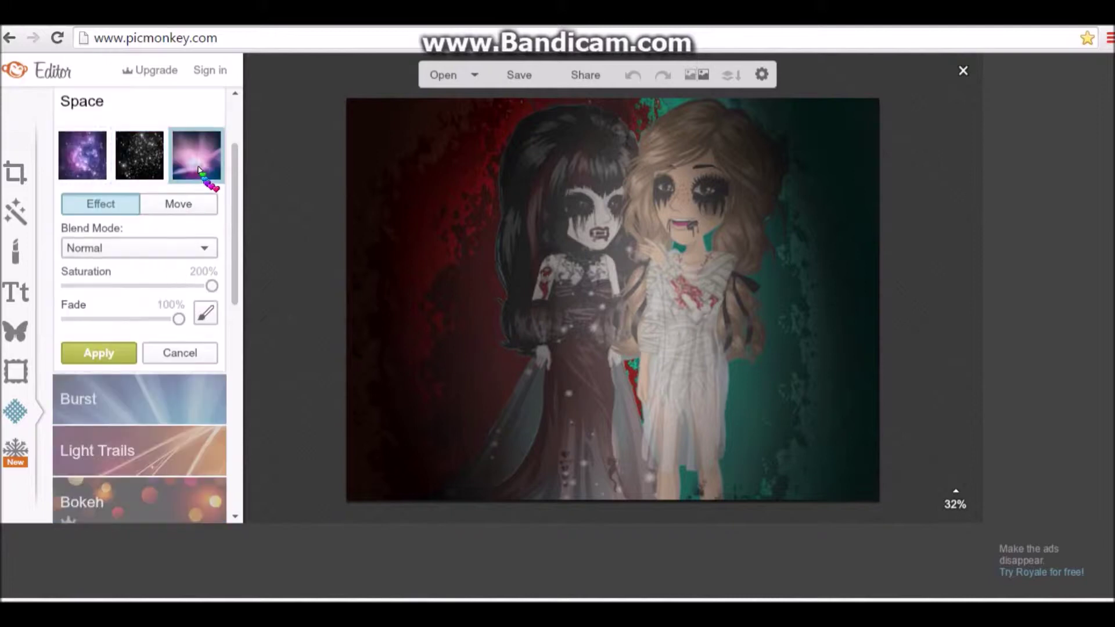
pyautogui.click(215, 313)
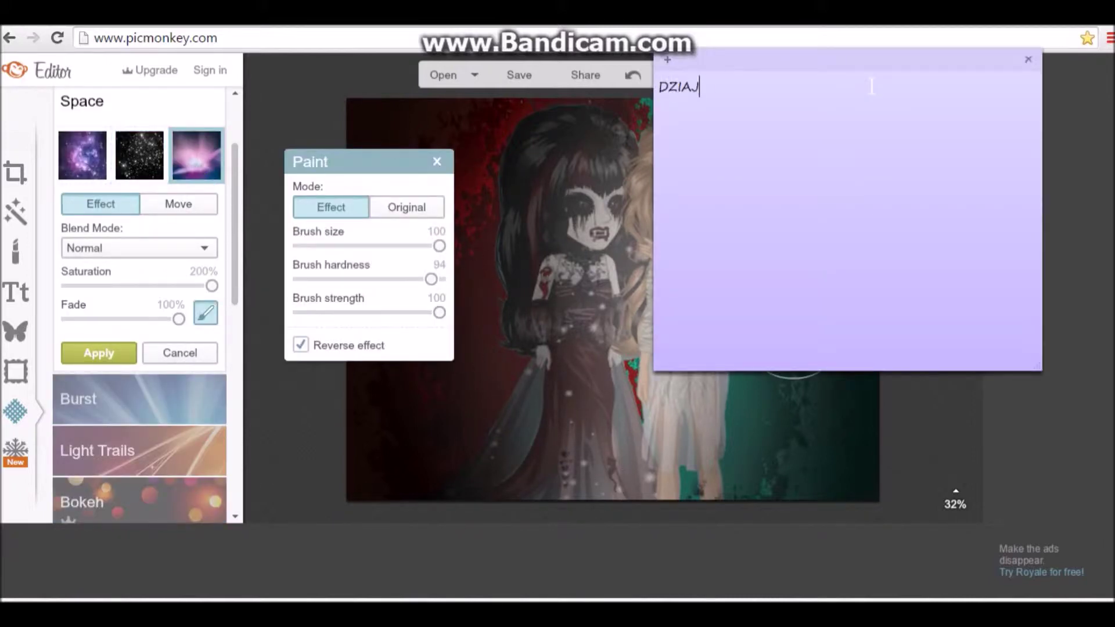
# - Return from the sticky note to the photo editor and apply the black starfield pattern of the Space texture
pyautogui.hotkey('alt', 'Tab')
pyautogui.click(176, 204)
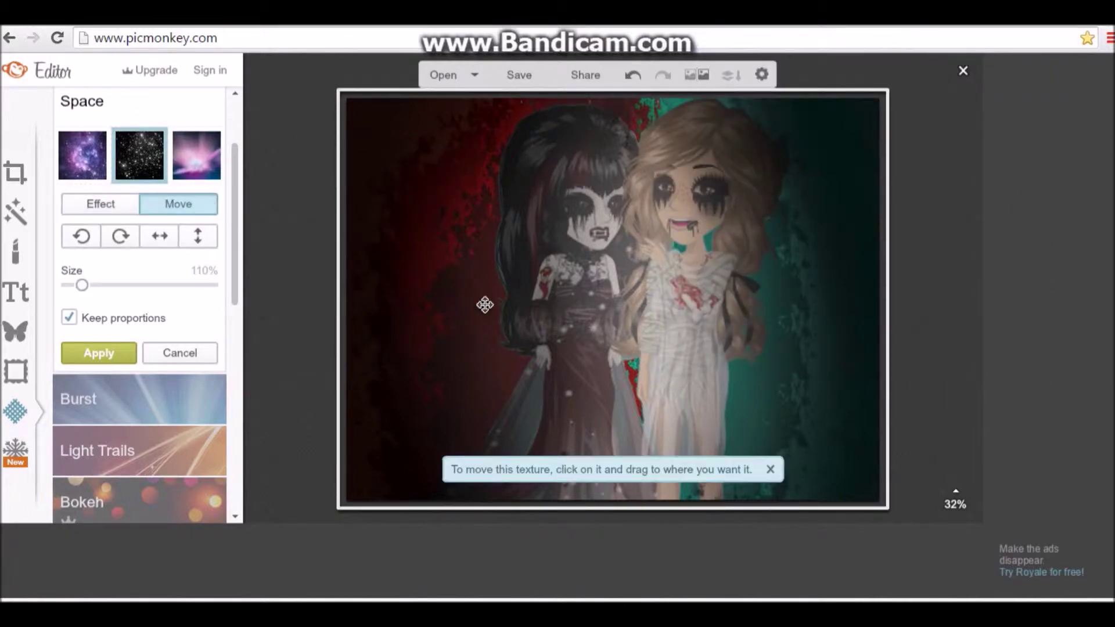
pyautogui.click(770, 469)
pyautogui.click(98, 353)
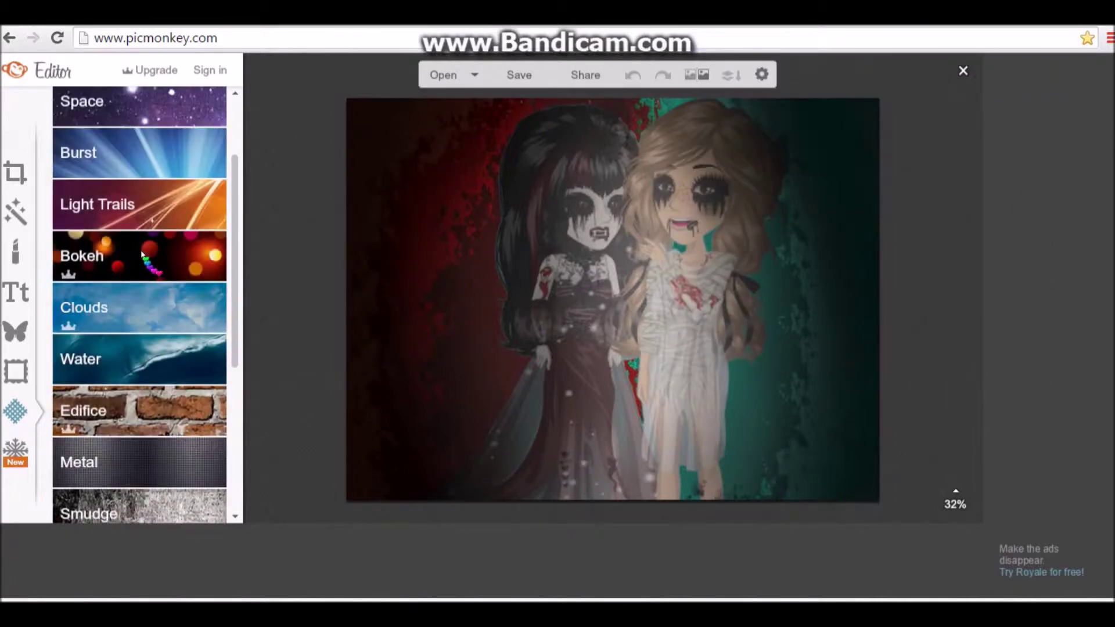
# - Preview the Bokeh texture and try the Light Trails texture with several patterns and blend modes
pyautogui.click(139, 253)
pyautogui.click(624, 159)
pyautogui.scroll(3, 157, 300)
pyautogui.click(158, 300)
pyautogui.click(139, 306)
pyautogui.click(139, 399)
pyautogui.click(137, 319)
pyautogui.click(142, 399)
pyautogui.click(137, 377)
pyautogui.click(134, 399)
pyautogui.click(118, 341)
pyautogui.click(121, 399)
pyautogui.click(116, 321)
pyautogui.click(113, 399)
pyautogui.click(113, 361)
pyautogui.click(82, 249)
# - Try the blue light-ray pattern of the Burst texture on the picture
pyautogui.scroll(5, 563, 325)
pyautogui.scroll(-5, 552, 328)
pyautogui.scroll(2, 83, 221)
pyautogui.click(136, 270)
pyautogui.click(515, 307)
pyautogui.click(198, 304)
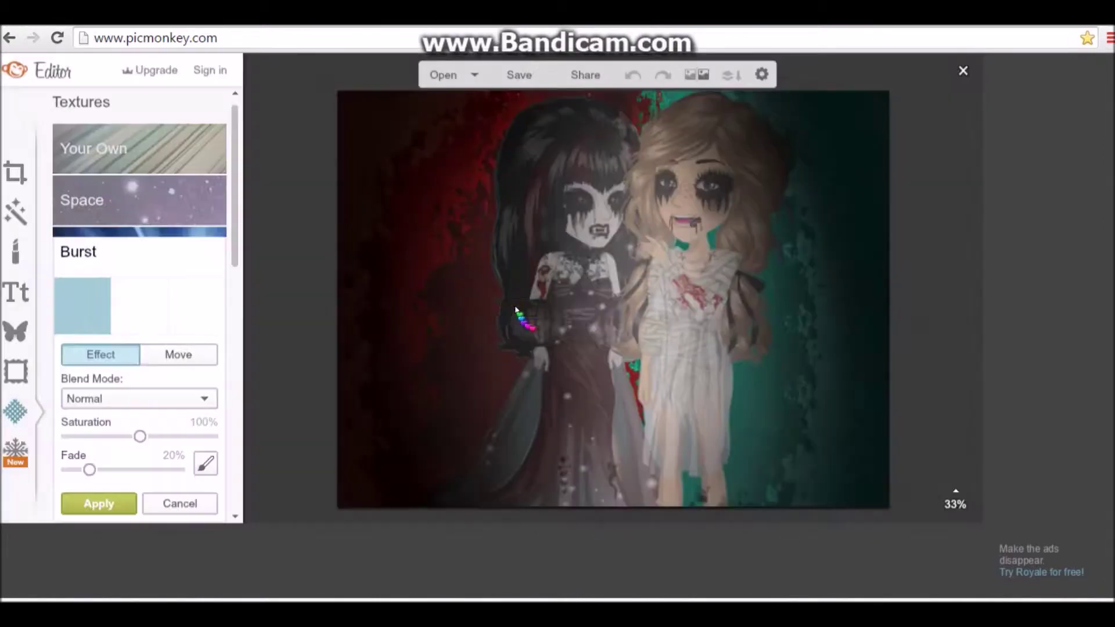
pyautogui.click(178, 354)
pyautogui.scroll(-10, 164, 369)
pyautogui.click(164, 367)
# - Preview the Clouds texture on the picture
pyautogui.scroll(10, 139, 223)
pyautogui.click(140, 223)
pyautogui.click(176, 320)
pyautogui.click(152, 318)
pyautogui.scroll(-5, 153, 330)
pyautogui.click(150, 242)
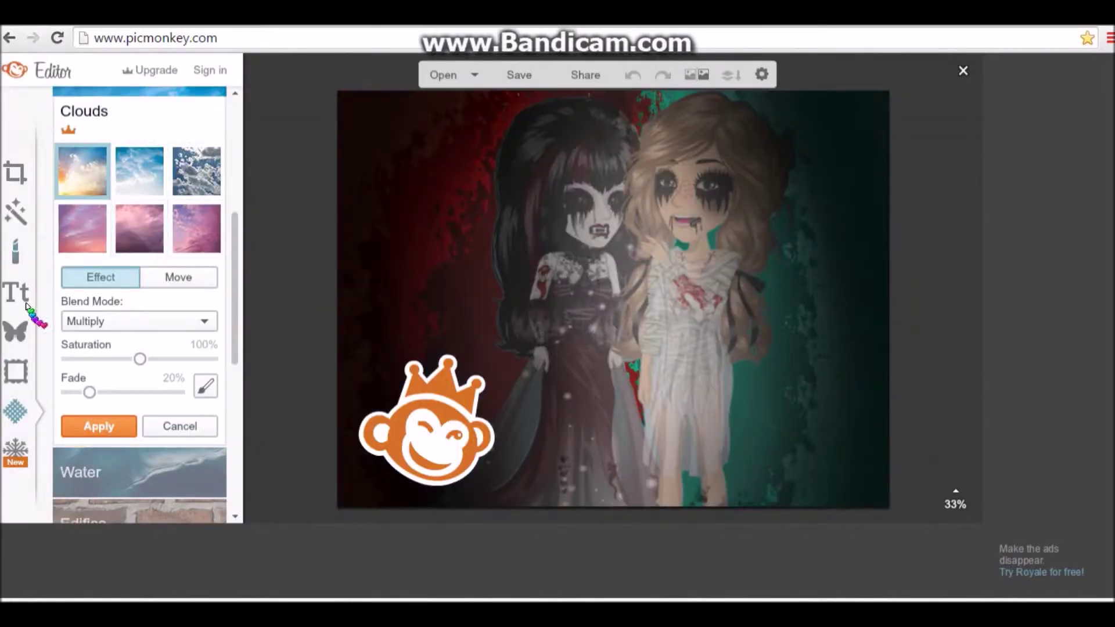
# - Add the first moustache from the Facial Hair overlays, coloured white and tilted across the two characters' dresses
pyautogui.click(13, 368)
pyautogui.click(17, 337)
pyautogui.scroll(-5, 189, 215)
pyautogui.click(143, 456)
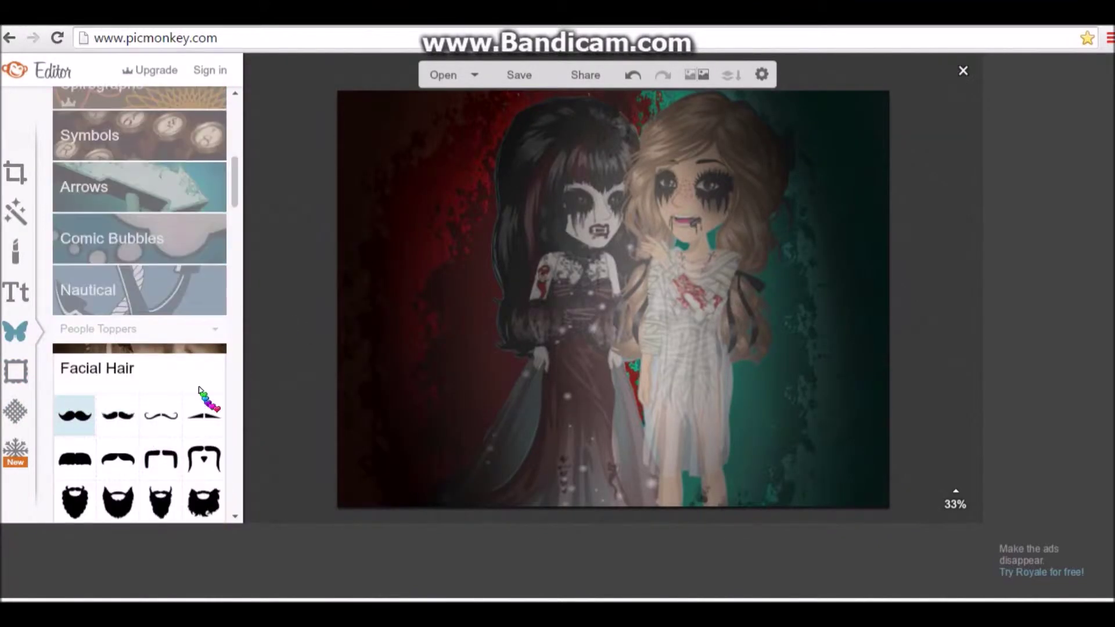
pyautogui.click(85, 404)
pyautogui.moveTo(638, 252); pyautogui.dragTo(626, 254)
pyautogui.moveTo(630, 299); pyautogui.dragTo(619, 401)
pyautogui.moveTo(834, 260); pyautogui.dragTo(784, 224)
pyautogui.moveTo(633, 395); pyautogui.dragTo(642, 381)
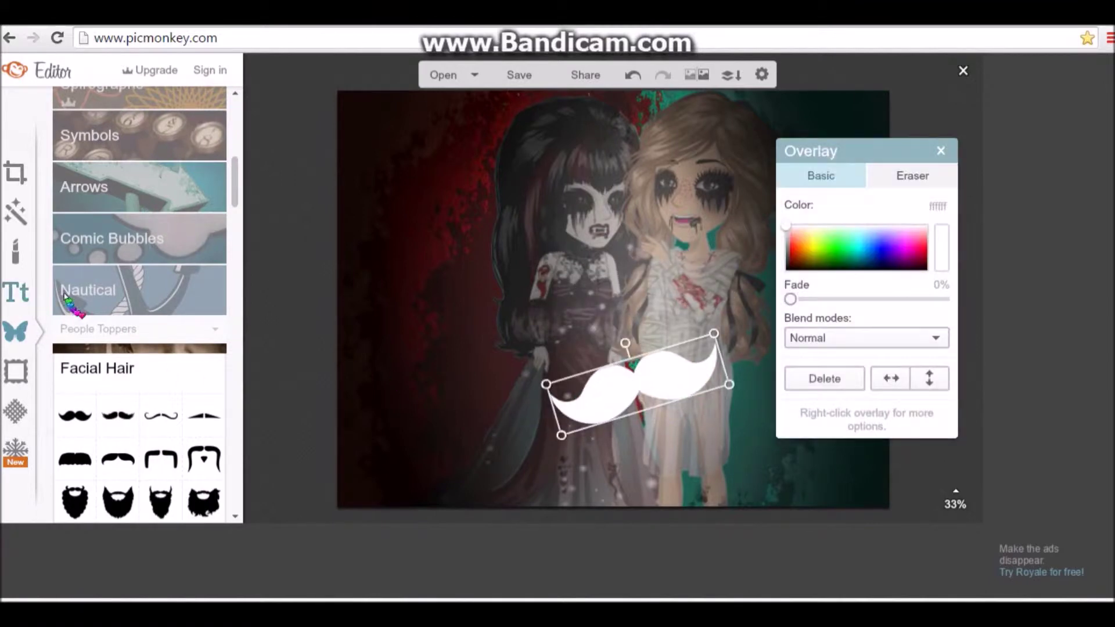
# - Add the text "Zagrajmy w MSP" to the picture in the Grand Hotel font
pyautogui.scroll(-8, 110, 264)
pyautogui.moveTo(238, 261); pyautogui.dragTo(239, 334)
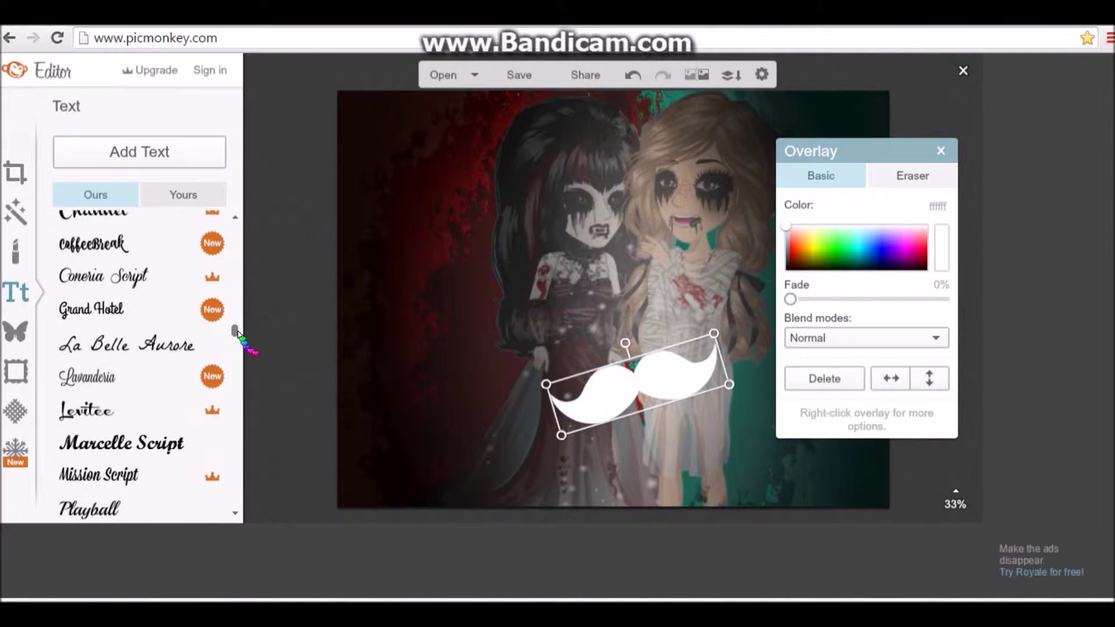
pyautogui.click(198, 313)
pyautogui.click(151, 157)
pyautogui.click(689, 291)
pyautogui.write('Zagrajmy w MSP')
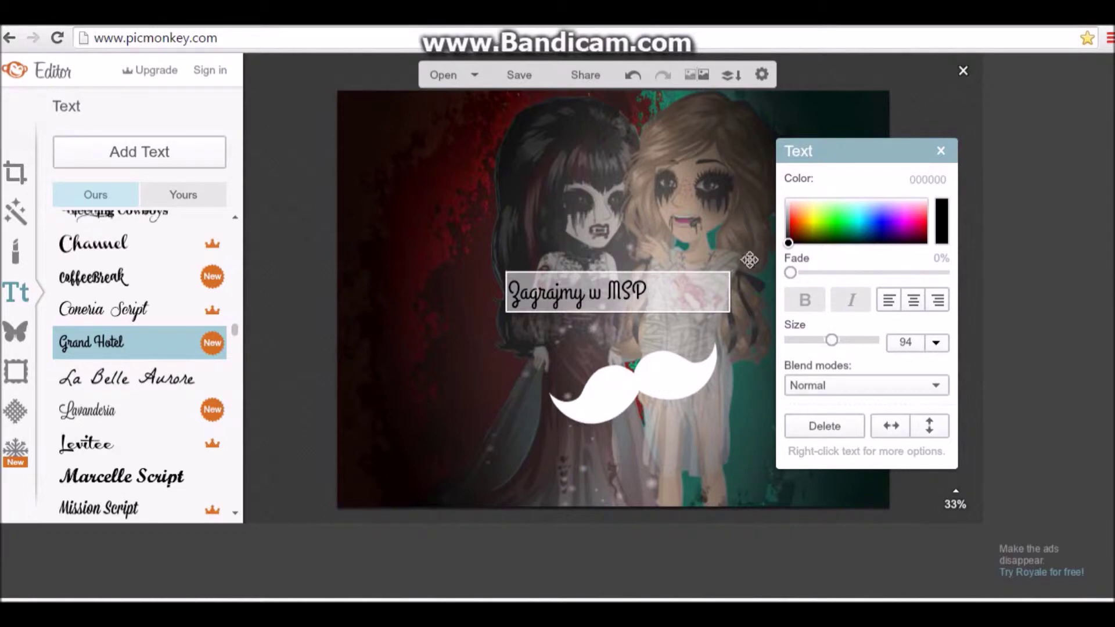
# - Enlarge the "Zagrajmy w MSP" text to size 243, colour it white, and place it slightly tilted just above the moustache
pyautogui.click(749, 260)
pyautogui.moveTo(730, 271); pyautogui.dragTo(759, 266)
pyautogui.moveTo(632, 247)
pyautogui.mouseDown()
pyautogui.moveTo(604, 255)
pyautogui.moveTo(642, 246)
pyautogui.moveTo(628, 246)
pyautogui.mouseUp()
pyautogui.click(786, 201)
pyautogui.moveTo(755, 255); pyautogui.dragTo(651, 282)
pyautogui.moveTo(595, 288); pyautogui.dragTo(636, 213)
pyautogui.moveTo(572, 233); pyautogui.dragTo(631, 287)
pyautogui.click(452, 224)
pyautogui.doubleClick(572, 335)
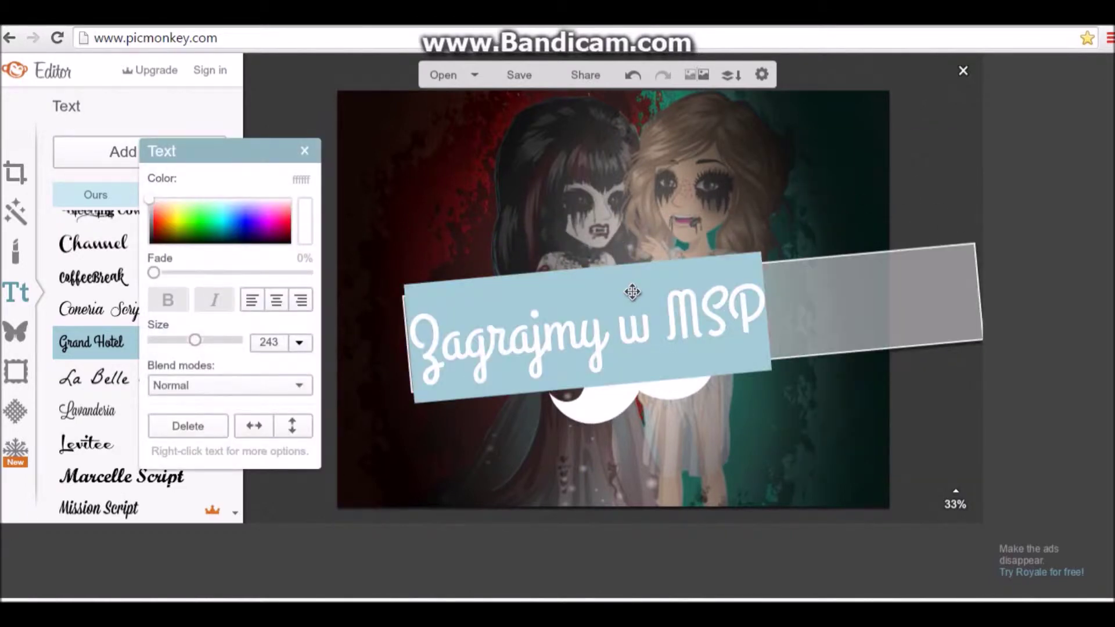
pyautogui.click(16, 372)
pyautogui.click(306, 152)
# - Place a star from the Sparkle Stars overlays between the two characters, trying dark red 7f0000 as its first colour
pyautogui.click(15, 332)
pyautogui.scroll(-15, 152, 308)
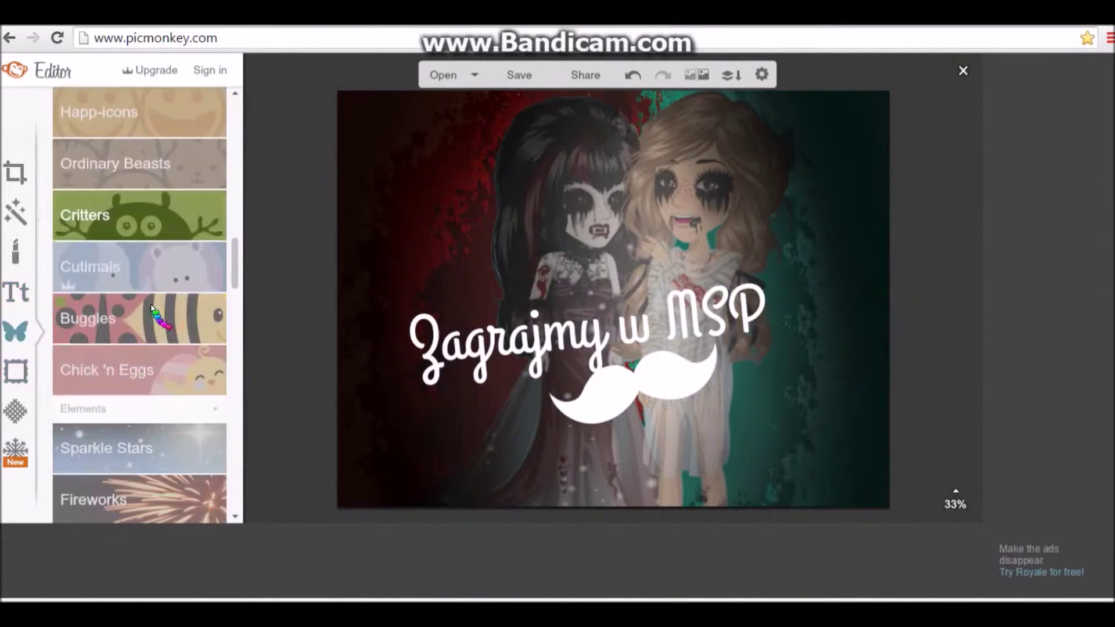
pyautogui.click(157, 284)
pyautogui.scroll(2, 163, 337)
pyautogui.click(166, 320)
pyautogui.click(184, 400)
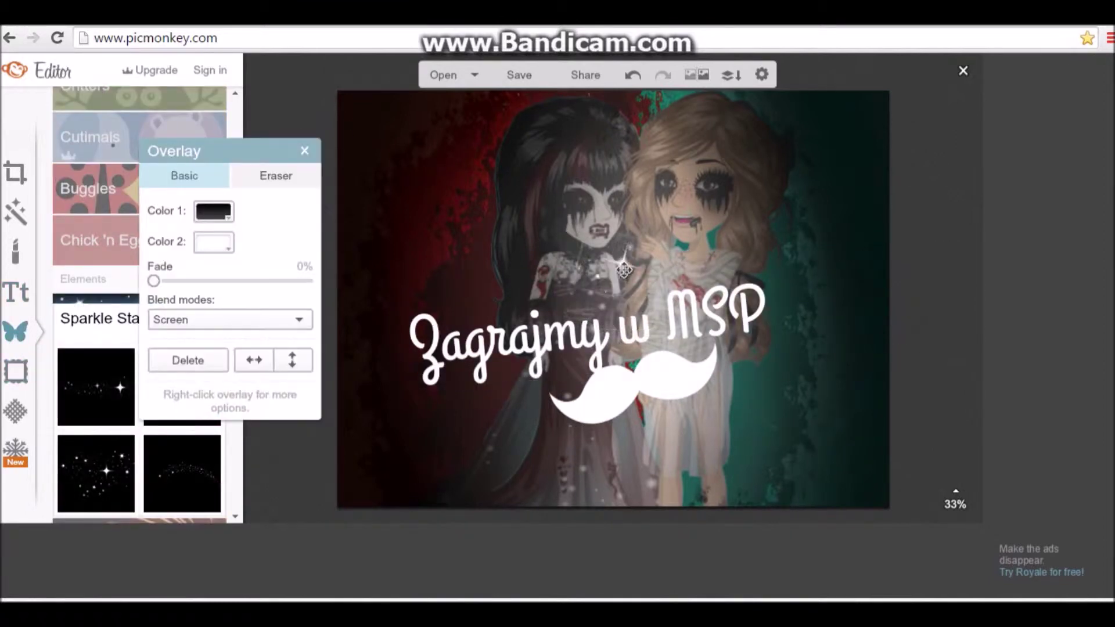
pyautogui.click(214, 211)
pyautogui.click(212, 302)
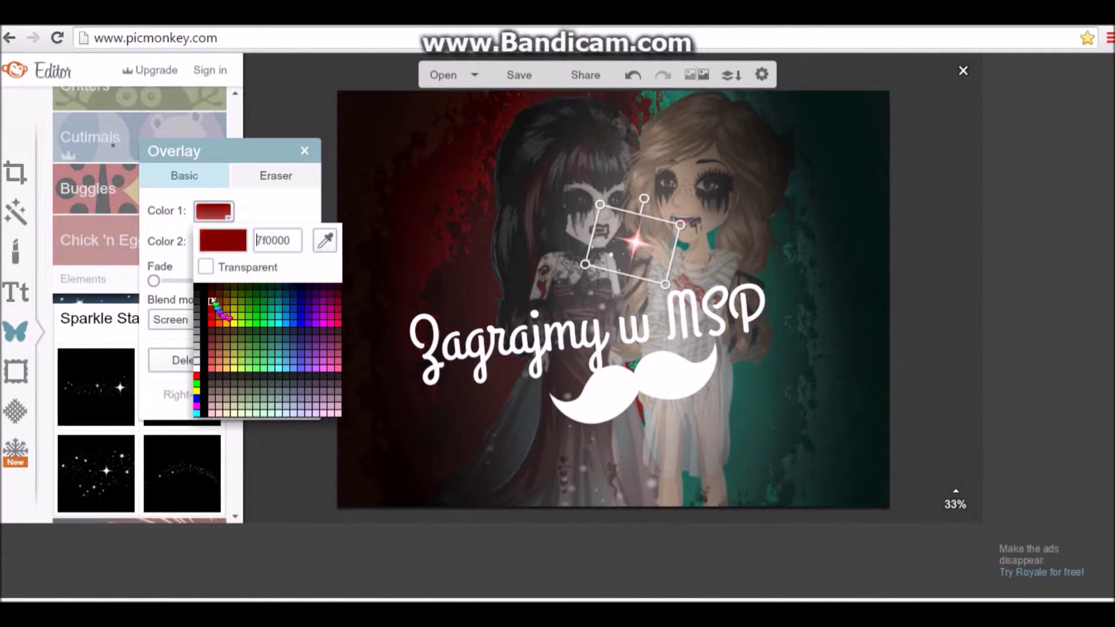
# - Add a large, tilted cluster of sparkle stars in the picture's upper-left area
pyautogui.click(99, 386)
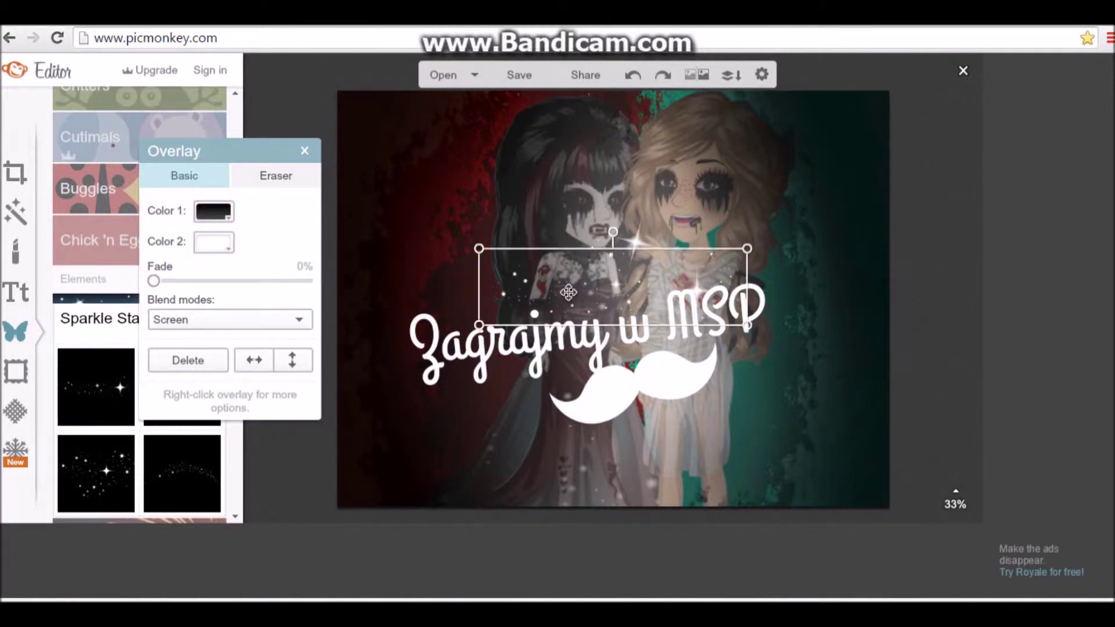
pyautogui.click(209, 363)
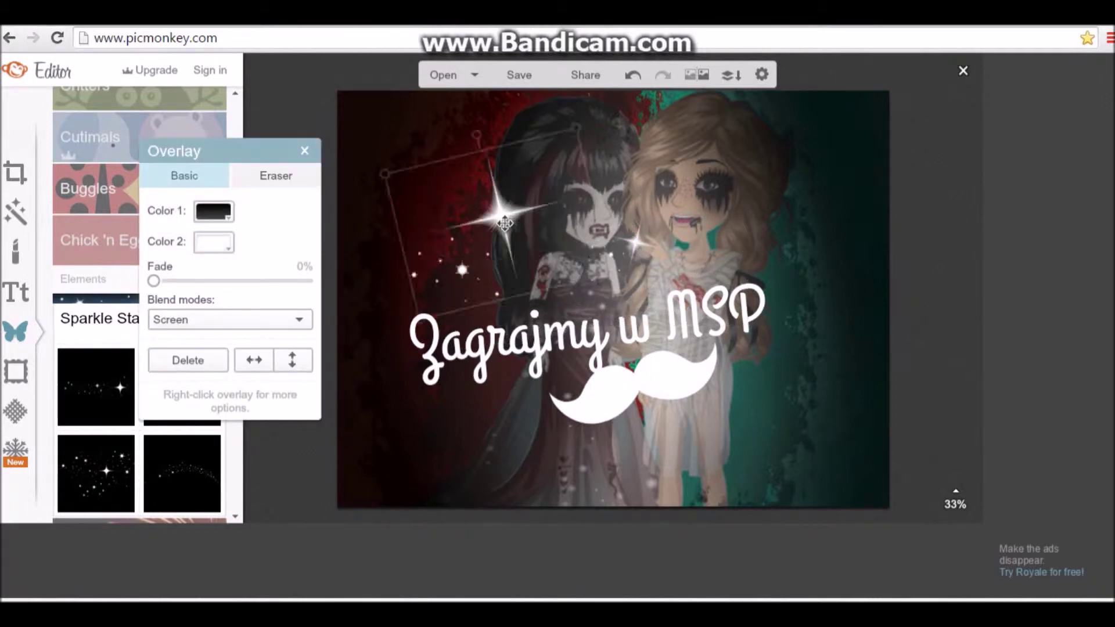
pyautogui.moveTo(543, 254); pyautogui.dragTo(445, 180)
# - Add an arc of small sparkles across the centre and a wide band of stars along the picture's bottom edge
pyautogui.click(186, 469)
pyautogui.moveTo(637, 482); pyautogui.dragTo(537, 380)
pyautogui.click(631, 270)
pyautogui.moveTo(782, 195); pyautogui.dragTo(779, 162)
pyautogui.moveTo(601, 239); pyautogui.dragTo(647, 490)
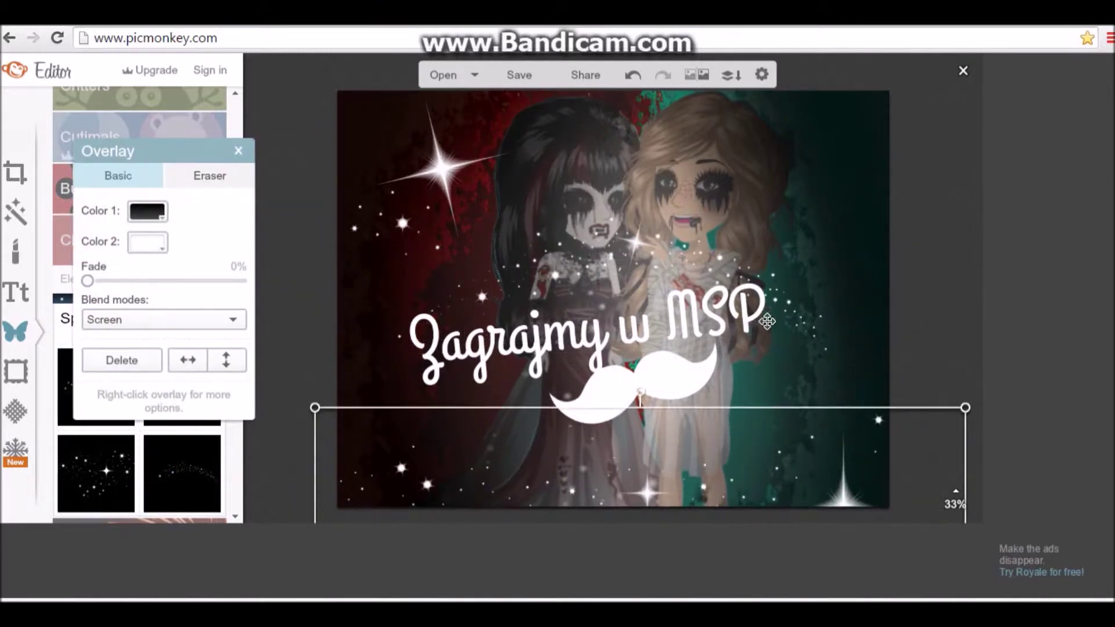
pyautogui.click(238, 151)
pyautogui.scroll(-5, 168, 302)
pyautogui.click(167, 316)
pyautogui.click(164, 310)
pyautogui.click(625, 160)
pyautogui.click(155, 279)
pyautogui.click(625, 160)
# - Place a white floral ornament from the Corners overlays in the picture's upper-right corner
pyautogui.scroll(2, 131, 232)
pyautogui.click(125, 194)
pyautogui.click(124, 326)
pyautogui.scroll(-3, 126, 370)
pyautogui.click(77, 207)
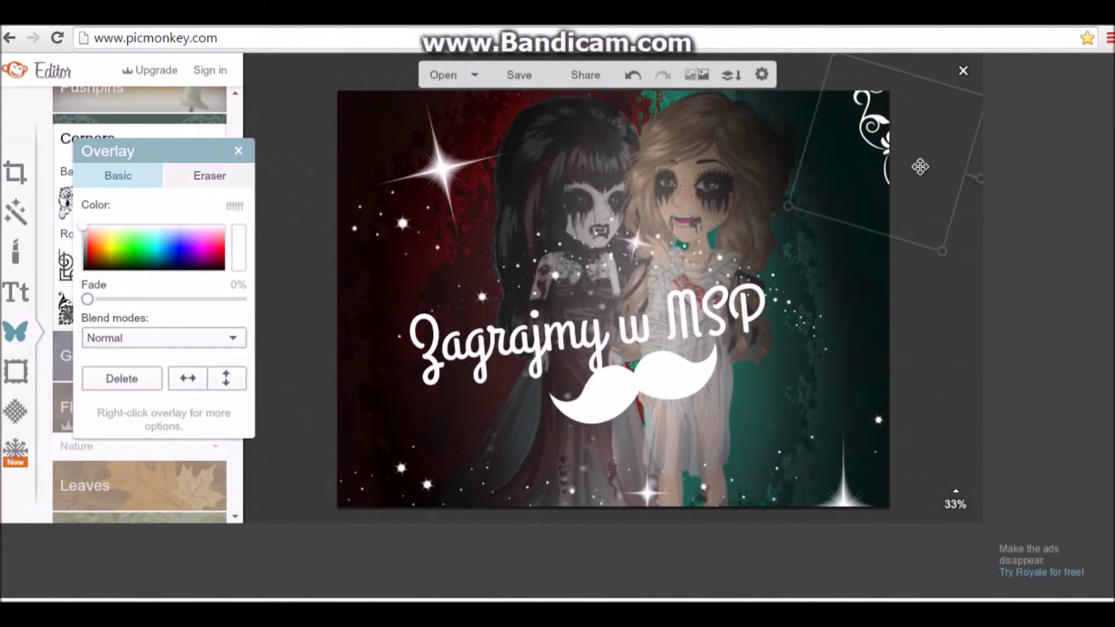
pyautogui.click(238, 151)
# - Try the golden pattern of the Burst texture with different blend modes, ending on Normal
pyautogui.click(15, 412)
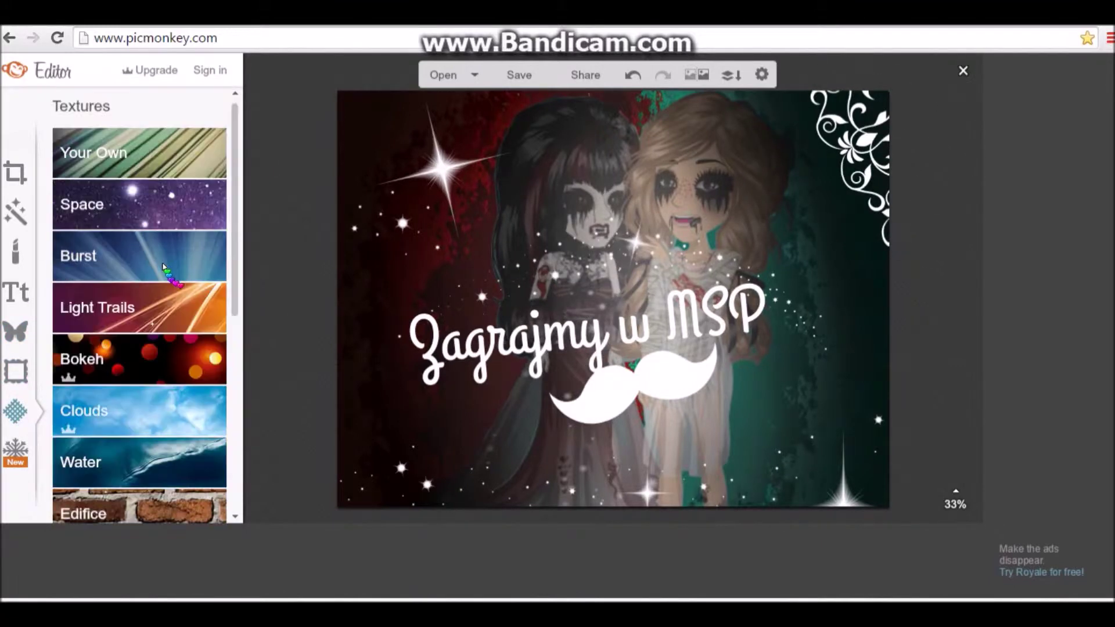
pyautogui.click(87, 255)
pyautogui.click(133, 398)
pyautogui.click(132, 281)
pyautogui.click(146, 401)
pyautogui.scroll(1, 123, 309)
pyautogui.click(123, 282)
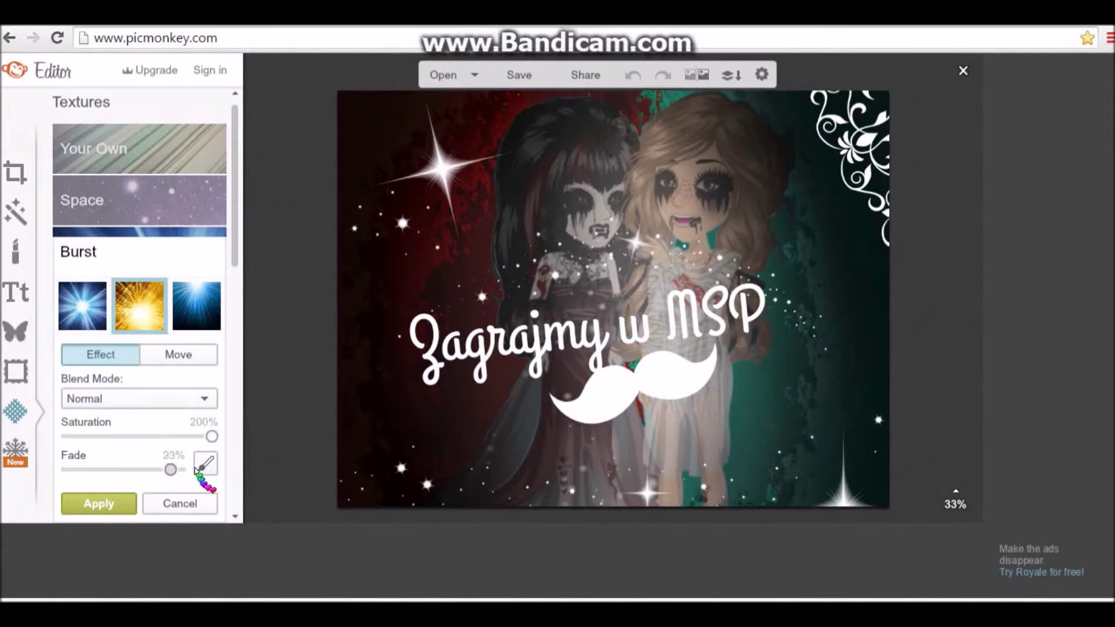
# - Try the golden Burst texture at 200% saturation and 100% fade, and discard it
pyautogui.scroll(-2, 199, 388)
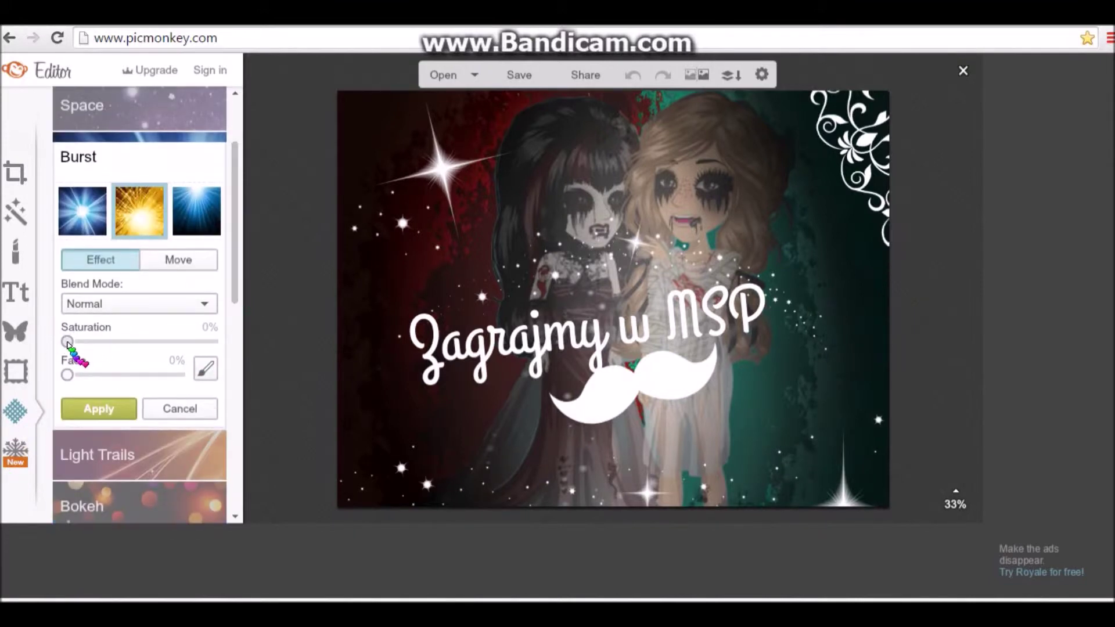
pyautogui.click(206, 369)
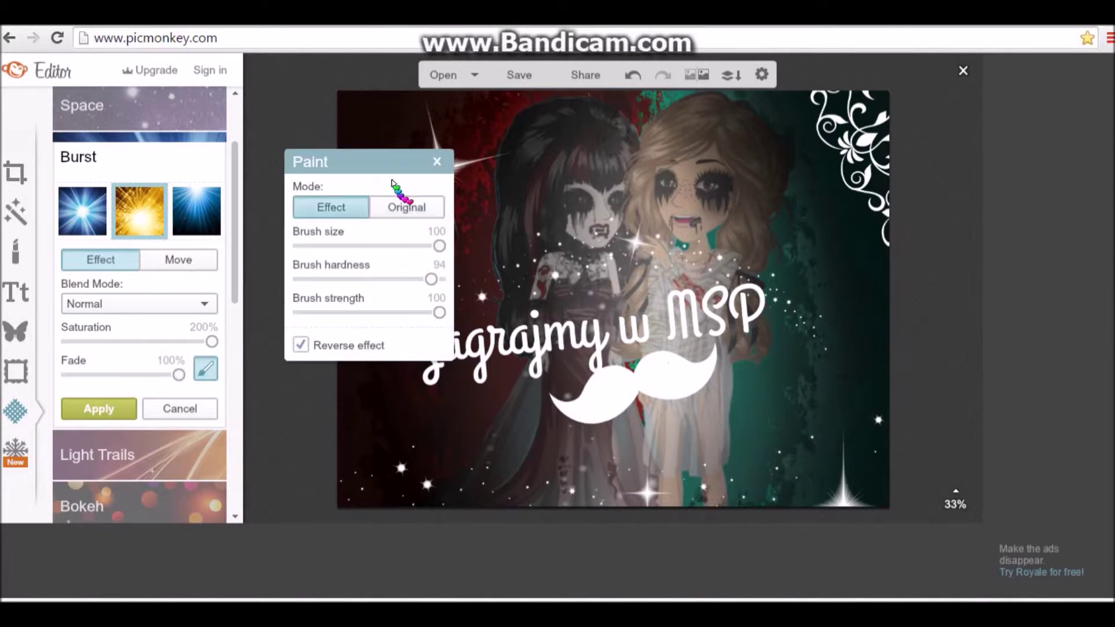
pyautogui.click(304, 169)
pyautogui.click(178, 259)
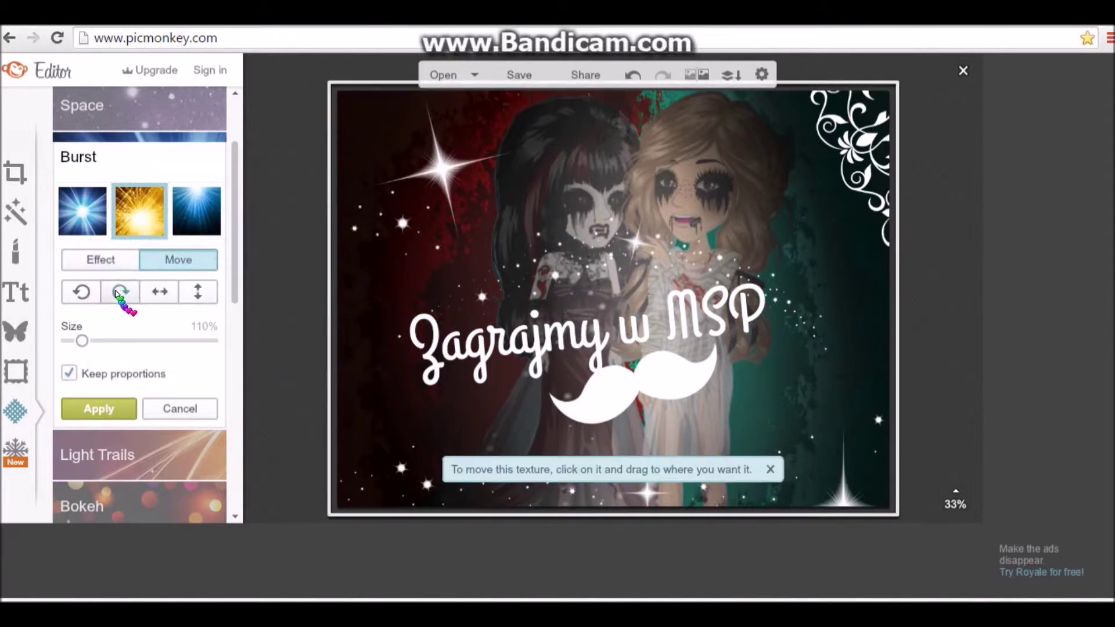
pyautogui.click(179, 406)
# - Compare the Light Trails patterns, choose the pink and orange one, and open its brush settings
pyautogui.click(105, 207)
pyautogui.click(86, 319)
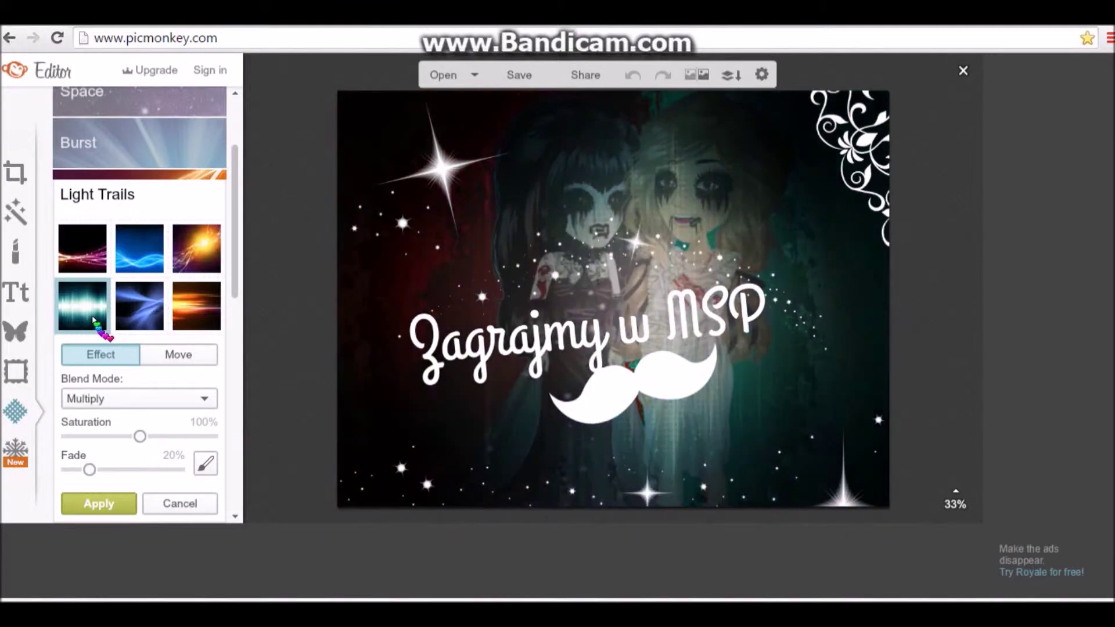
pyautogui.click(188, 244)
pyautogui.click(183, 304)
pyautogui.click(87, 253)
pyautogui.click(206, 463)
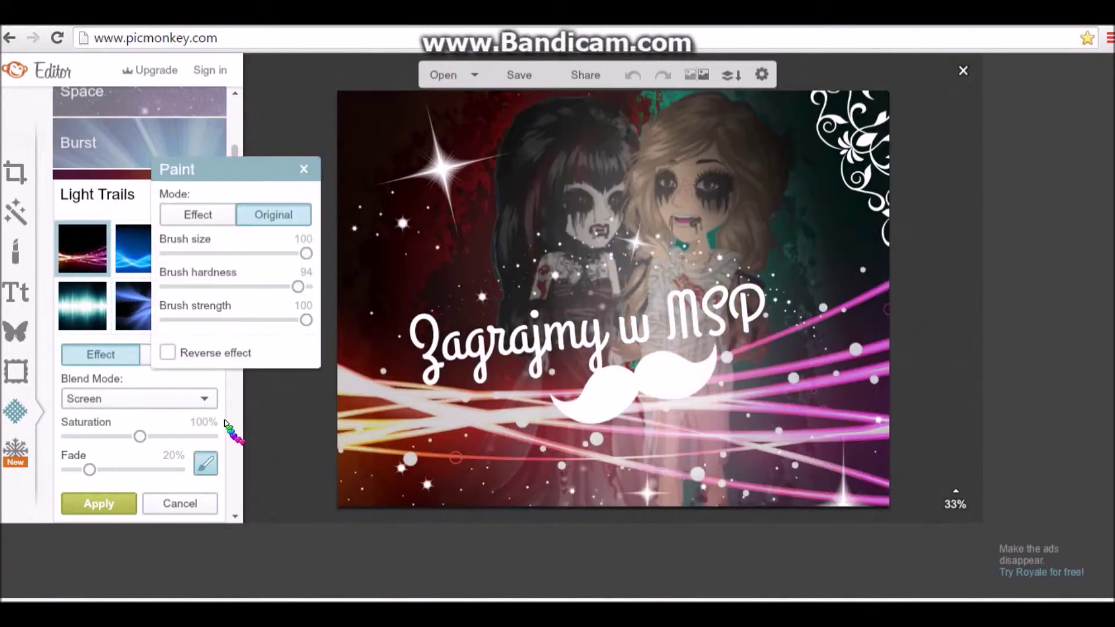
# - Apply the pink and orange Light Trails pattern with a different blend mode and its colours fully desaturated
pyautogui.click(189, 400)
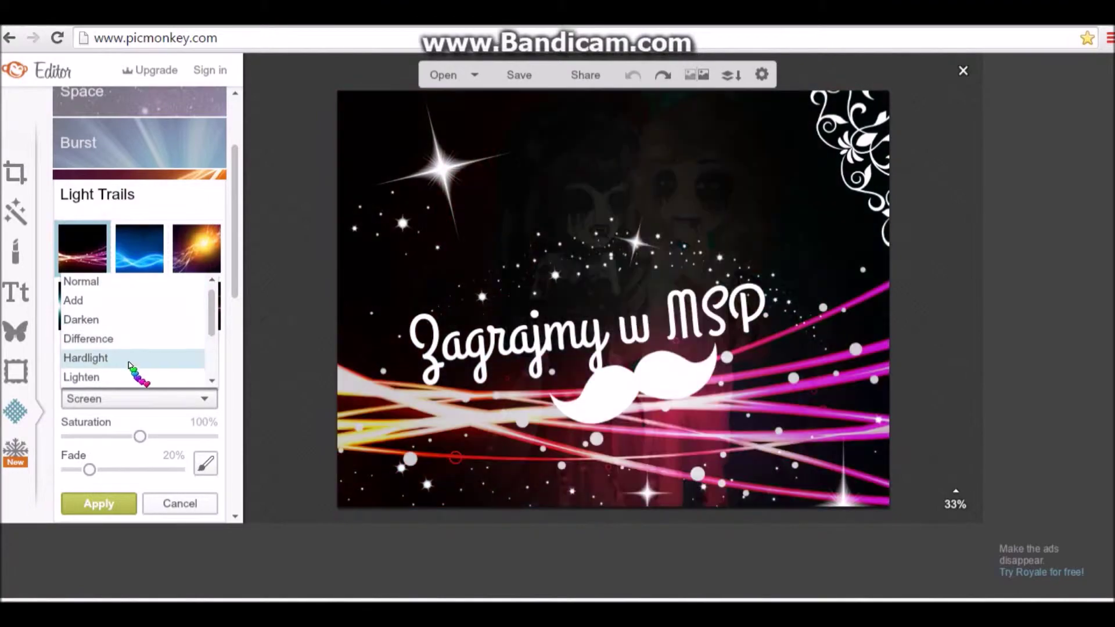
pyautogui.scroll(-1, 134, 365)
pyautogui.click(125, 356)
pyautogui.moveTo(32, 433); pyautogui.dragTo(145, 470)
pyautogui.click(61, 436)
pyautogui.click(96, 512)
# - Paint the pink Space texture over the red side of the picture at 0% fade, using a size 100 brush with Reverse effect on
pyautogui.click(197, 266)
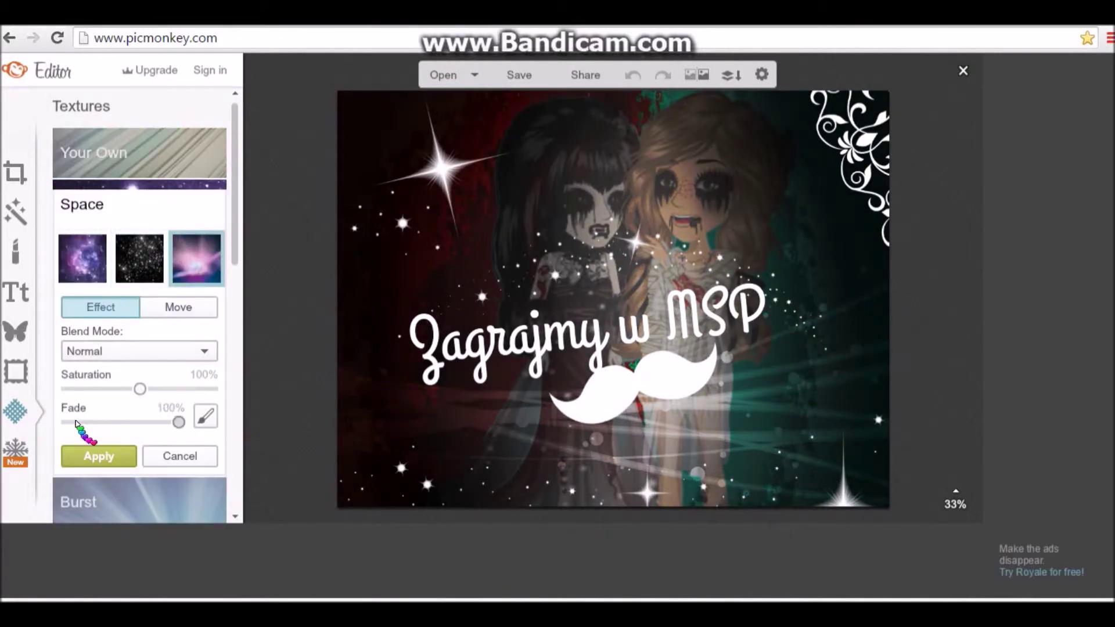
pyautogui.click(206, 416)
pyautogui.click(210, 353)
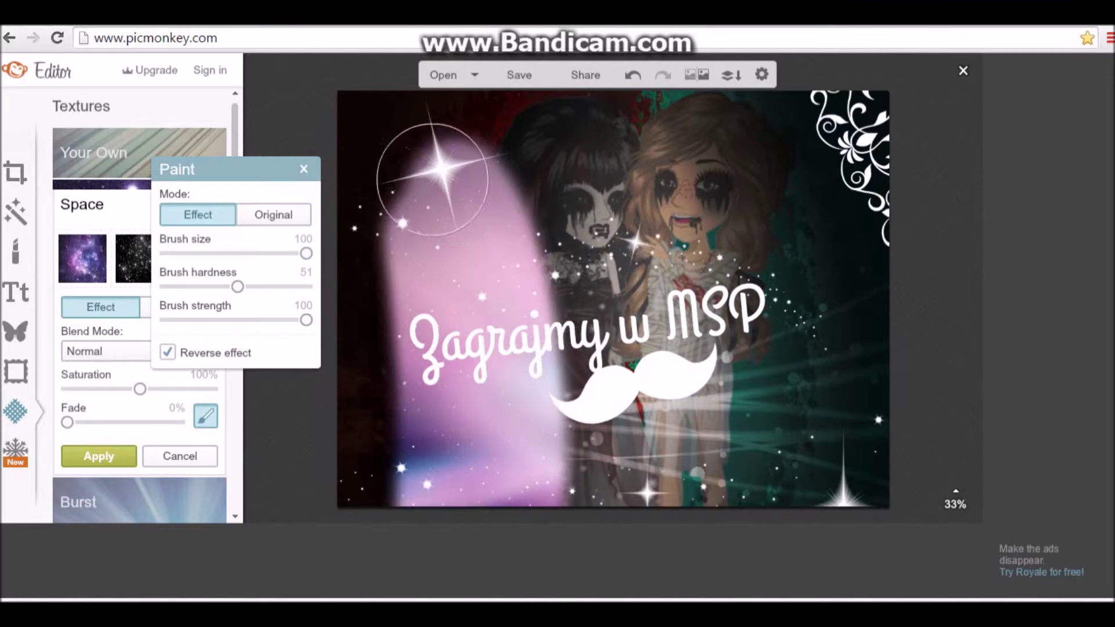
pyautogui.click(303, 169)
# - Switch the Space texture to the purple galaxy pattern and paint it over nearly the whole picture
pyautogui.click(139, 255)
pyautogui.click(96, 273)
pyautogui.click(206, 416)
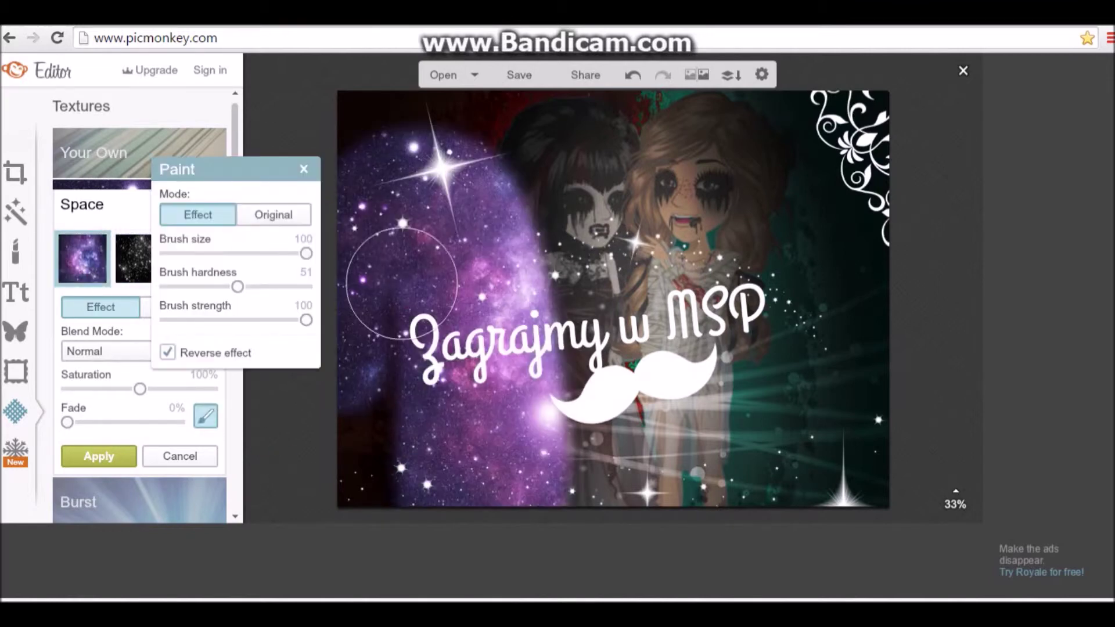
pyautogui.moveTo(419, 129)
pyautogui.mouseDown()
pyautogui.moveTo(825, 139)
pyautogui.moveTo(749, 215)
pyautogui.moveTo(828, 487)
pyautogui.mouseUp()
pyautogui.moveTo(669, 501); pyautogui.dragTo(765, 343)
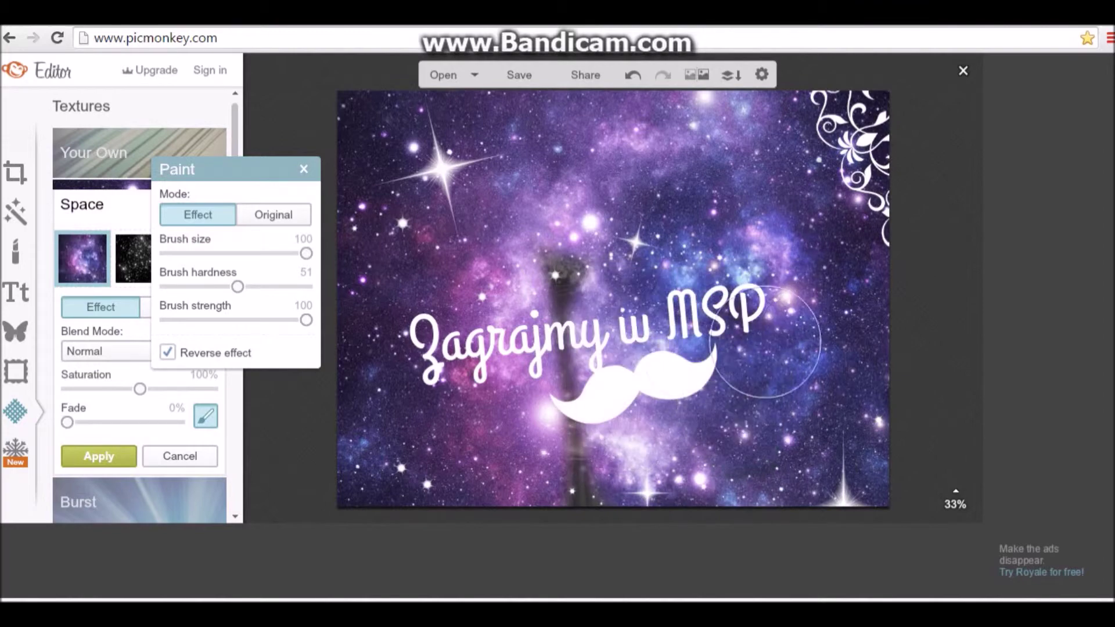
# - Set the purple Space texture to the Hardlight blend mode with a 7% fade and a brush strength of 61
pyautogui.click(304, 169)
pyautogui.click(104, 351)
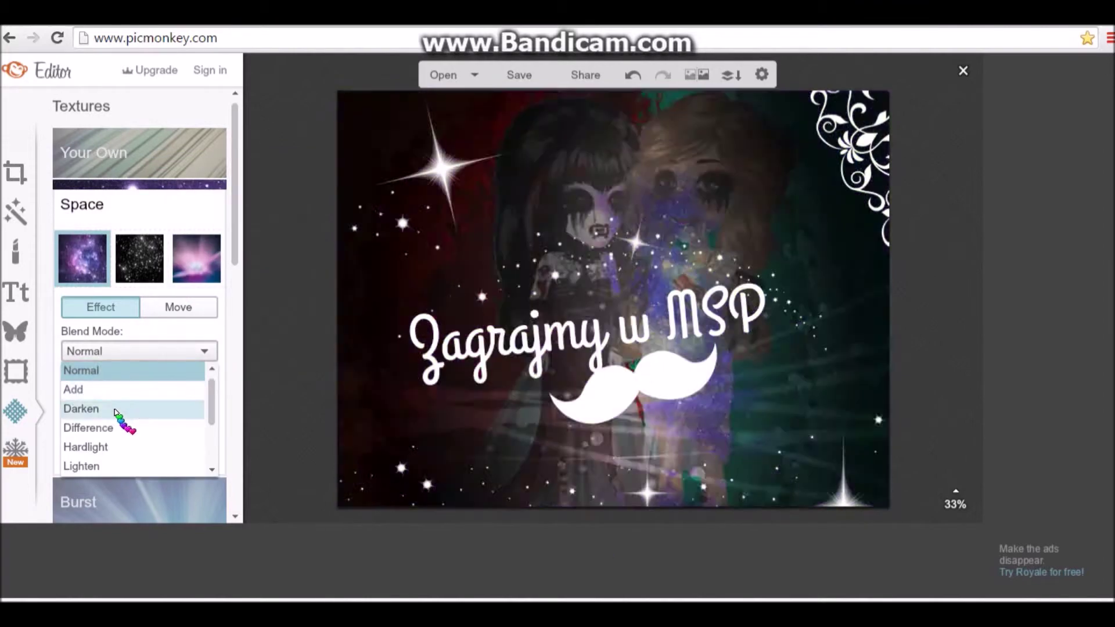
pyautogui.click(110, 446)
pyautogui.moveTo(107, 427)
pyautogui.mouseDown()
pyautogui.moveTo(169, 433)
pyautogui.moveTo(65, 427)
pyautogui.moveTo(79, 426)
pyautogui.mouseUp()
pyautogui.click(205, 415)
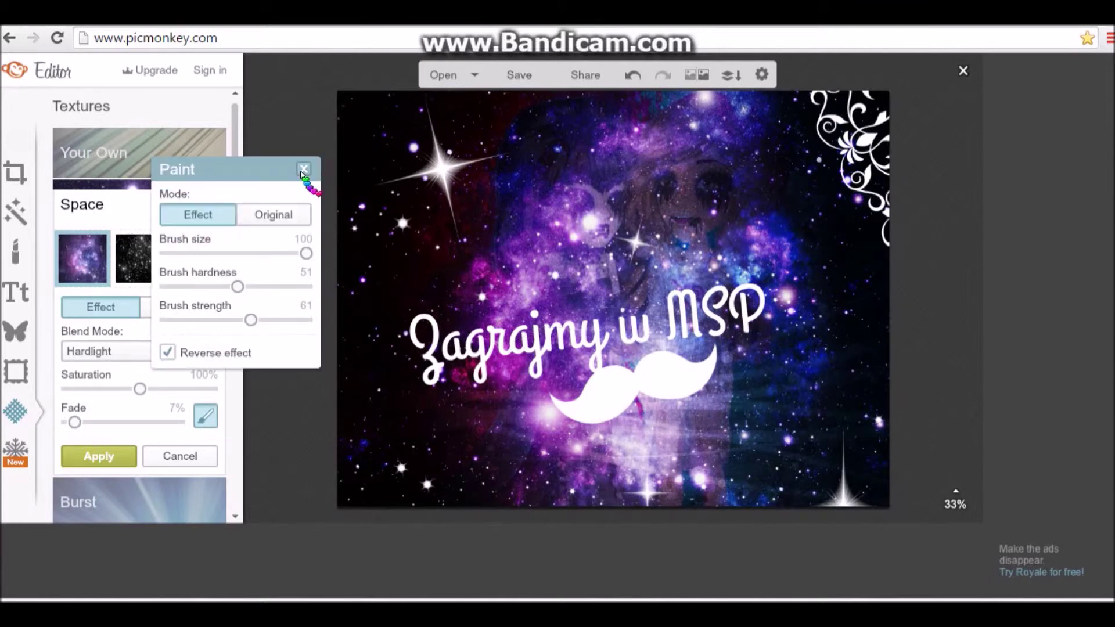
# - Clear the painted galaxy texture and set brush hardness and strength to 100, the fade to 0% and the blend mode to Normal
pyautogui.click(304, 169)
pyautogui.click(634, 75)
pyautogui.click(206, 415)
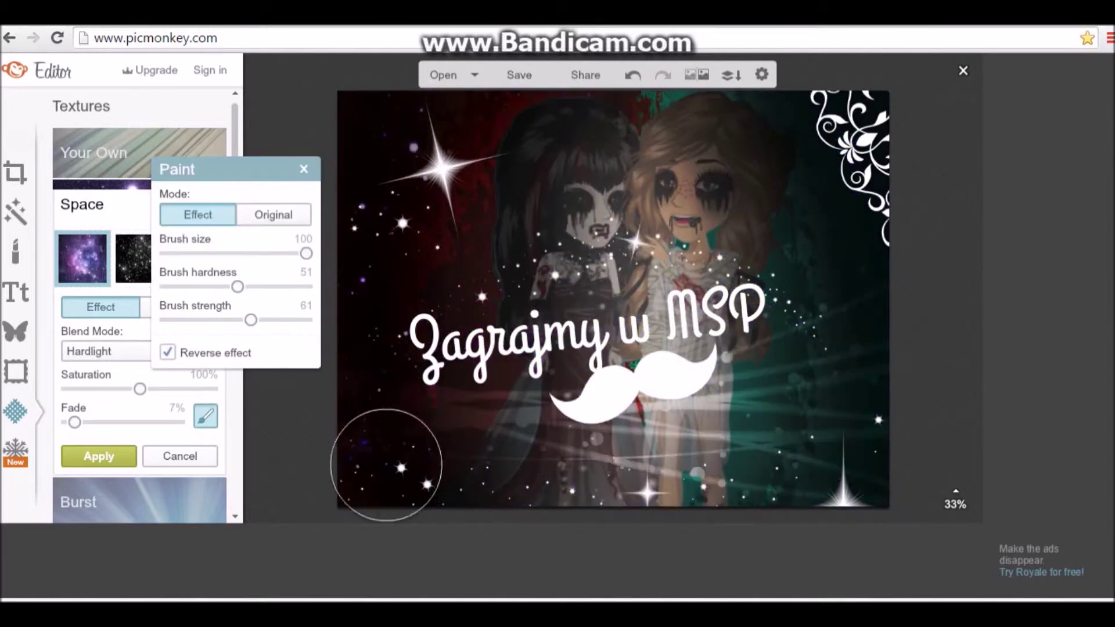
pyautogui.moveTo(237, 286); pyautogui.dragTo(314, 286)
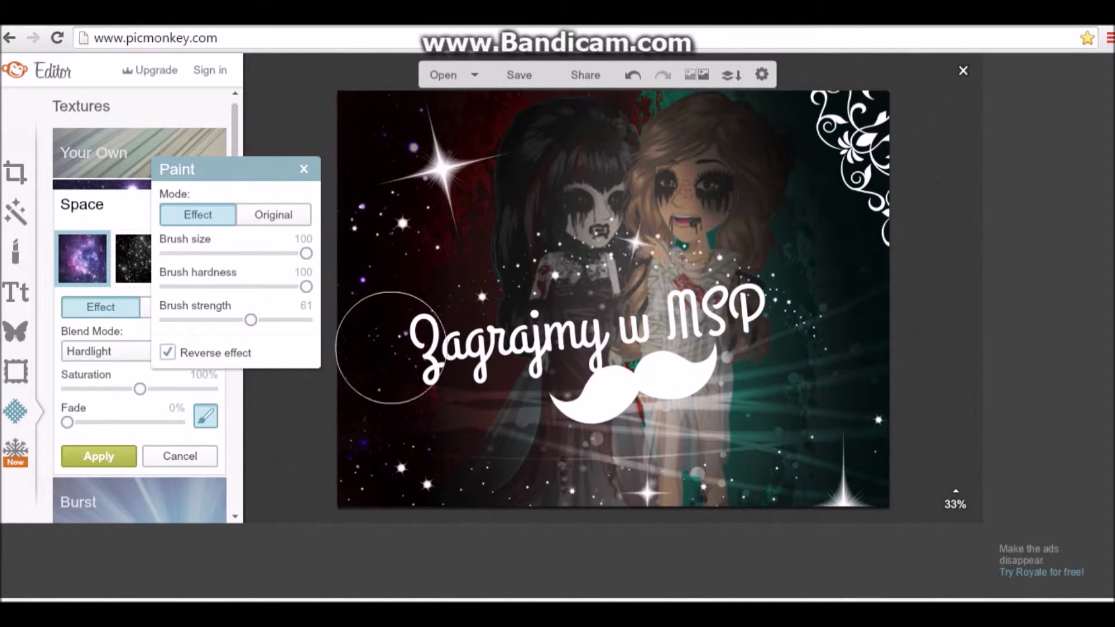
pyautogui.moveTo(261, 318); pyautogui.dragTo(313, 319)
pyautogui.click(105, 352)
pyautogui.click(116, 350)
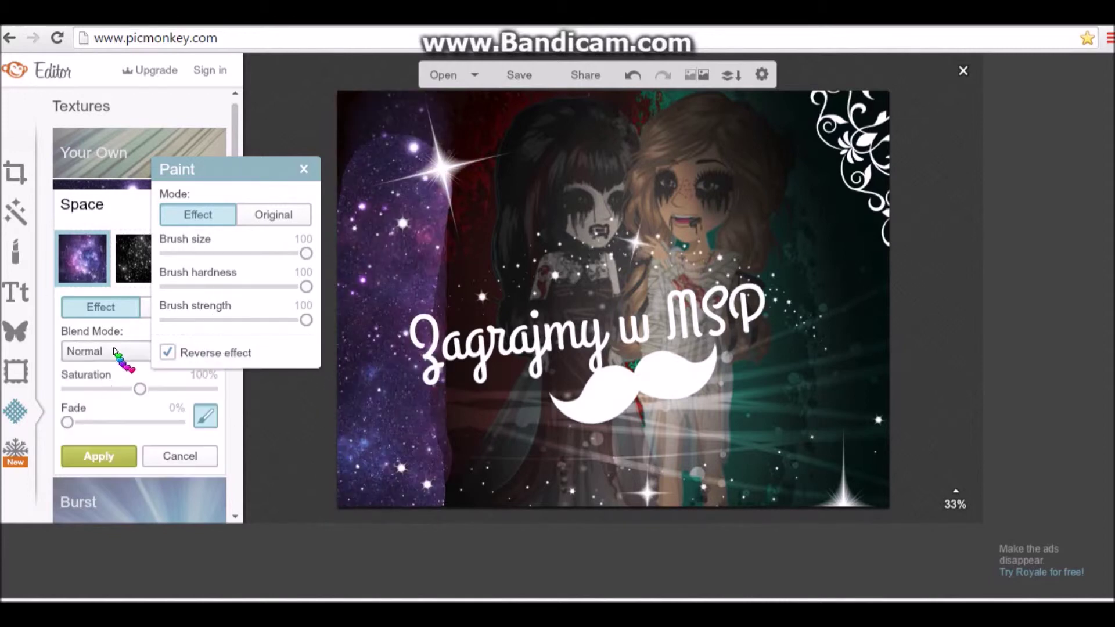
# - Paint the galaxy texture around the two characters and set it to the Hardlight blend mode with a 44% fade
pyautogui.moveTo(452, 458); pyautogui.dragTo(511, 128)
pyautogui.moveTo(316, 186)
pyautogui.mouseDown()
pyautogui.moveTo(697, 130)
pyautogui.moveTo(802, 595)
pyautogui.moveTo(749, 107)
pyautogui.mouseUp()
pyautogui.click(117, 423)
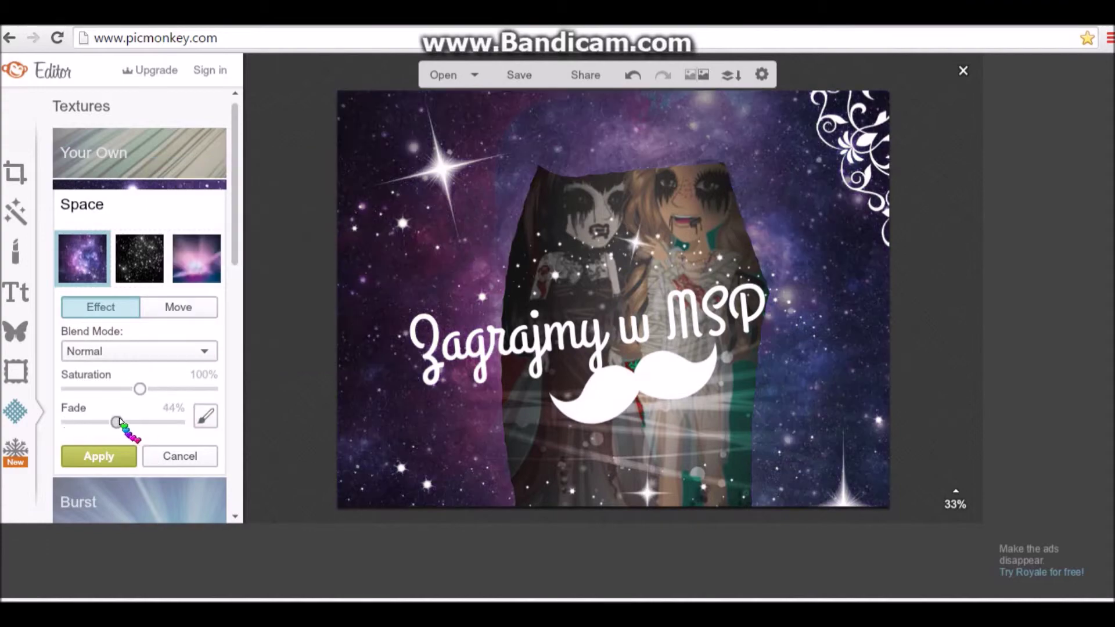
pyautogui.click(139, 350)
pyautogui.click(111, 369)
# - Paint the galaxy texture over the two characters as well and set its fade to 69%
pyautogui.click(205, 416)
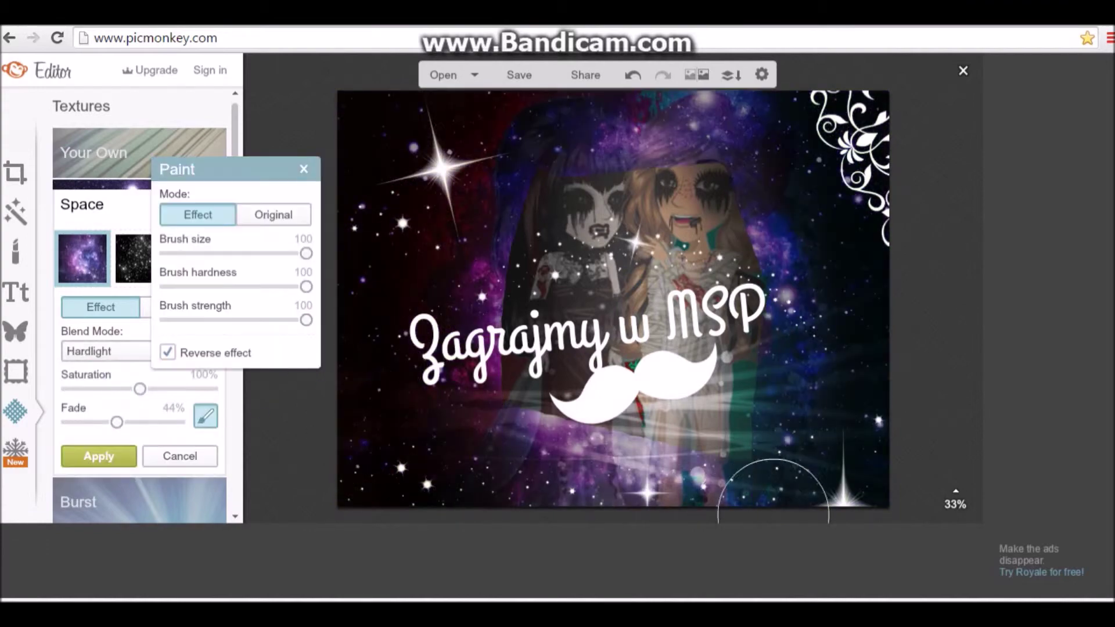
pyautogui.moveTo(558, 261); pyautogui.dragTo(682, 173)
pyautogui.click(303, 168)
pyautogui.moveTo(117, 421)
pyautogui.mouseDown()
pyautogui.moveTo(80, 440)
pyautogui.moveTo(179, 447)
pyautogui.moveTo(144, 429)
pyautogui.mouseUp()
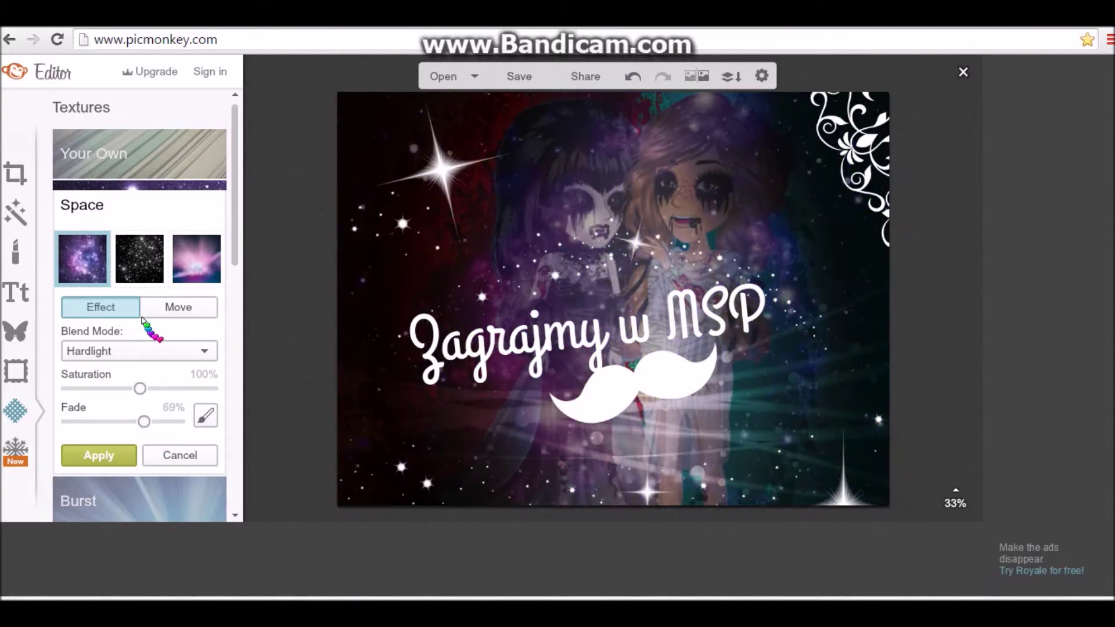
# - Compare the three Space patterns on the picture and apply the purple galaxy one
pyautogui.click(143, 268)
pyautogui.click(81, 273)
pyautogui.click(192, 269)
pyautogui.click(71, 273)
pyautogui.click(149, 266)
pyautogui.click(92, 273)
pyautogui.click(101, 455)
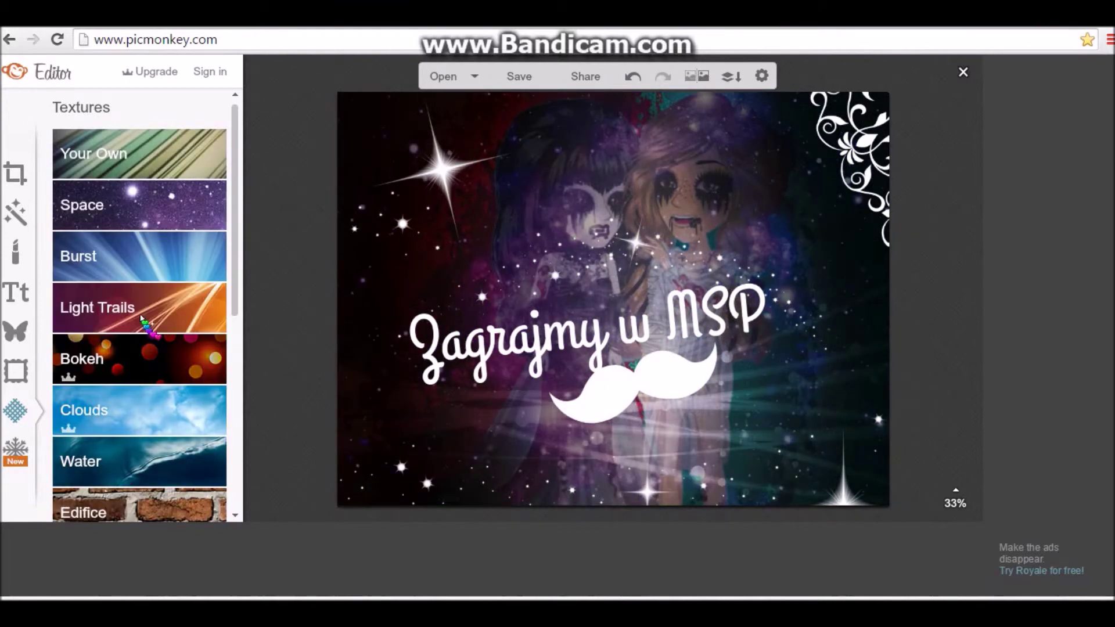
# - Try the blue light-ray Burst texture rotated and enlarged to 200% with Keep proportions turned on
pyautogui.click(137, 259)
pyautogui.click(139, 305)
pyautogui.click(196, 305)
pyautogui.click(452, 415)
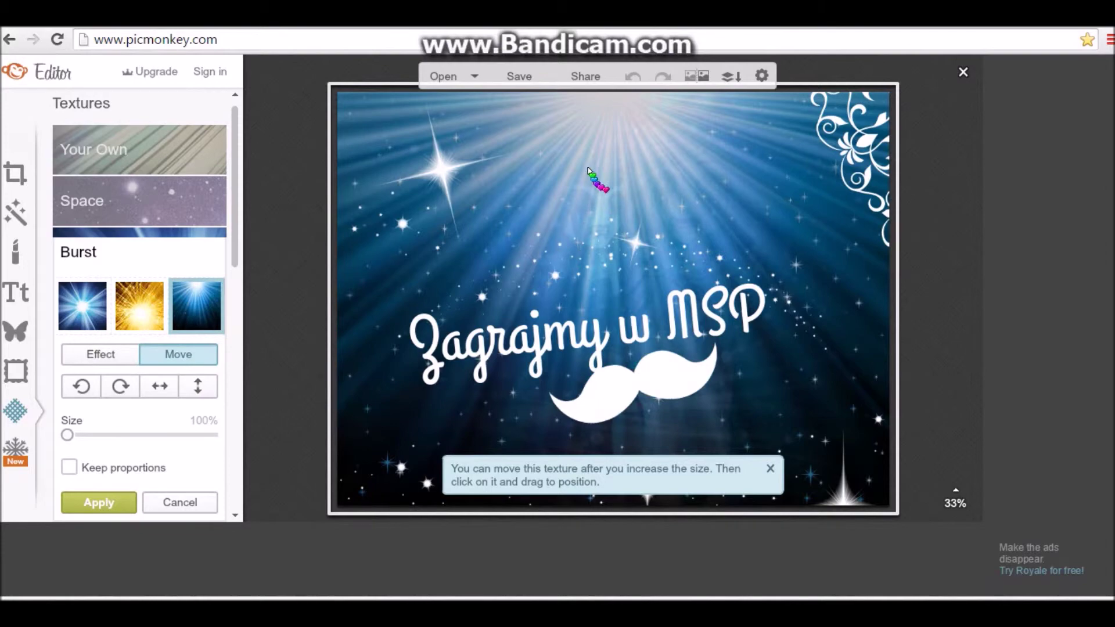
pyautogui.click(771, 469)
pyautogui.click(186, 387)
pyautogui.click(120, 386)
pyautogui.click(120, 386)
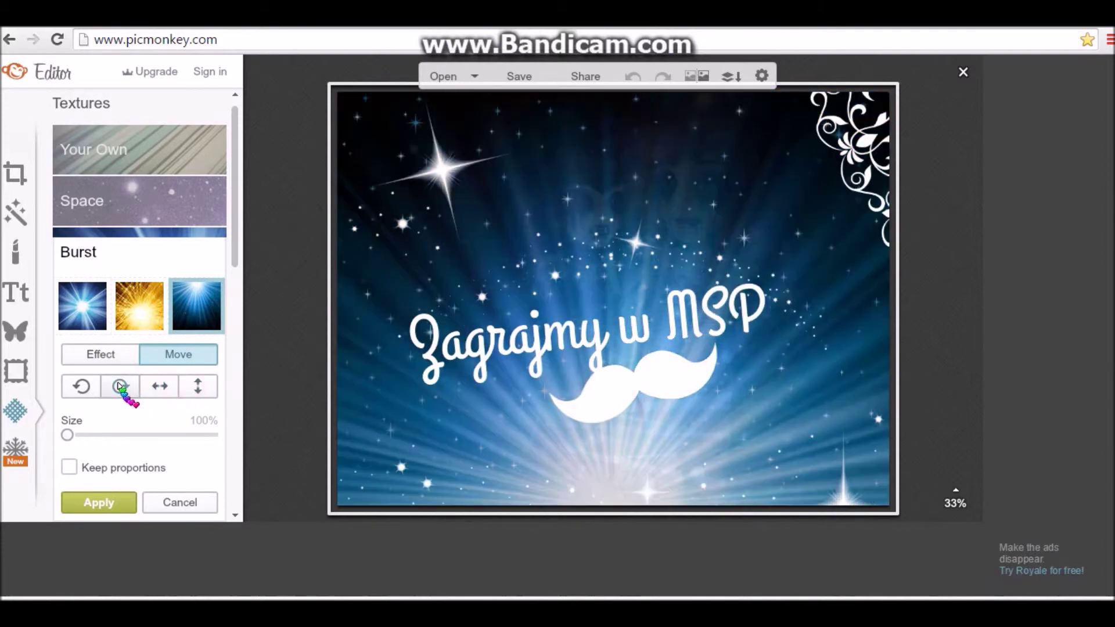
pyautogui.click(121, 386)
pyautogui.moveTo(67, 435); pyautogui.dragTo(234, 450)
pyautogui.click(135, 467)
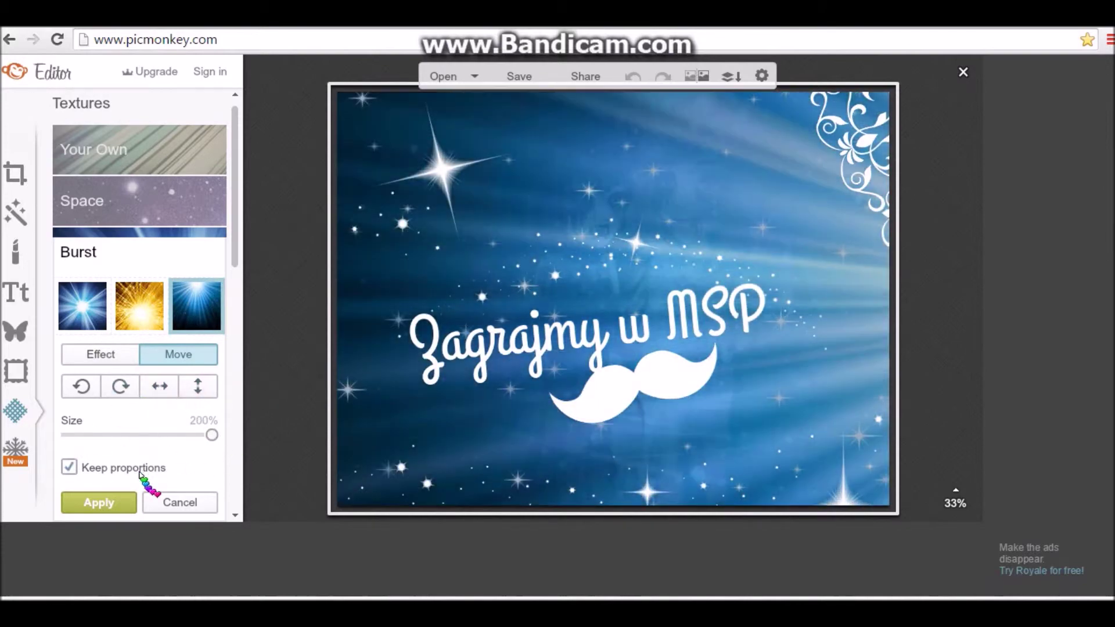
pyautogui.click(122, 504)
# - Apply the blue light-ray Burst texture with the Darken blend mode, 200% saturation and a 70% fade
pyautogui.click(151, 259)
pyautogui.click(206, 314)
pyautogui.moveTo(141, 435); pyautogui.dragTo(239, 449)
pyautogui.moveTo(89, 469); pyautogui.dragTo(149, 467)
pyautogui.click(155, 399)
pyautogui.click(125, 399)
pyautogui.click(118, 321)
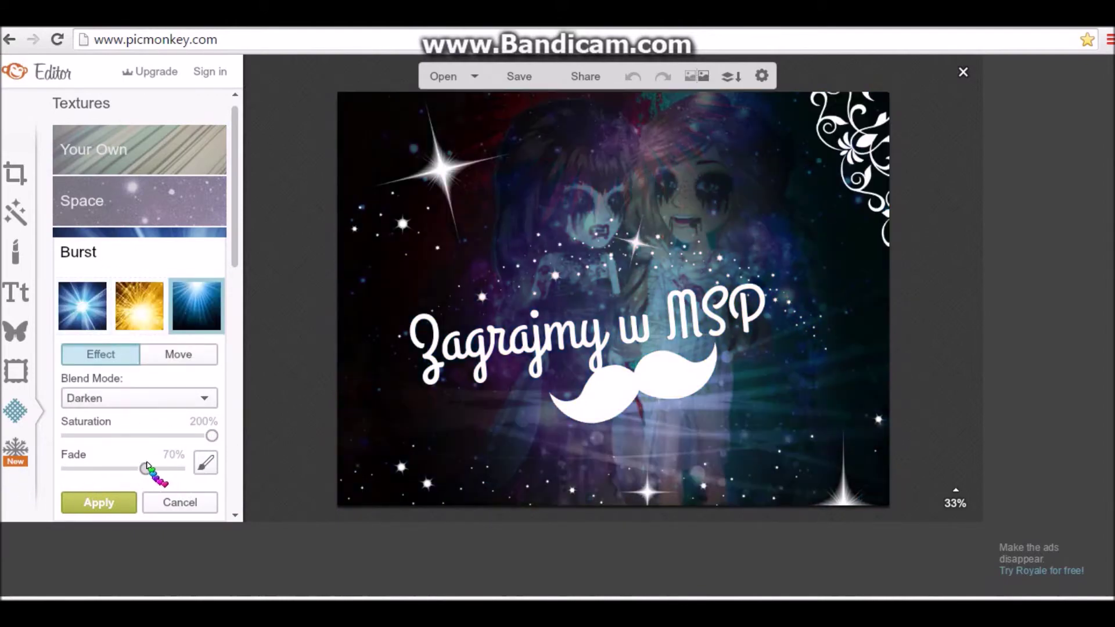
pyautogui.click(116, 503)
# - Save the picture to the computer as ZAGRAJMY W MSP in .png format
pyautogui.hotkey('ctrl', 's')
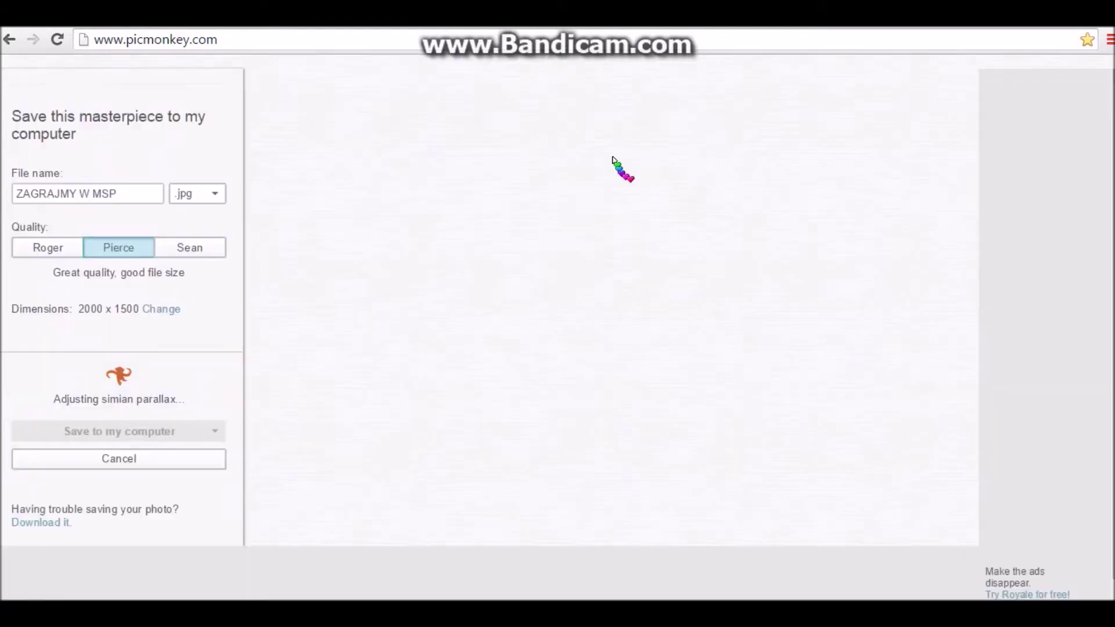
pyautogui.click(207, 235)
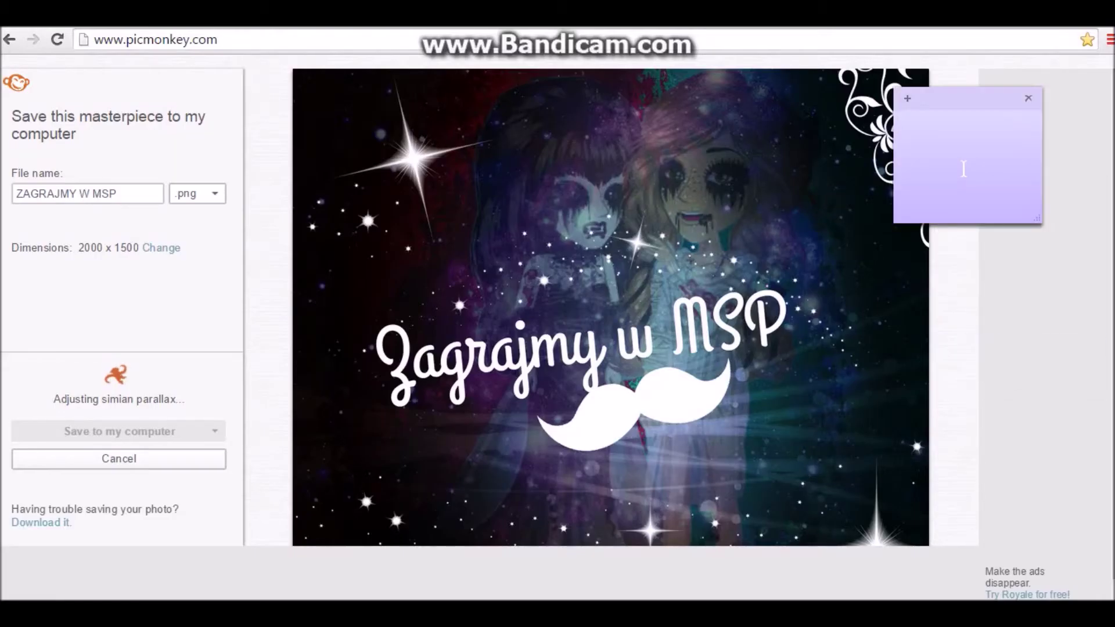
# - Write "Teraz sprawdzam czy jest ok :D" on the sticky note and remove the note
pyautogui.write('Teraz sprawdzam czy jest ok :D')
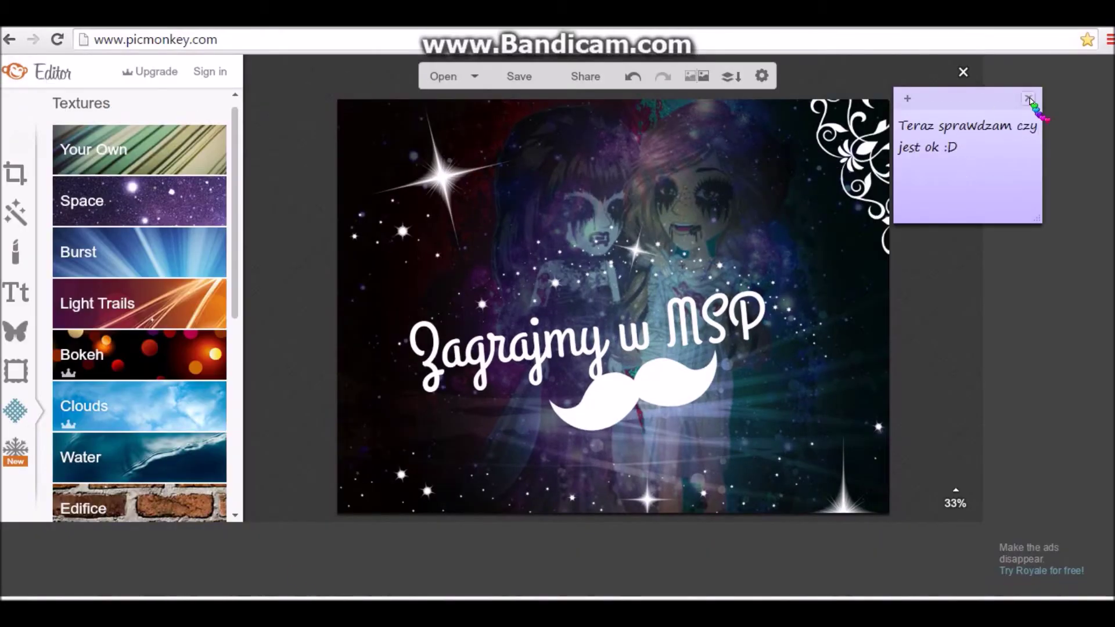
pyautogui.click(1028, 98)
# - Switch to PaintTool SAI and open a picture from the msp files
pyautogui.click(125, 578)
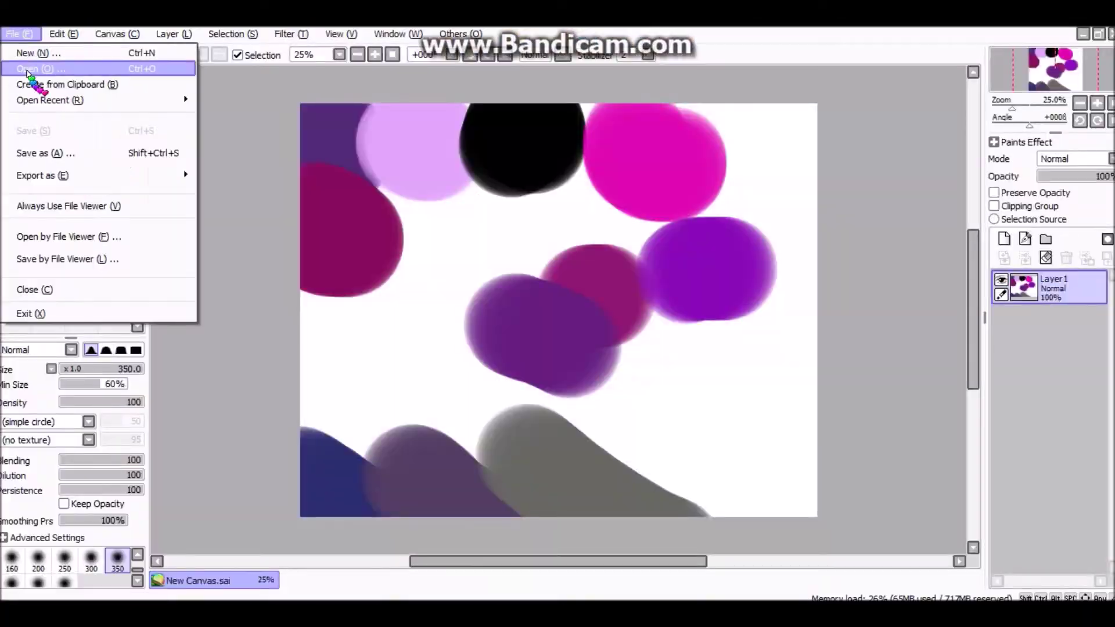
pyautogui.click(27, 71)
pyautogui.write('msp')
pyautogui.click(406, 376)
pyautogui.scroll(-3, 390, 291)
pyautogui.doubleClick(390, 307)
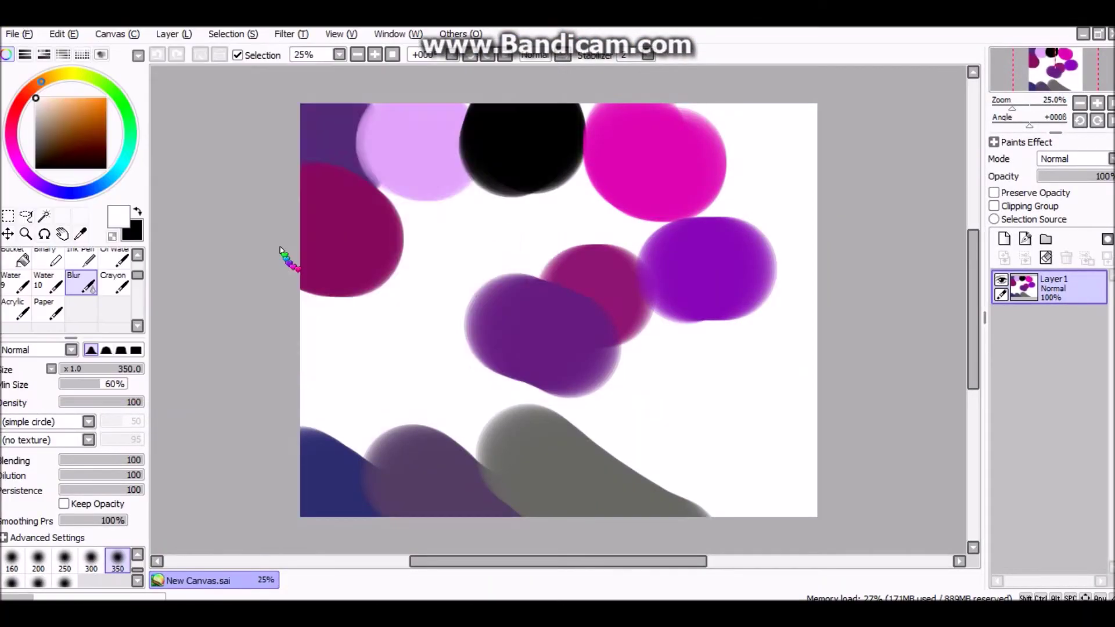
# - Open another picture in PaintTool SAI and switch between the open canvases to check them
pyautogui.click(23, 35)
pyautogui.click(45, 70)
pyautogui.doubleClick(294, 297)
pyautogui.click(357, 581)
pyautogui.click(453, 581)
# - Return to the desktop and start a new sticky note reading "Dziękuję za oglą"
pyautogui.rightClick(638, 612)
pyautogui.click(625, 579)
pyautogui.press('super')
pyautogui.click(1072, 76)
pyautogui.write('s')
pyautogui.click(987, 162)
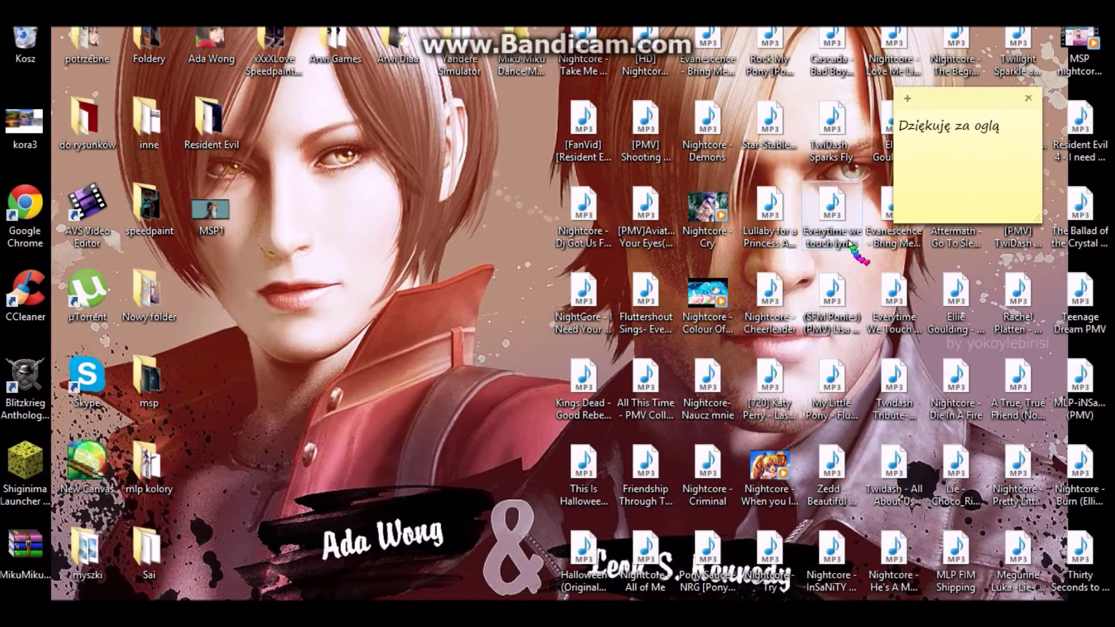